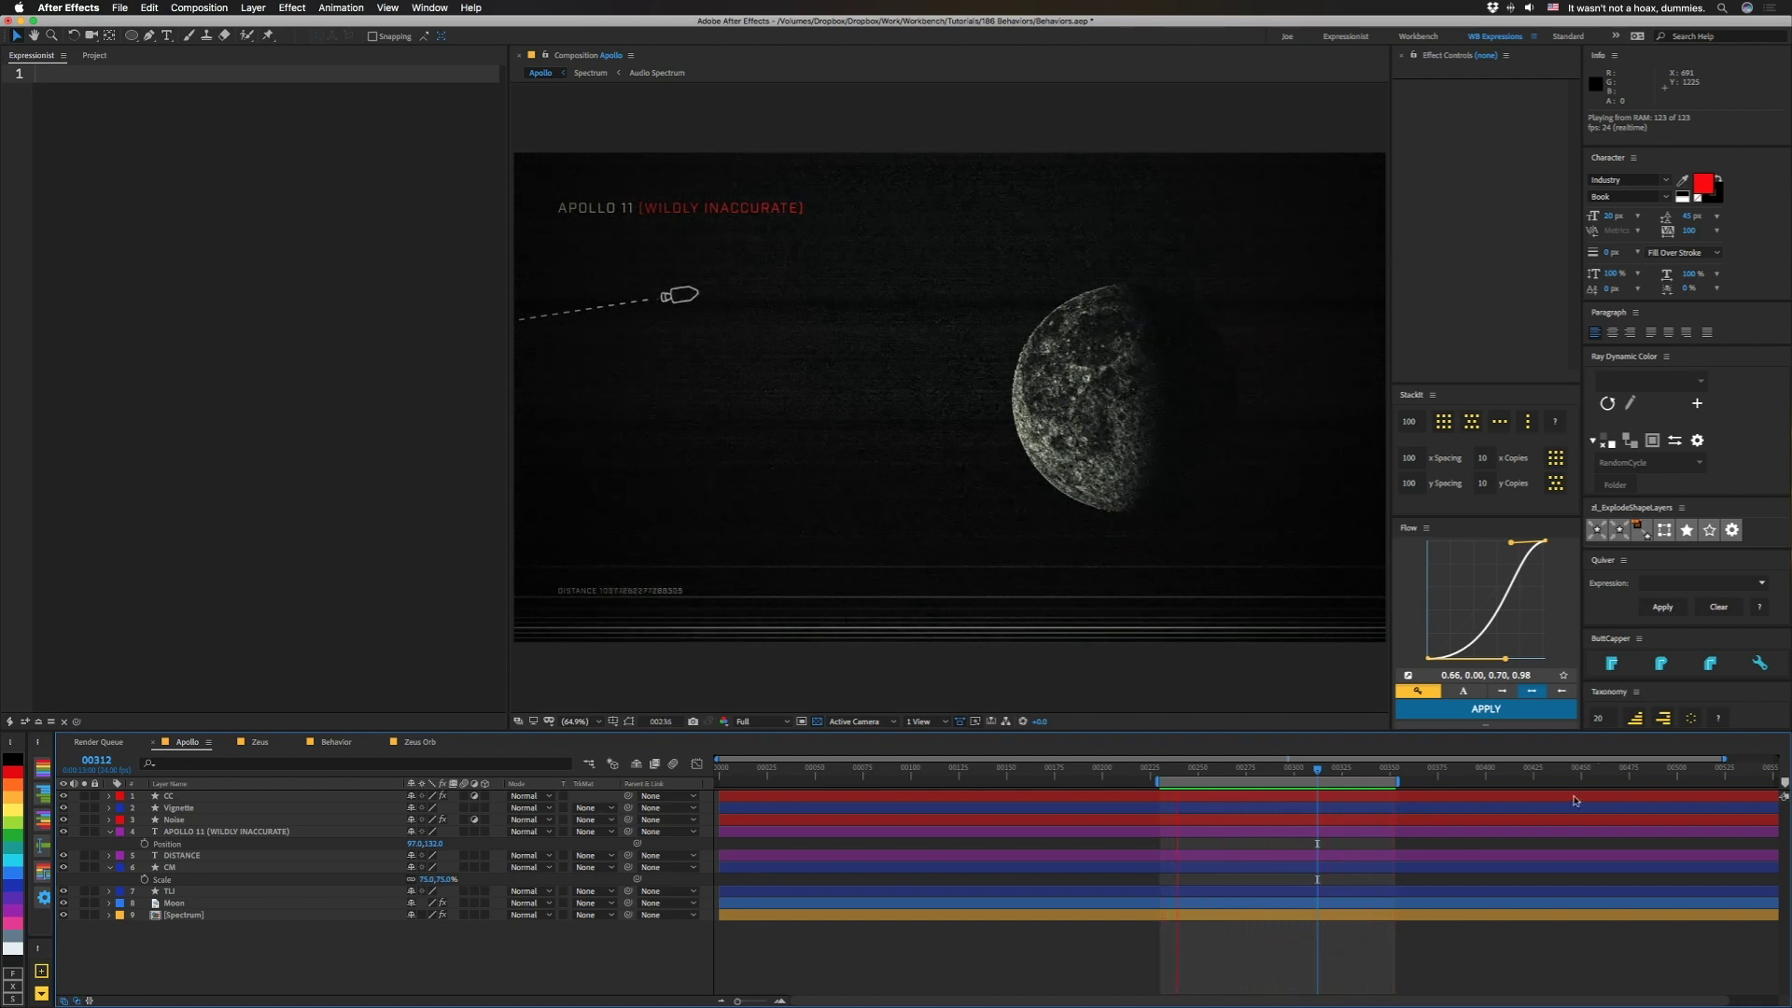
Stop the preview at frame 275 and scrub the rocket back and forth along its flight path
click(1244, 772)
mouse_move(1245, 771)
mouse_down()
mouse_move(1293, 771)
mouse_move(1237, 771)
mouse_up()
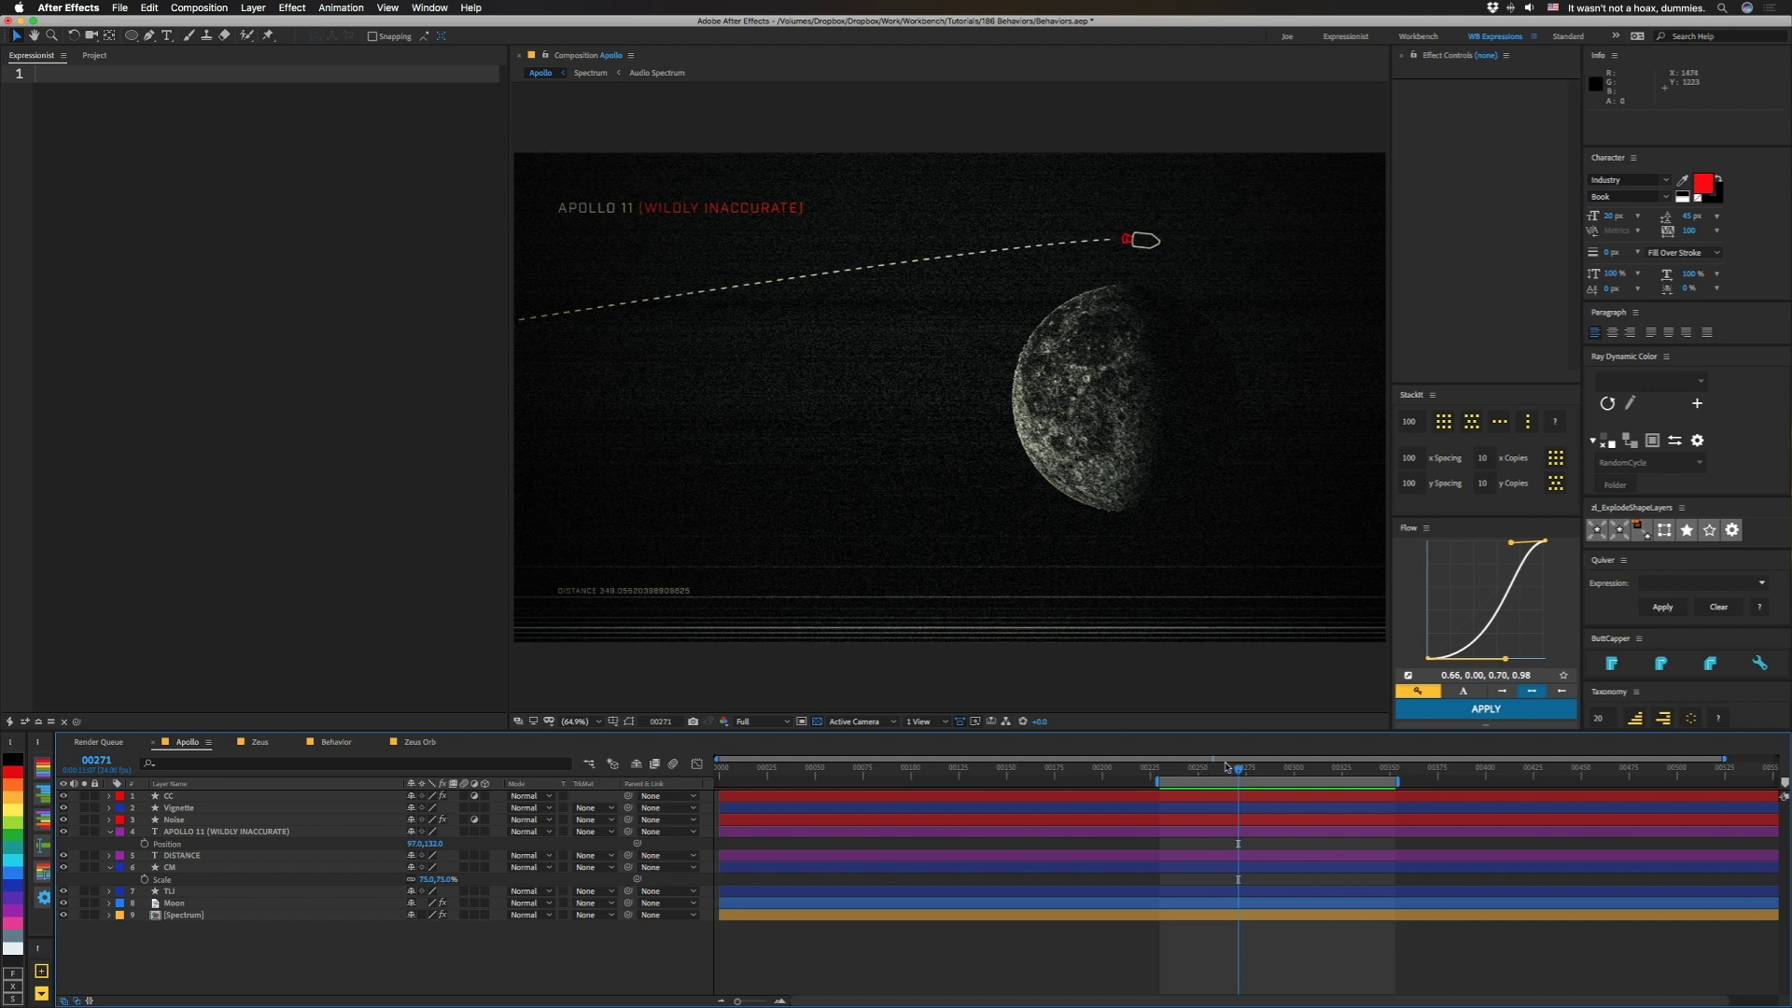
drag(1174, 770, 1248, 767)
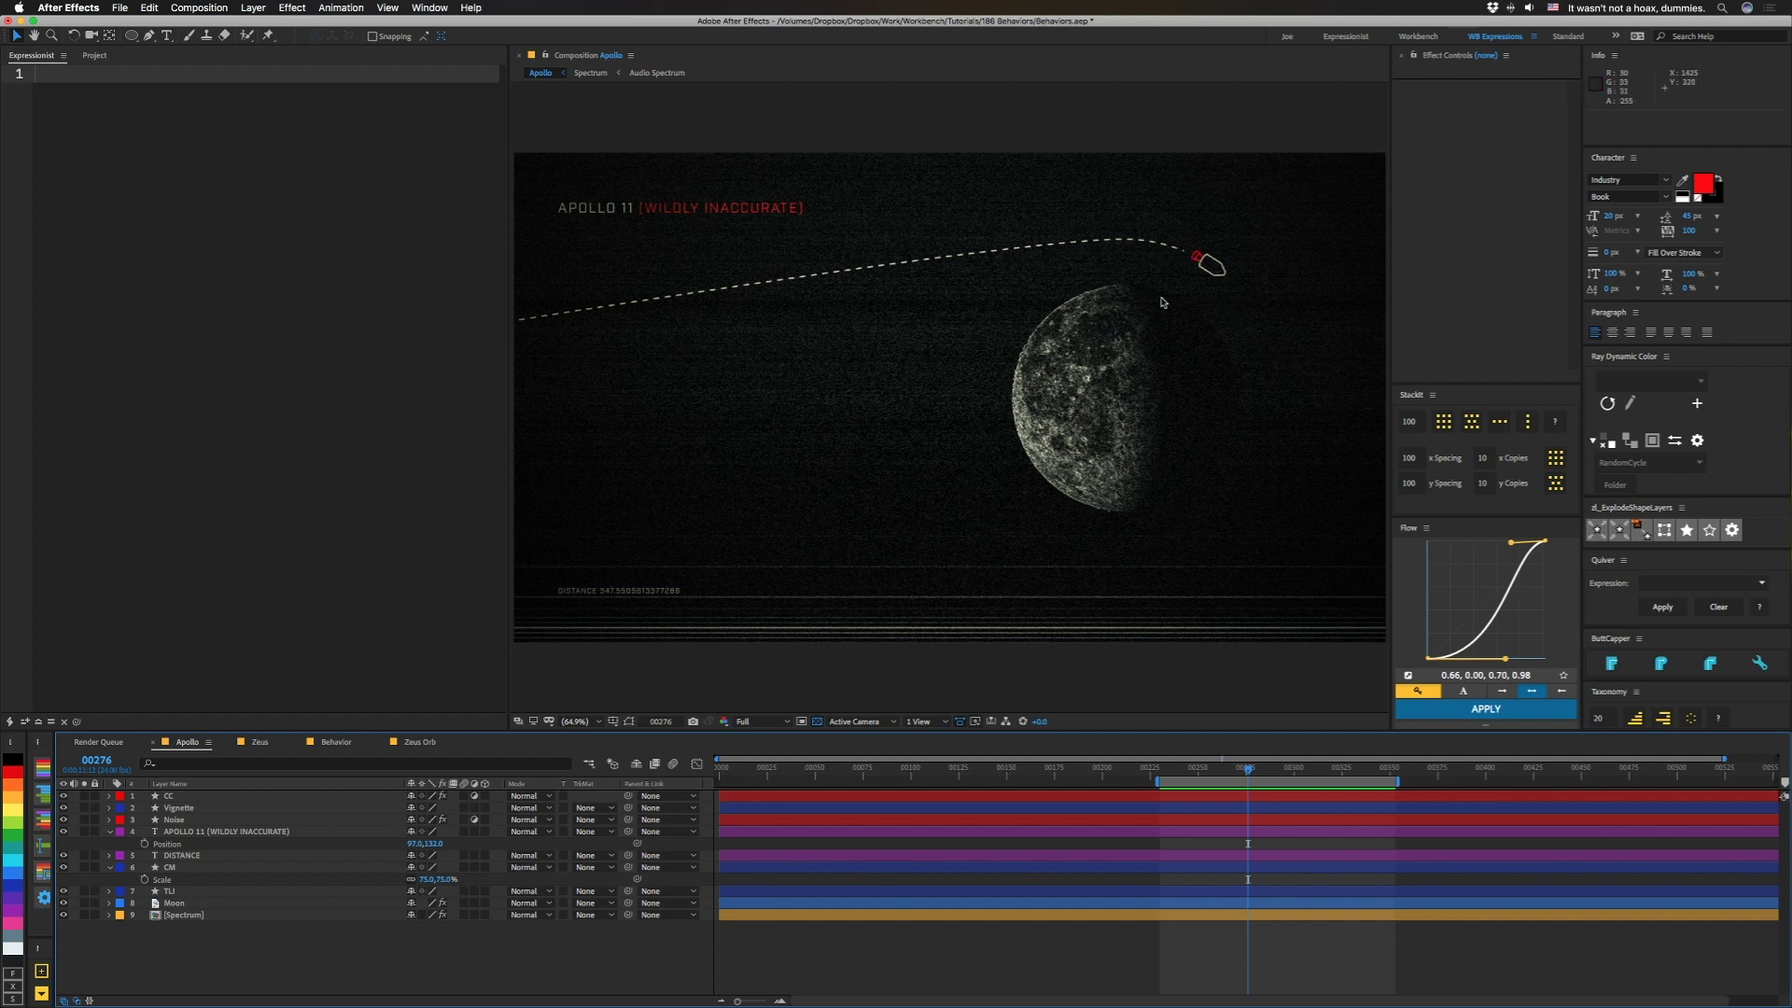
mouse_move(1243, 768)
mouse_down()
mouse_move(1223, 771)
mouse_move(1279, 771)
mouse_up()
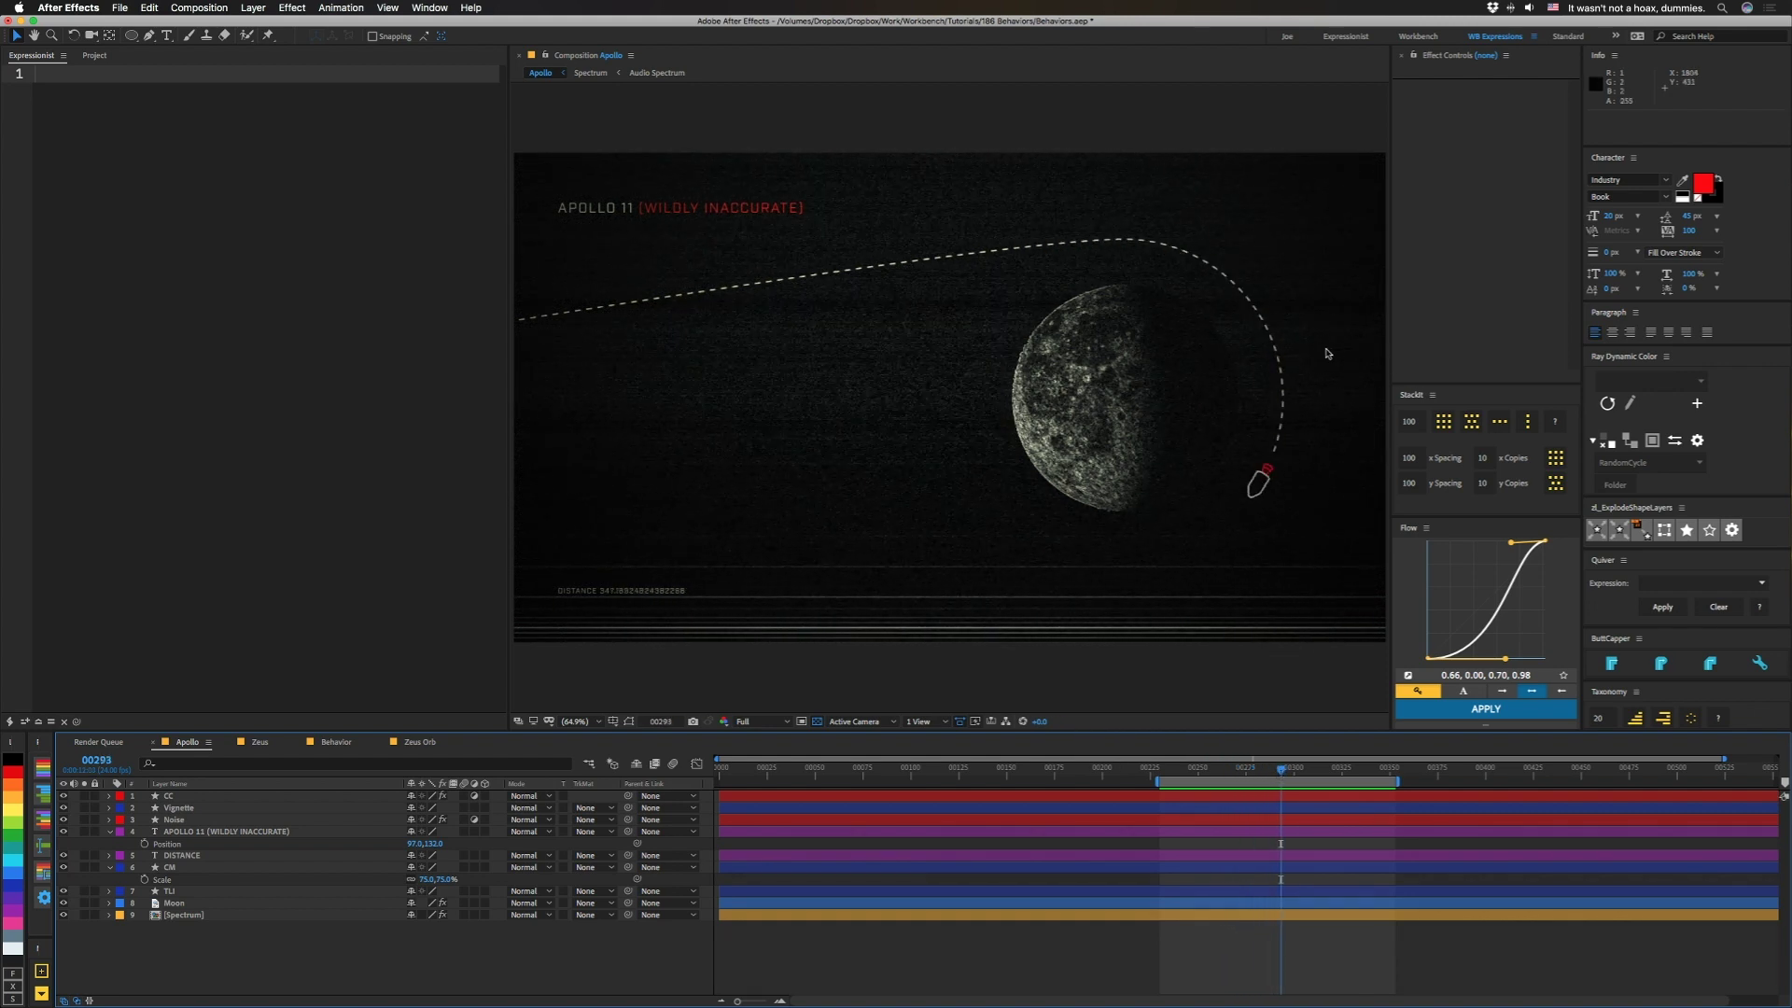
drag(1285, 764, 1367, 774)
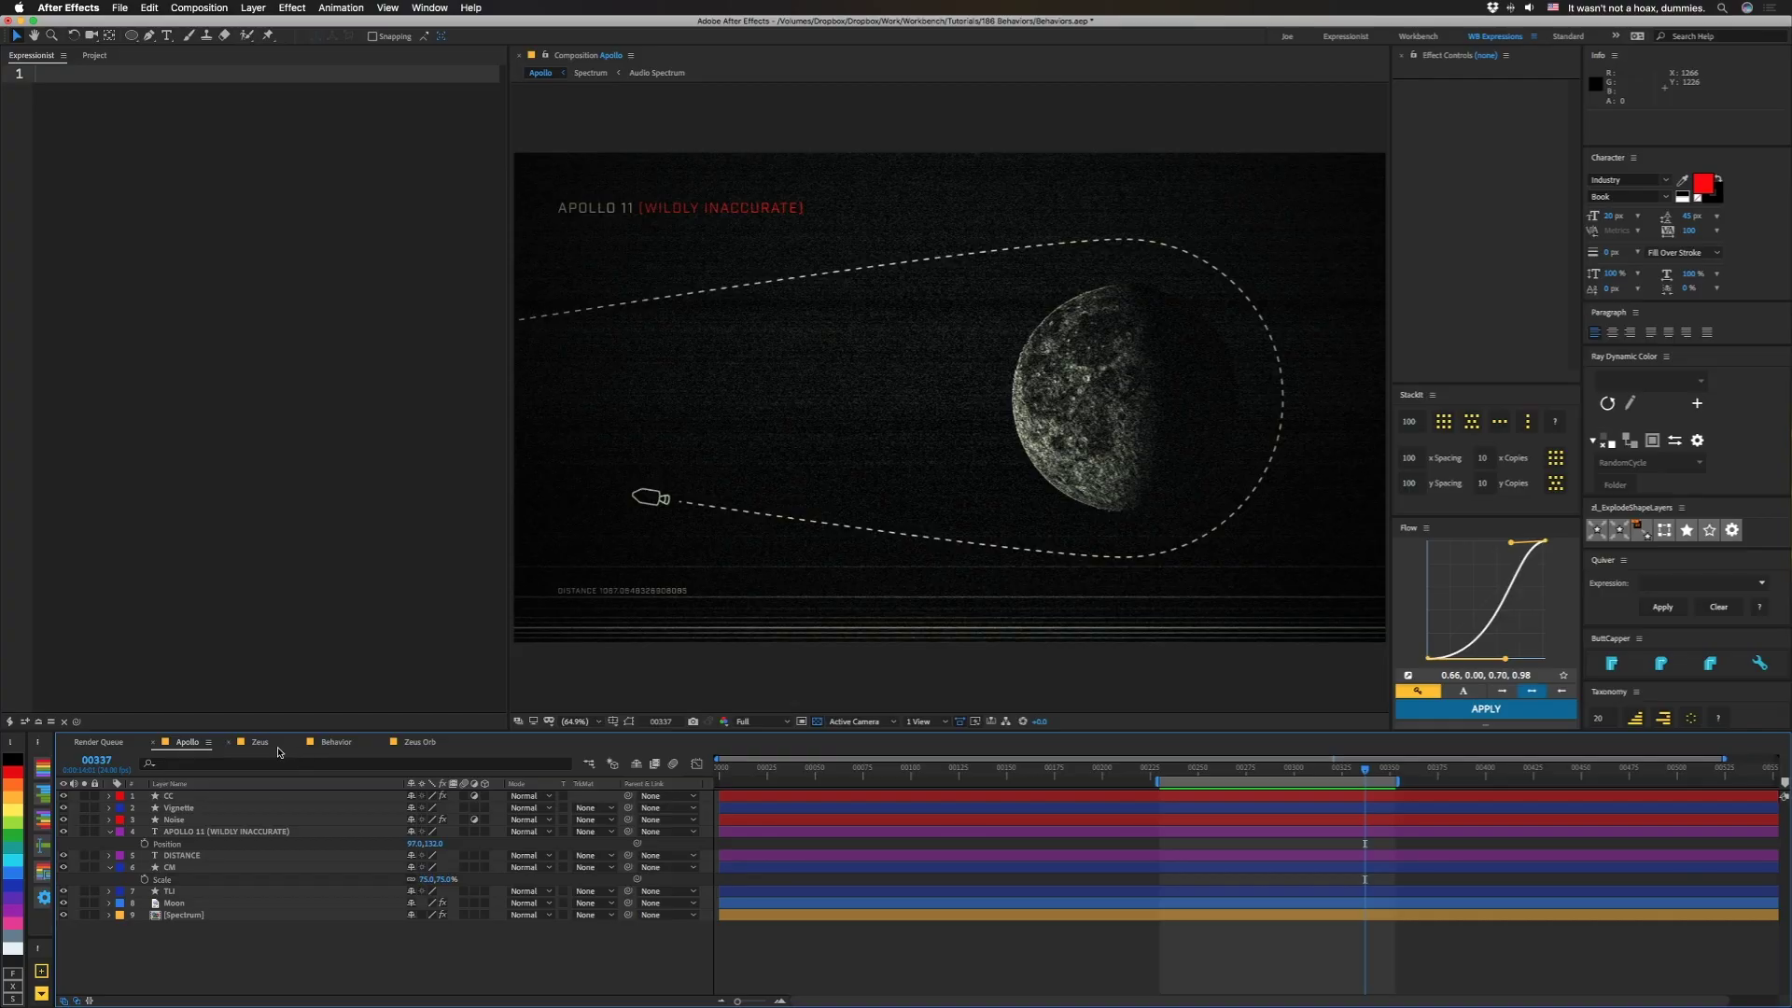
Scrub the ship into frame in the Zeus asteroid comp, then switch to the Behavior composition
click(260, 742)
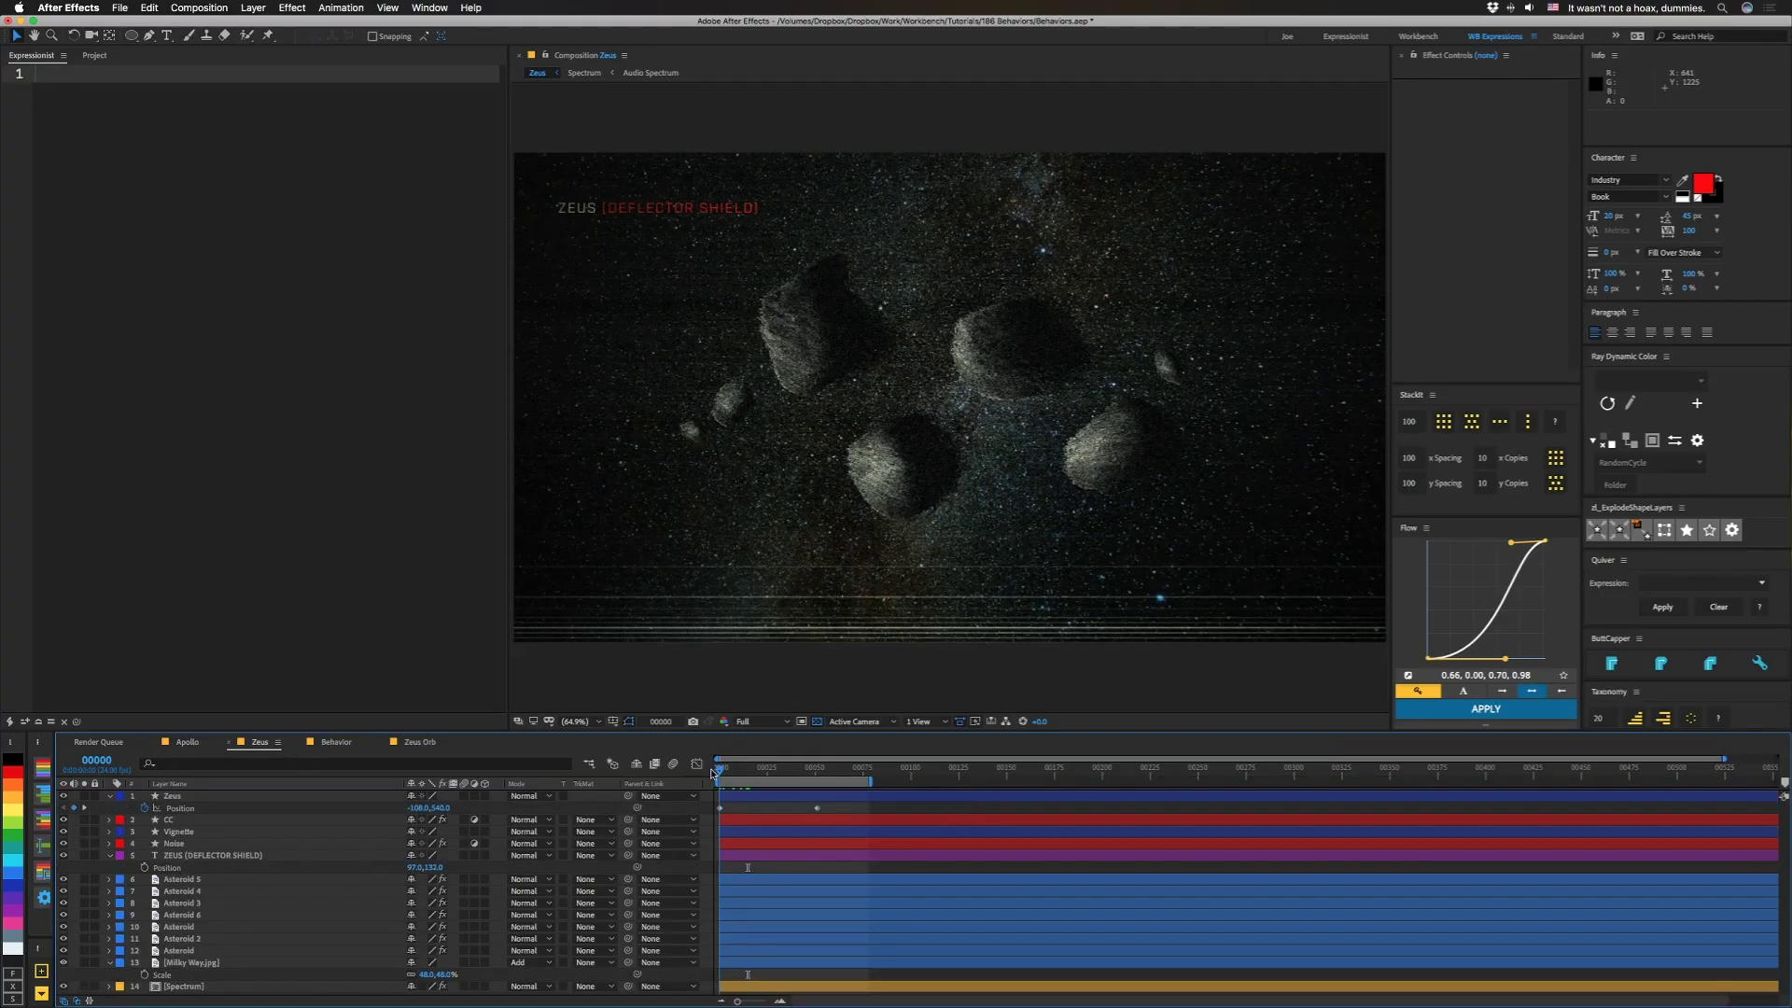
drag(718, 771, 813, 771)
key(KP_6)
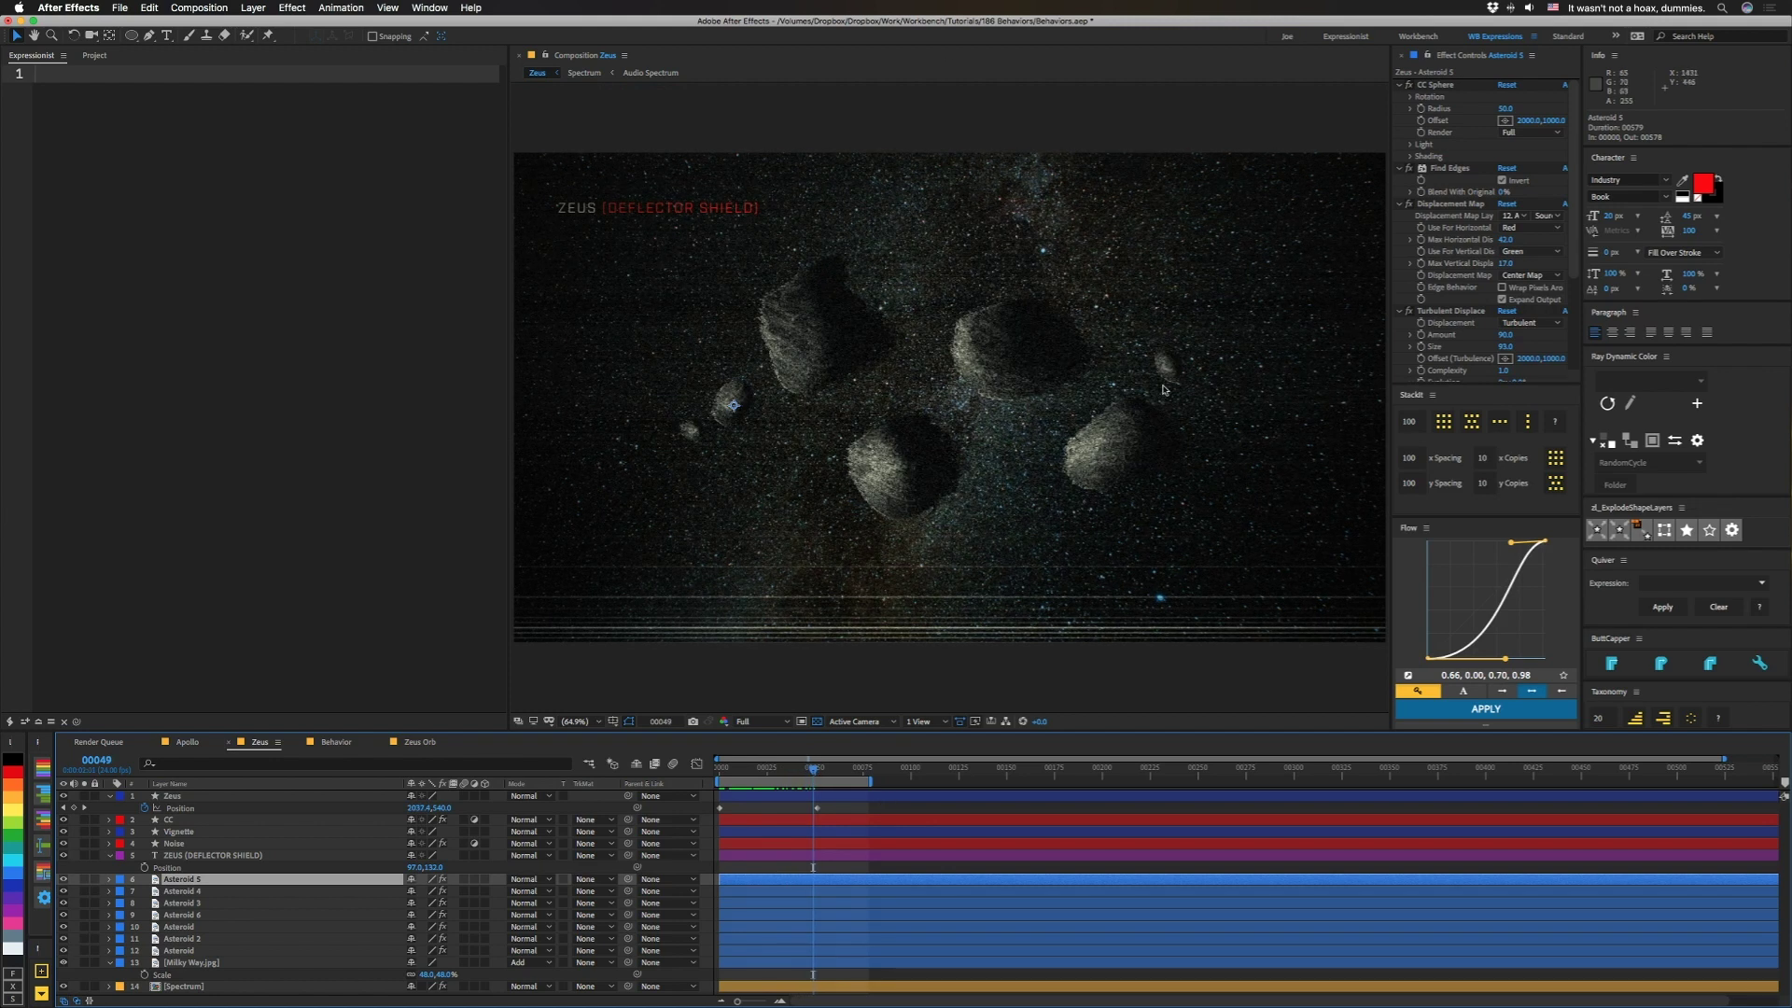
mouse_move(813, 792)
mouse_down()
mouse_move(768, 792)
mouse_move(820, 791)
mouse_up()
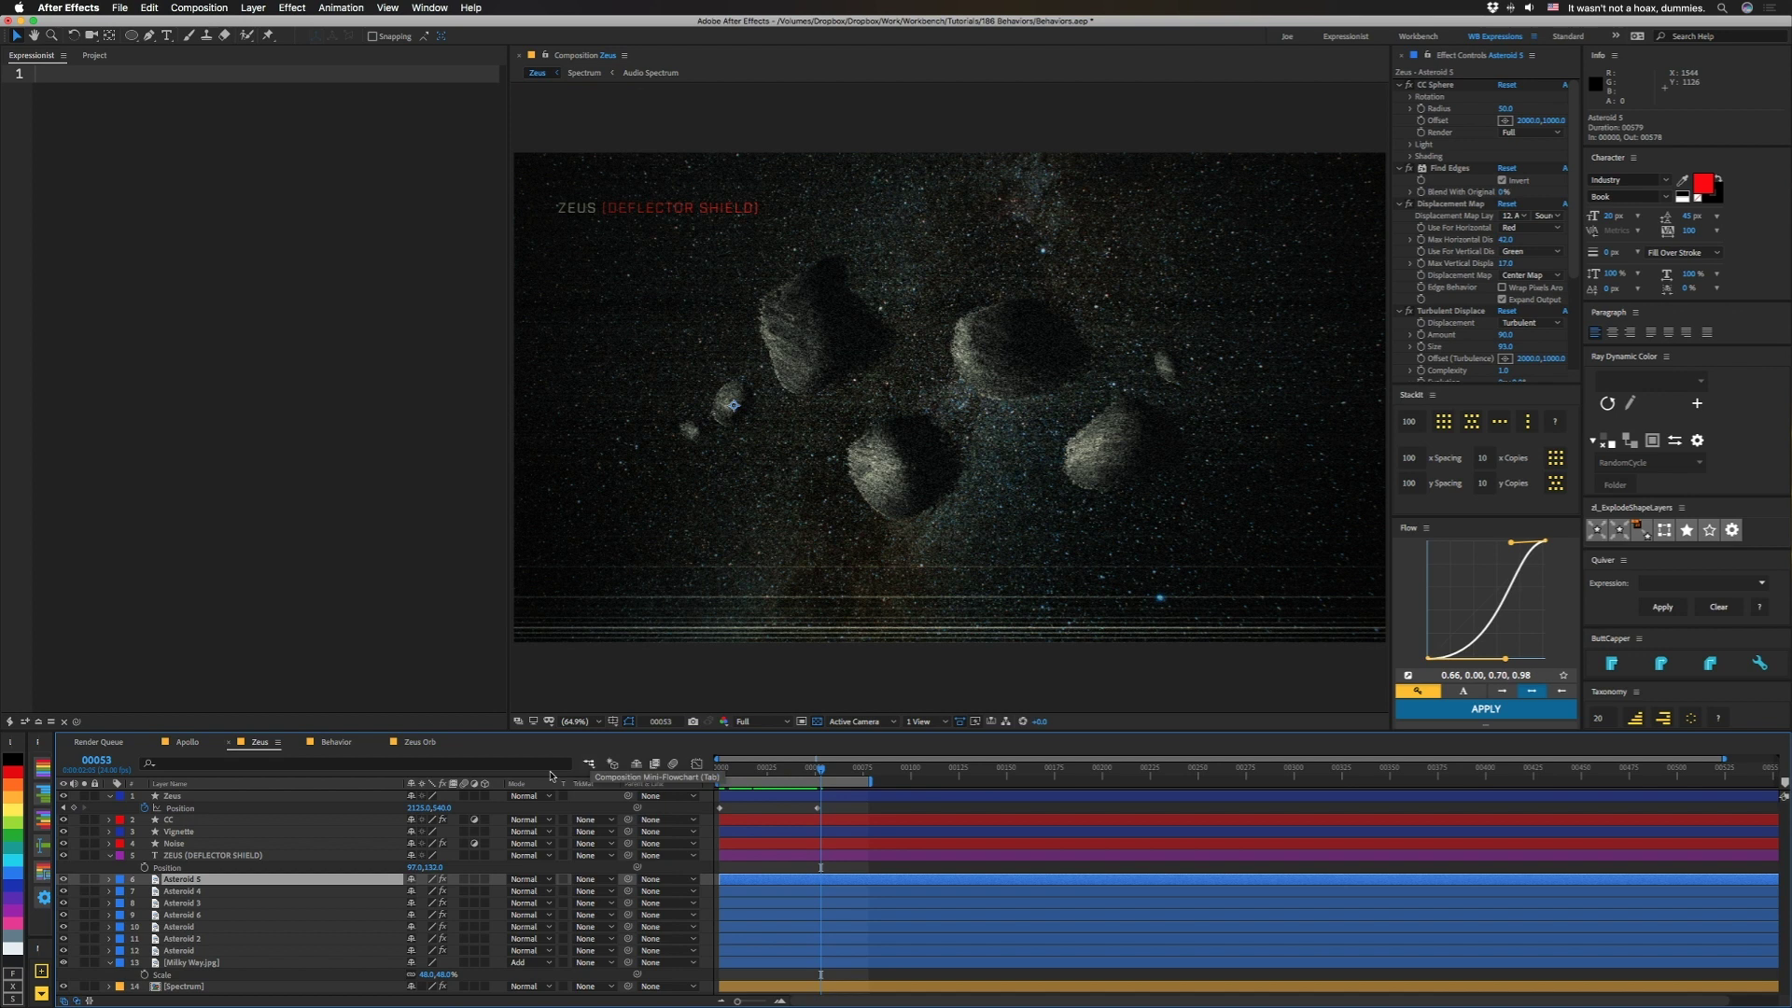
click(336, 743)
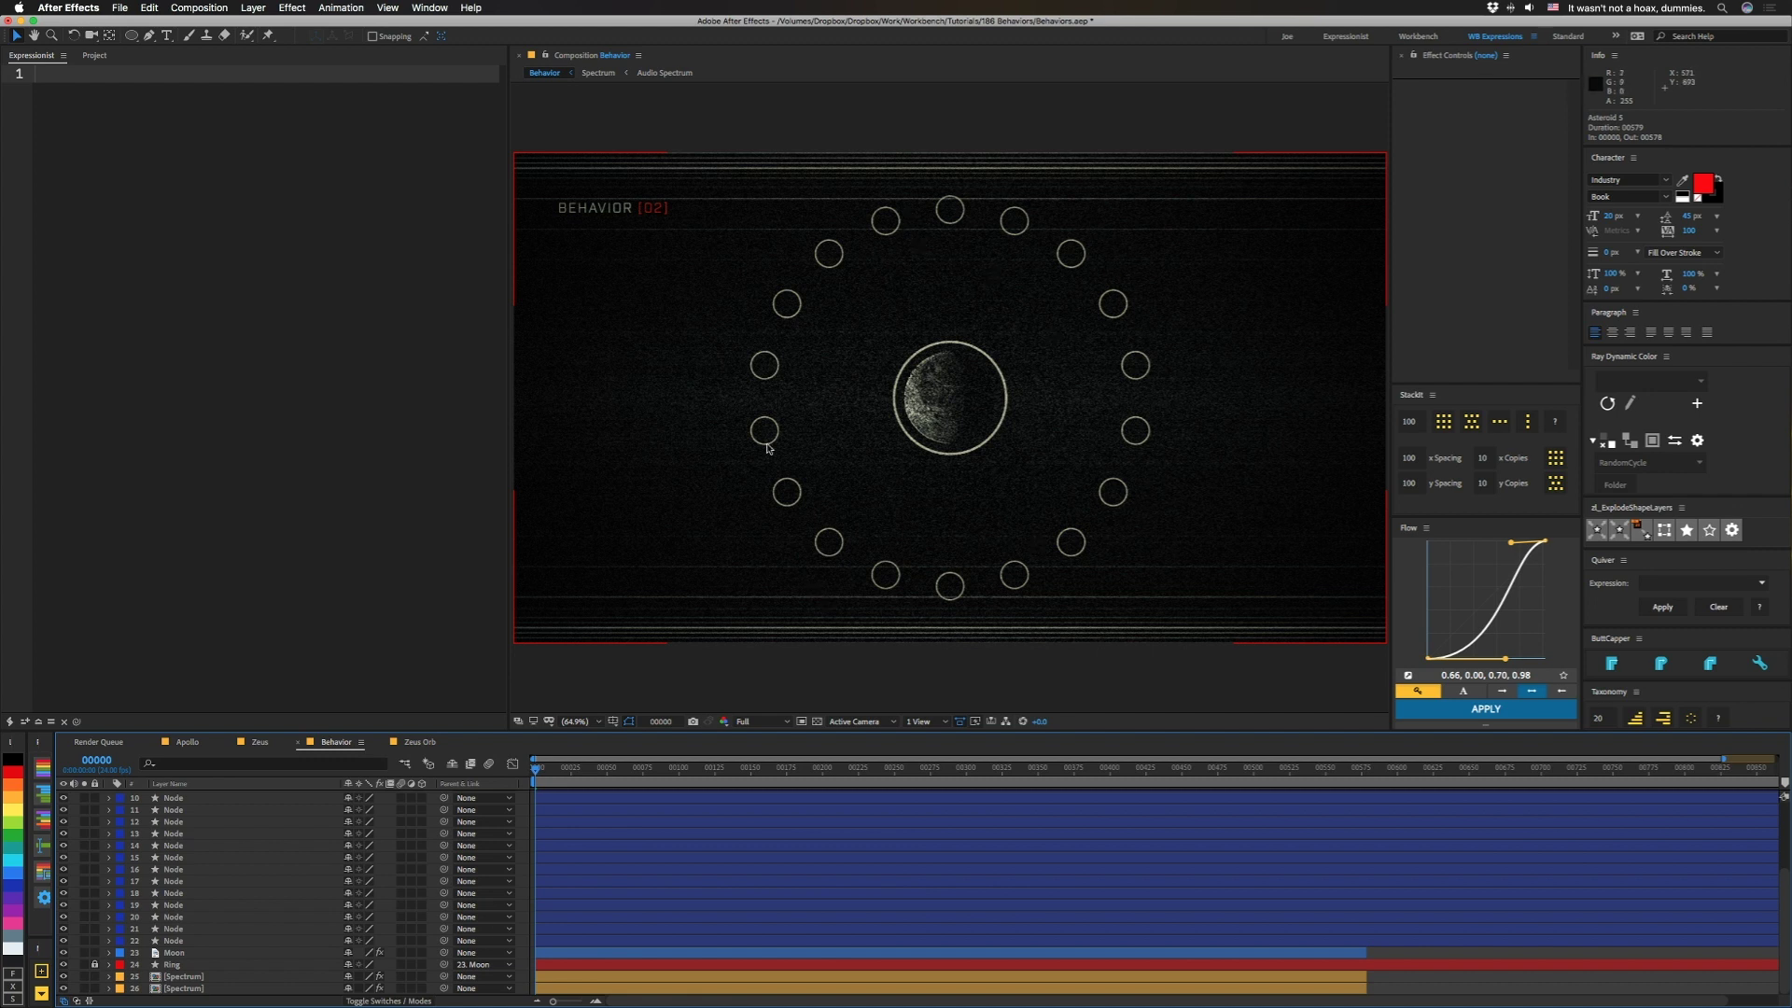
Give the CC, Vignette, Noise and BEHAVIOR [02] layers grey labels and lock them
click(951, 400)
key(super+shift+Down)
key(super+shift+Down)
key(super+shift+Down)
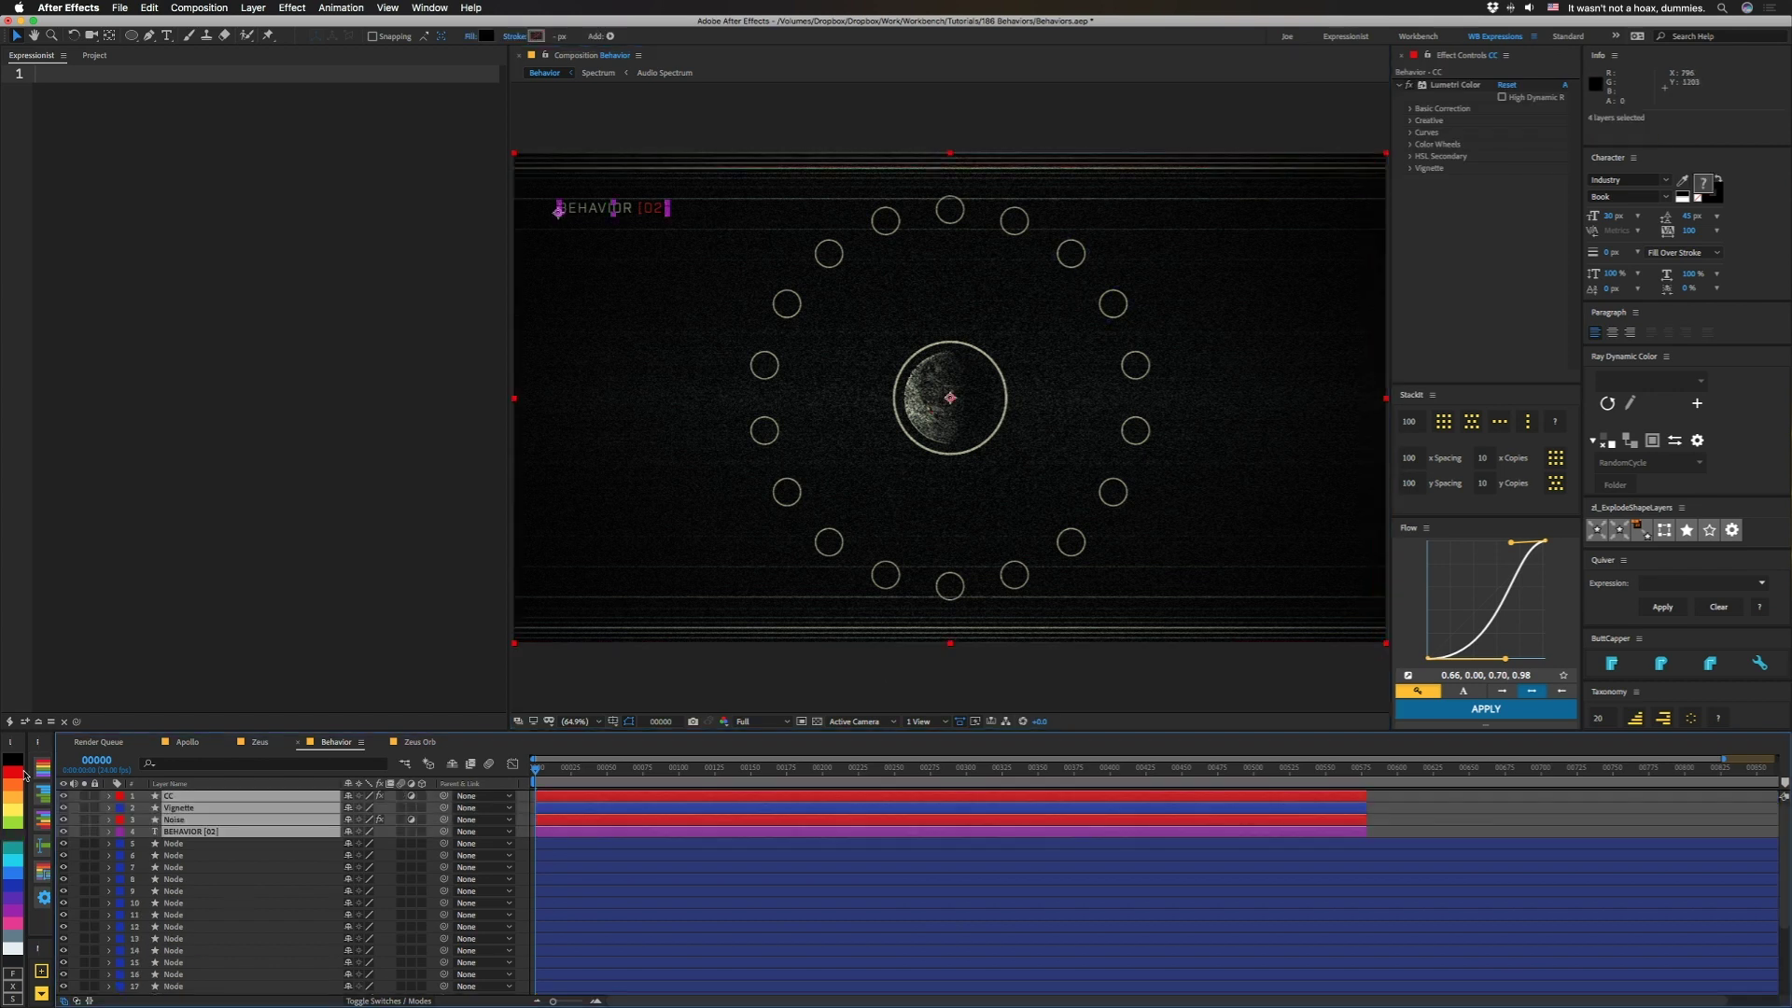
click(15, 762)
click(96, 796)
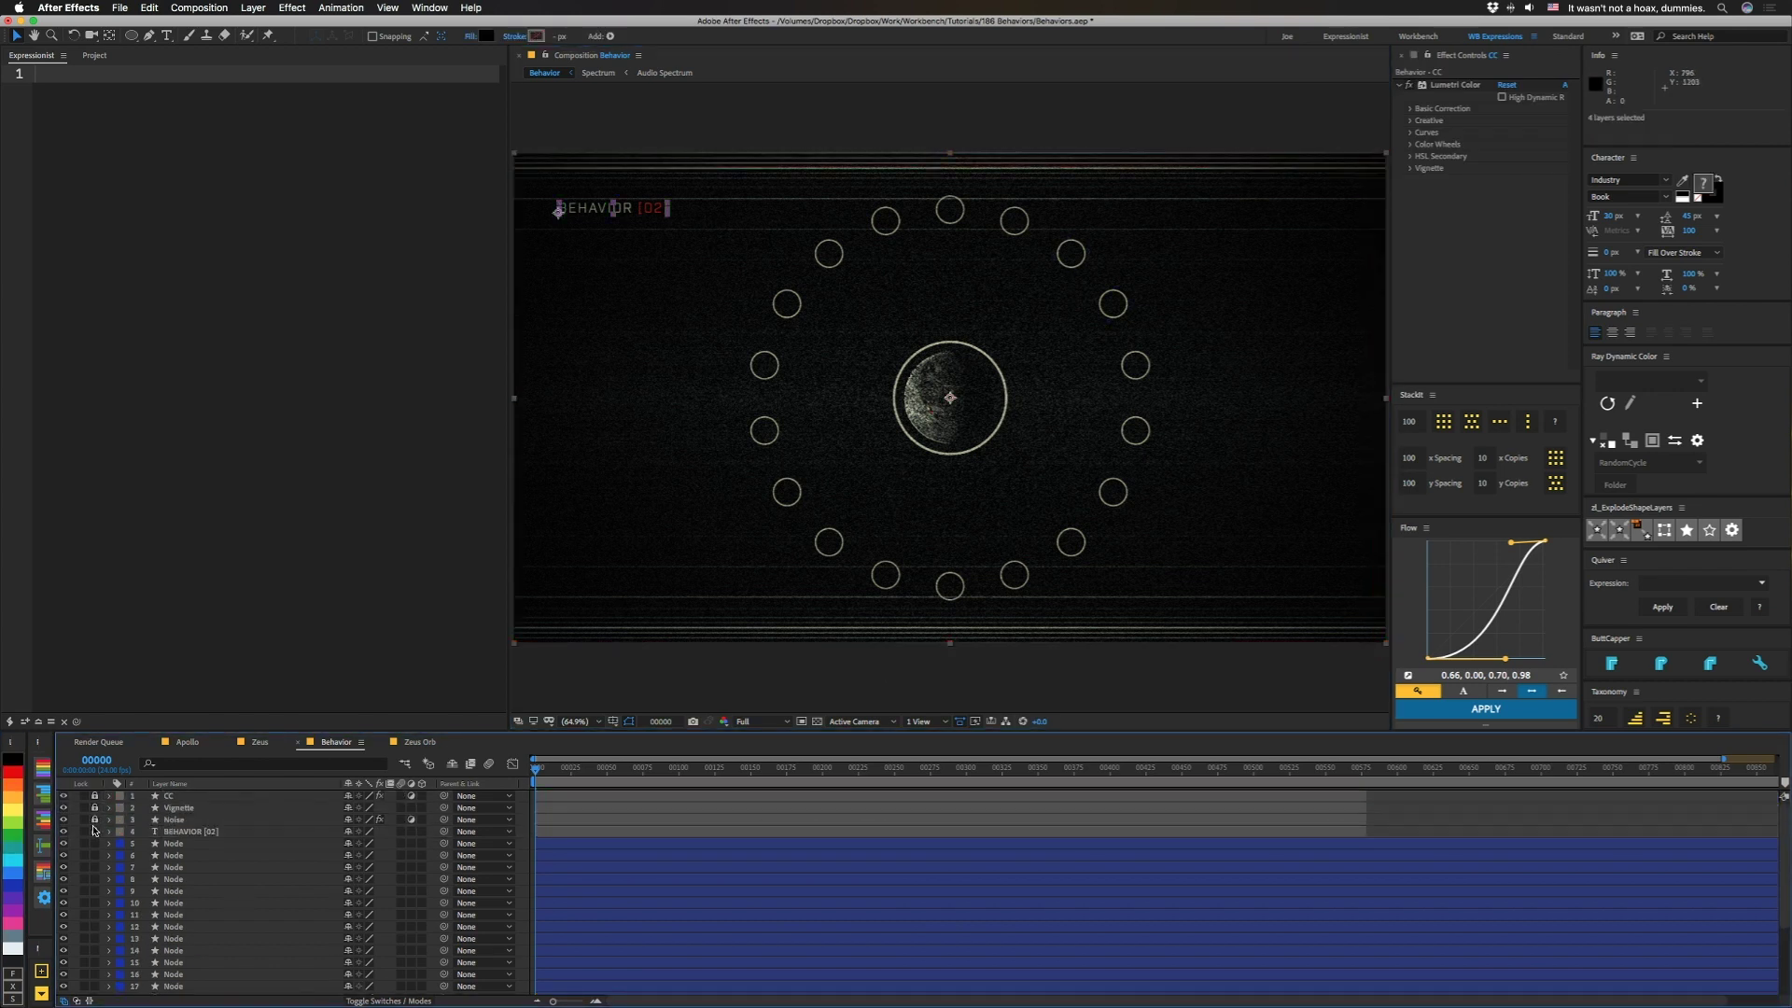
Nudge the moon down-right so the nearby nodes enlarge, then select the first Node layer
click(978, 421)
mouse_move(978, 421)
mouse_down()
mouse_move(1015, 515)
mouse_move(872, 476)
mouse_move(821, 415)
mouse_move(821, 362)
mouse_move(823, 416)
mouse_move(893, 505)
mouse_move(948, 519)
mouse_move(950, 388)
mouse_move(1018, 524)
mouse_move(968, 451)
mouse_up()
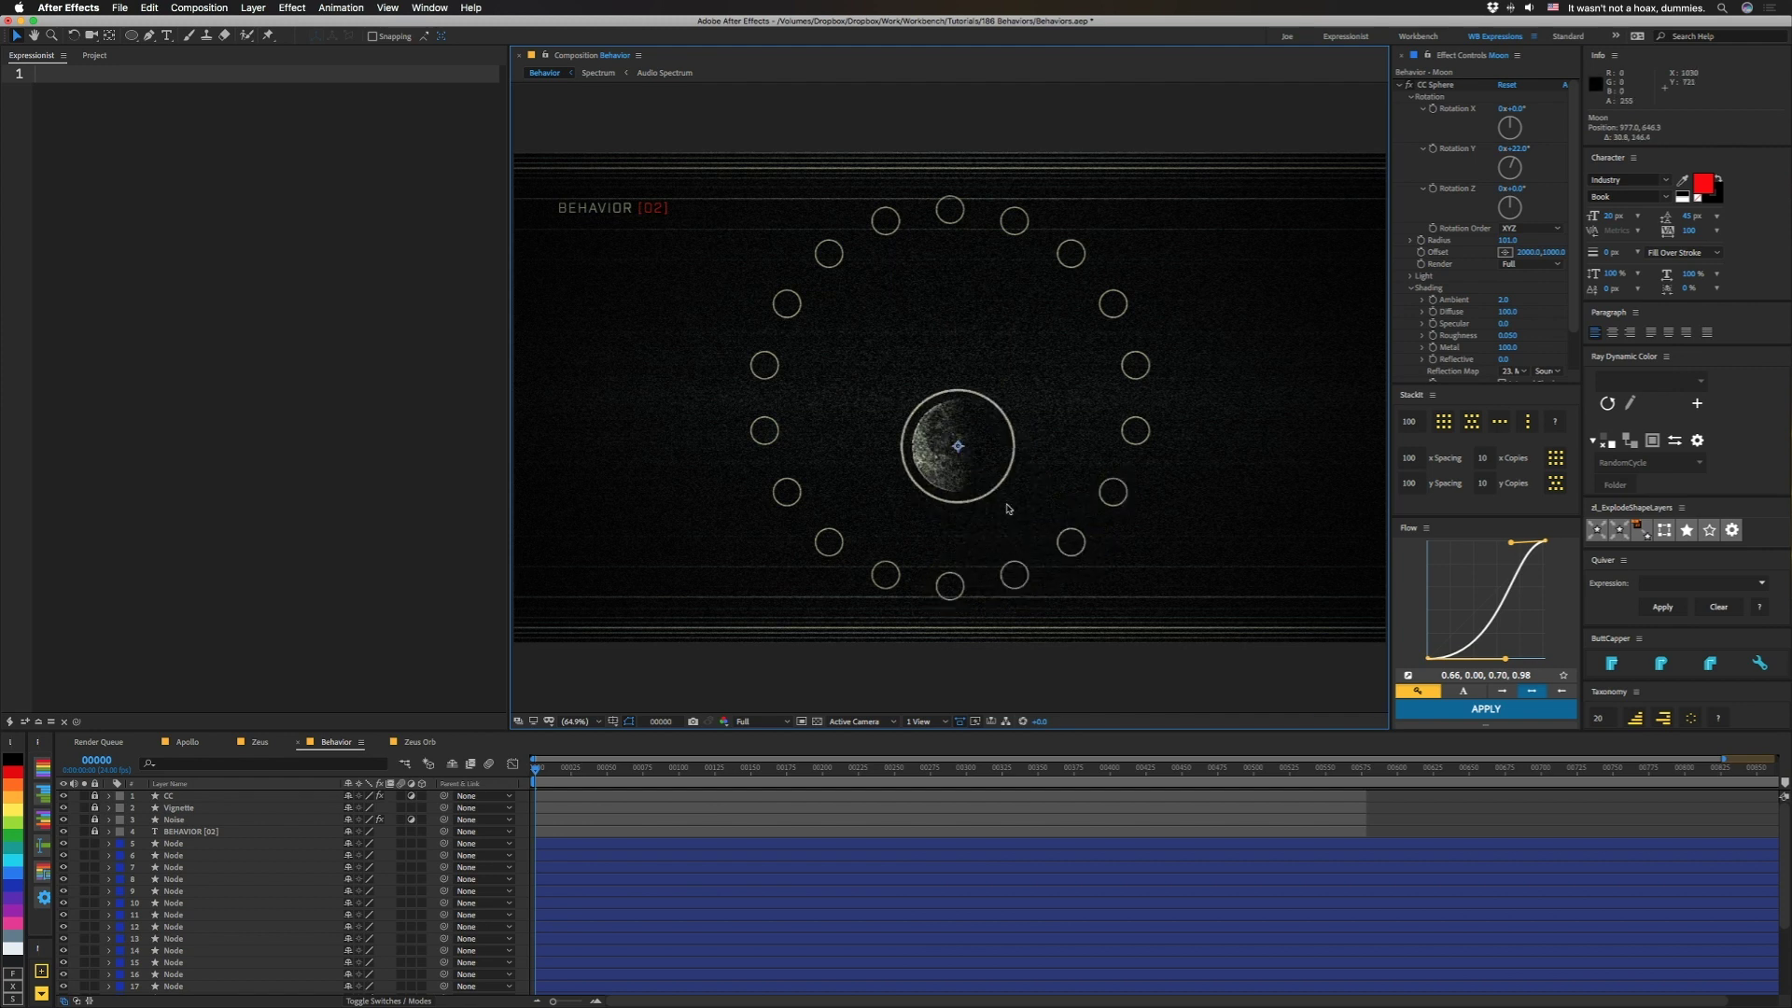
click(173, 844)
Load the first Node's Scale expression into Expressionist, where ease maps distance 100–300 to scale 80–30
key(e)
key(e)
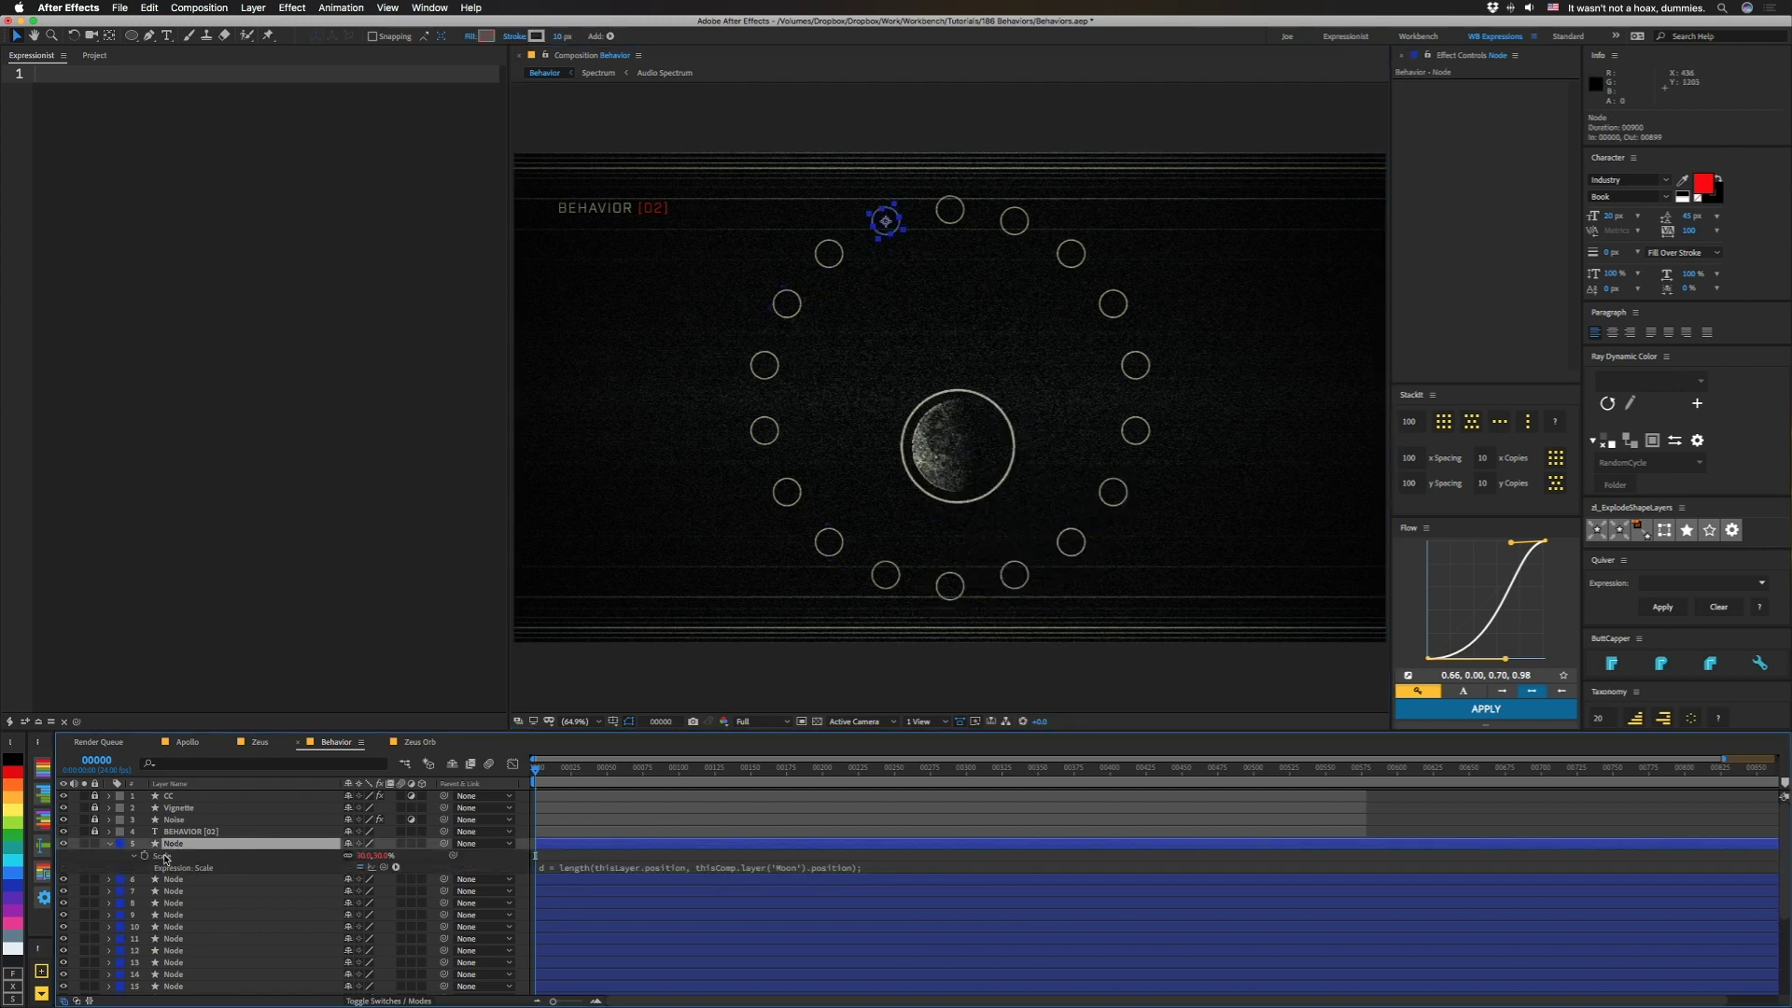
click(164, 857)
click(43, 721)
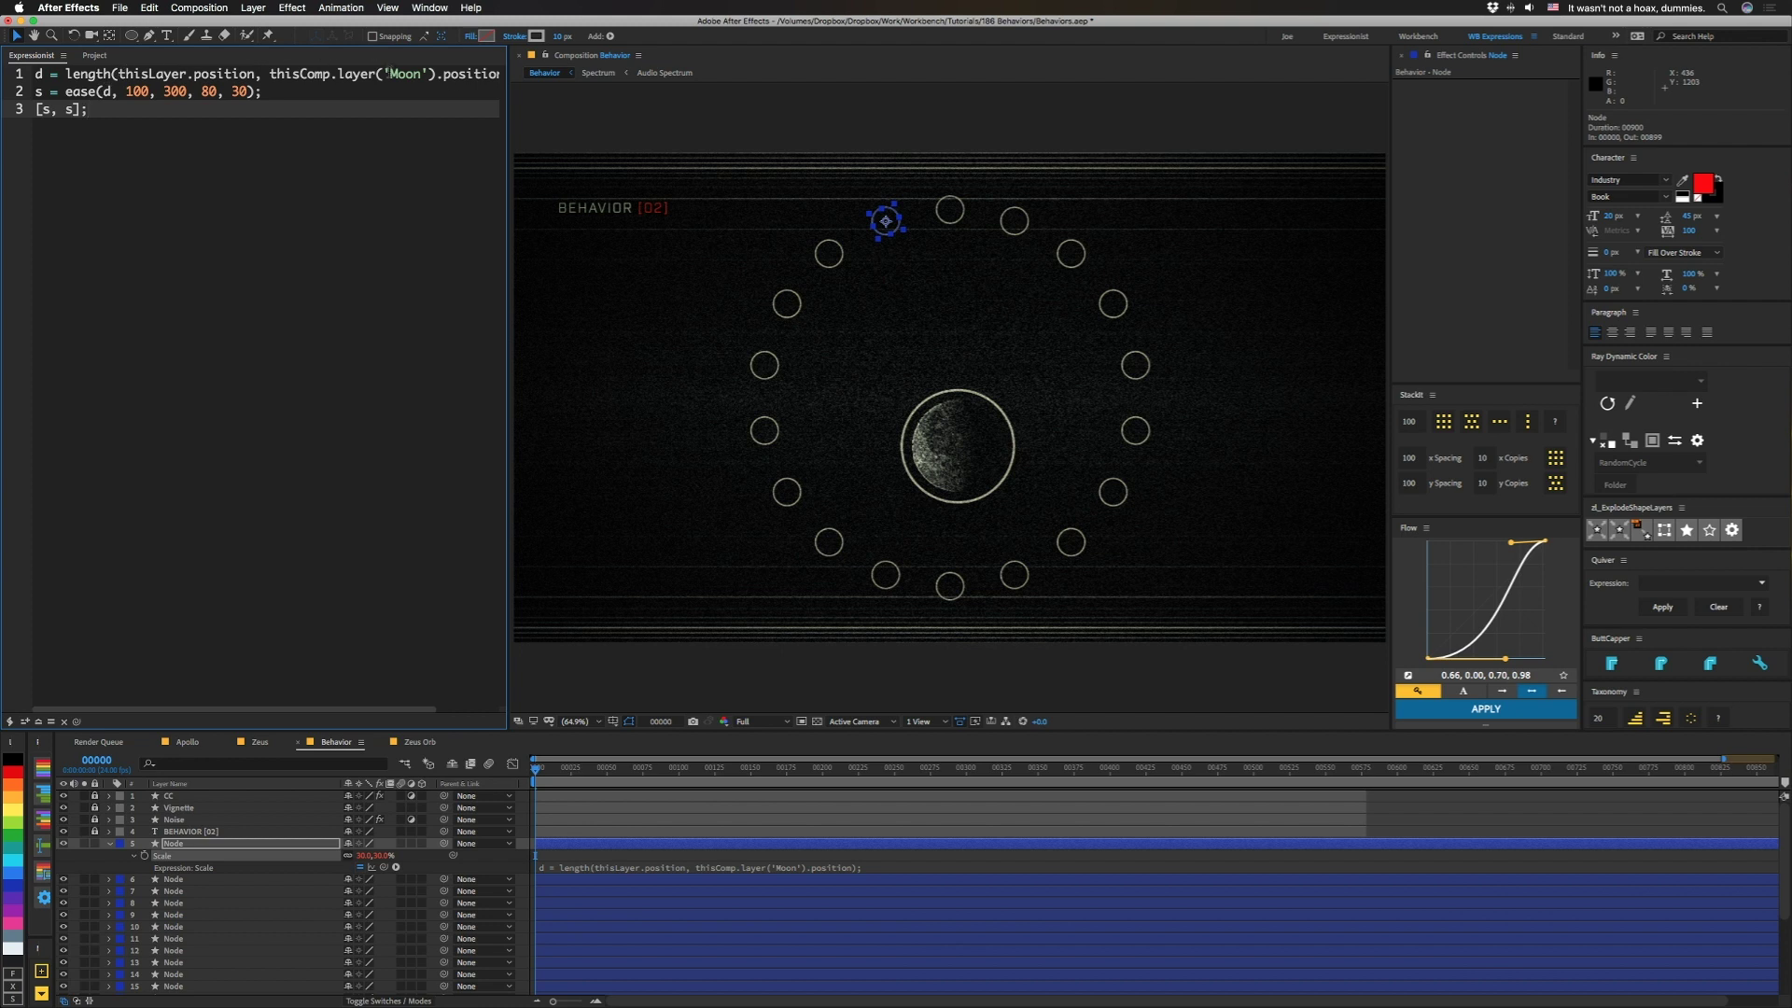
scroll(133, 103, right, 2)
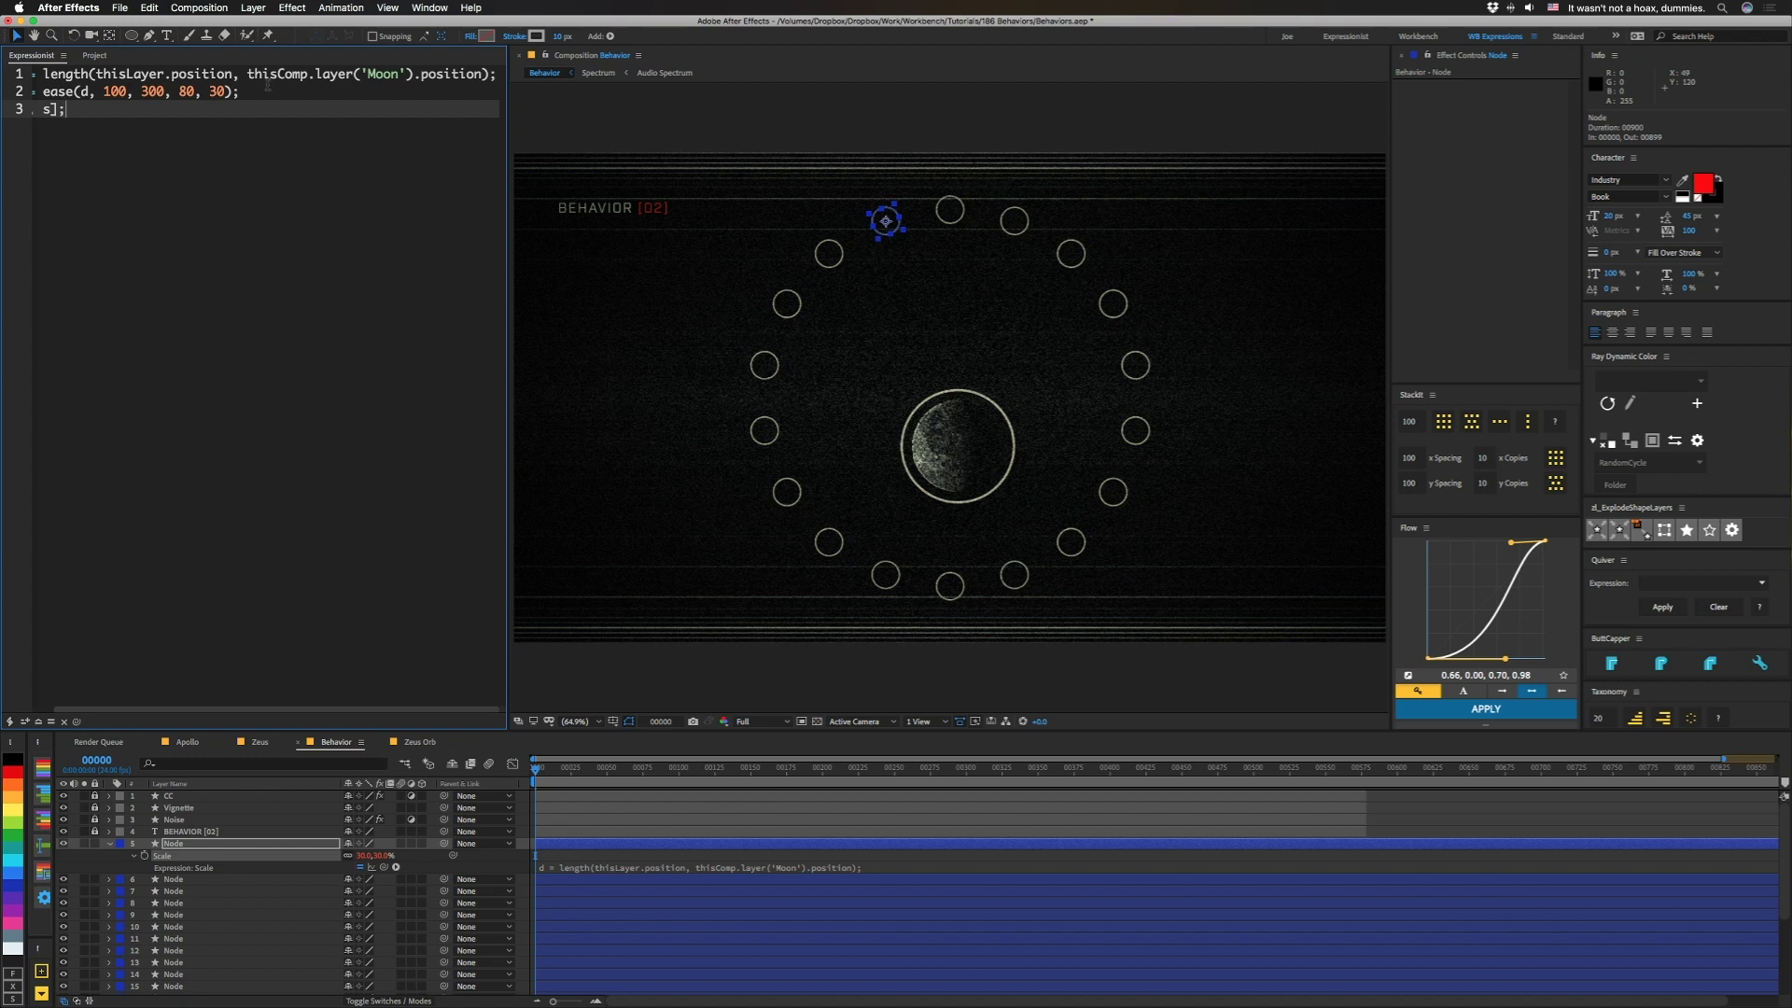
scroll(54, 91, left, 2)
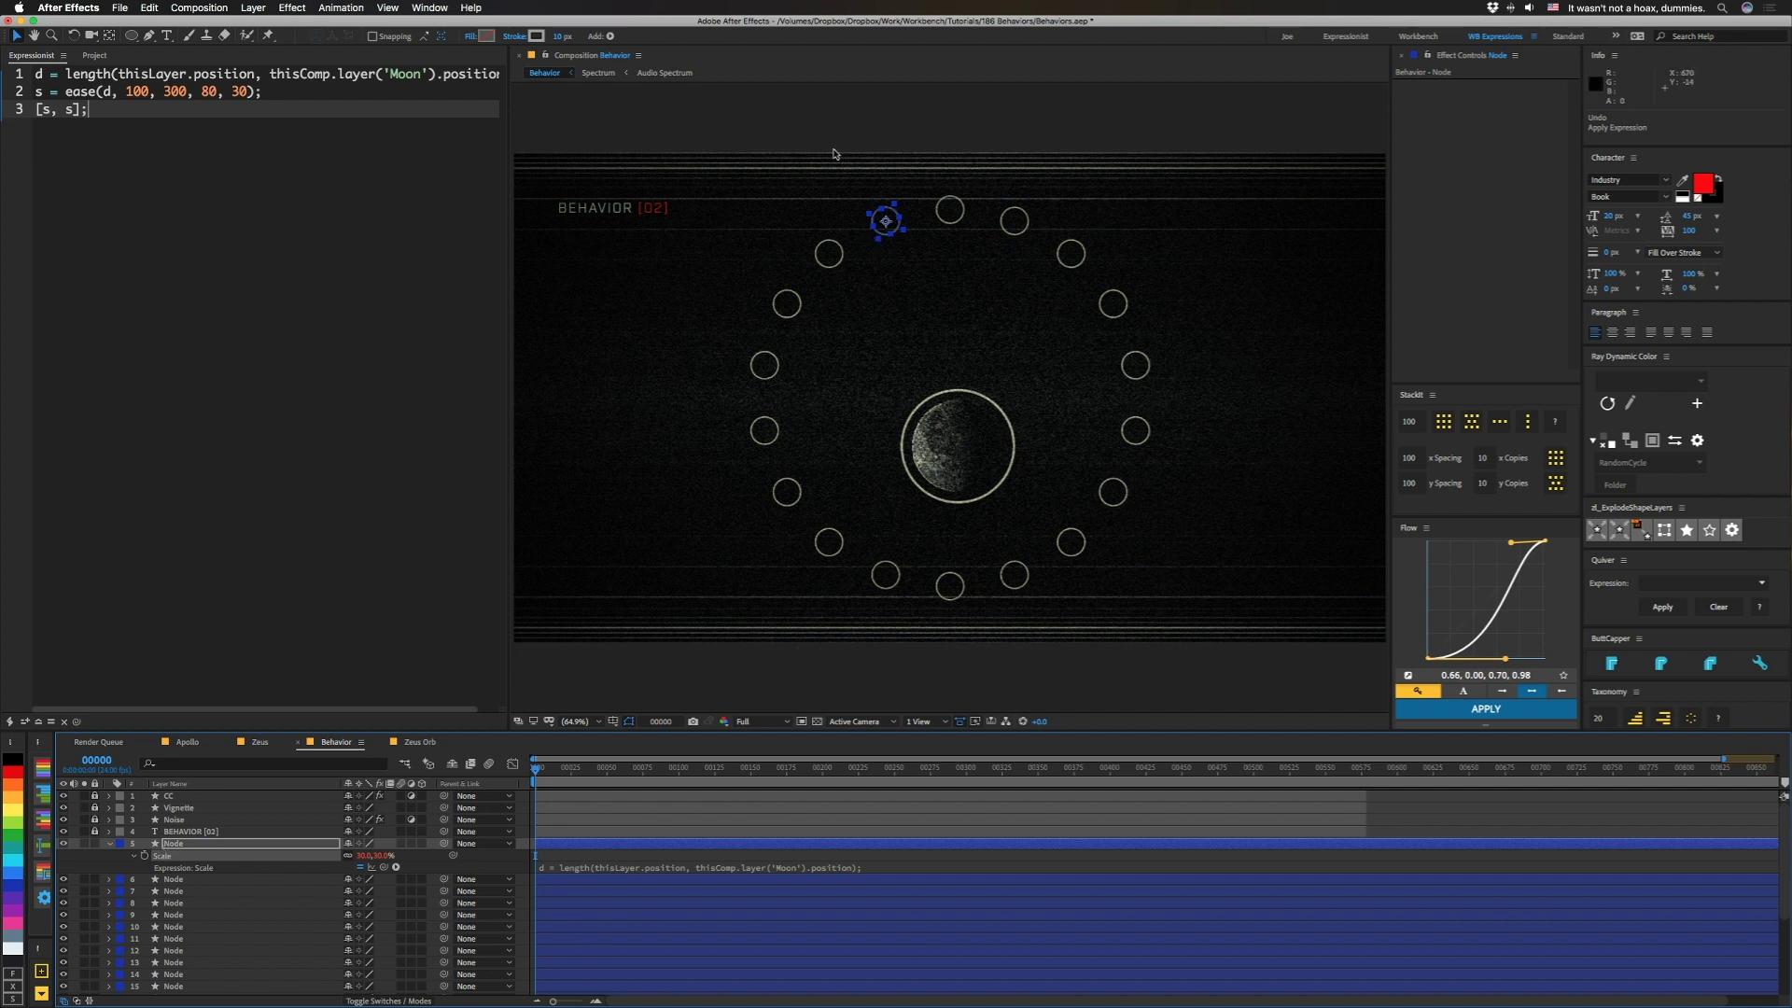
right_click(181, 852)
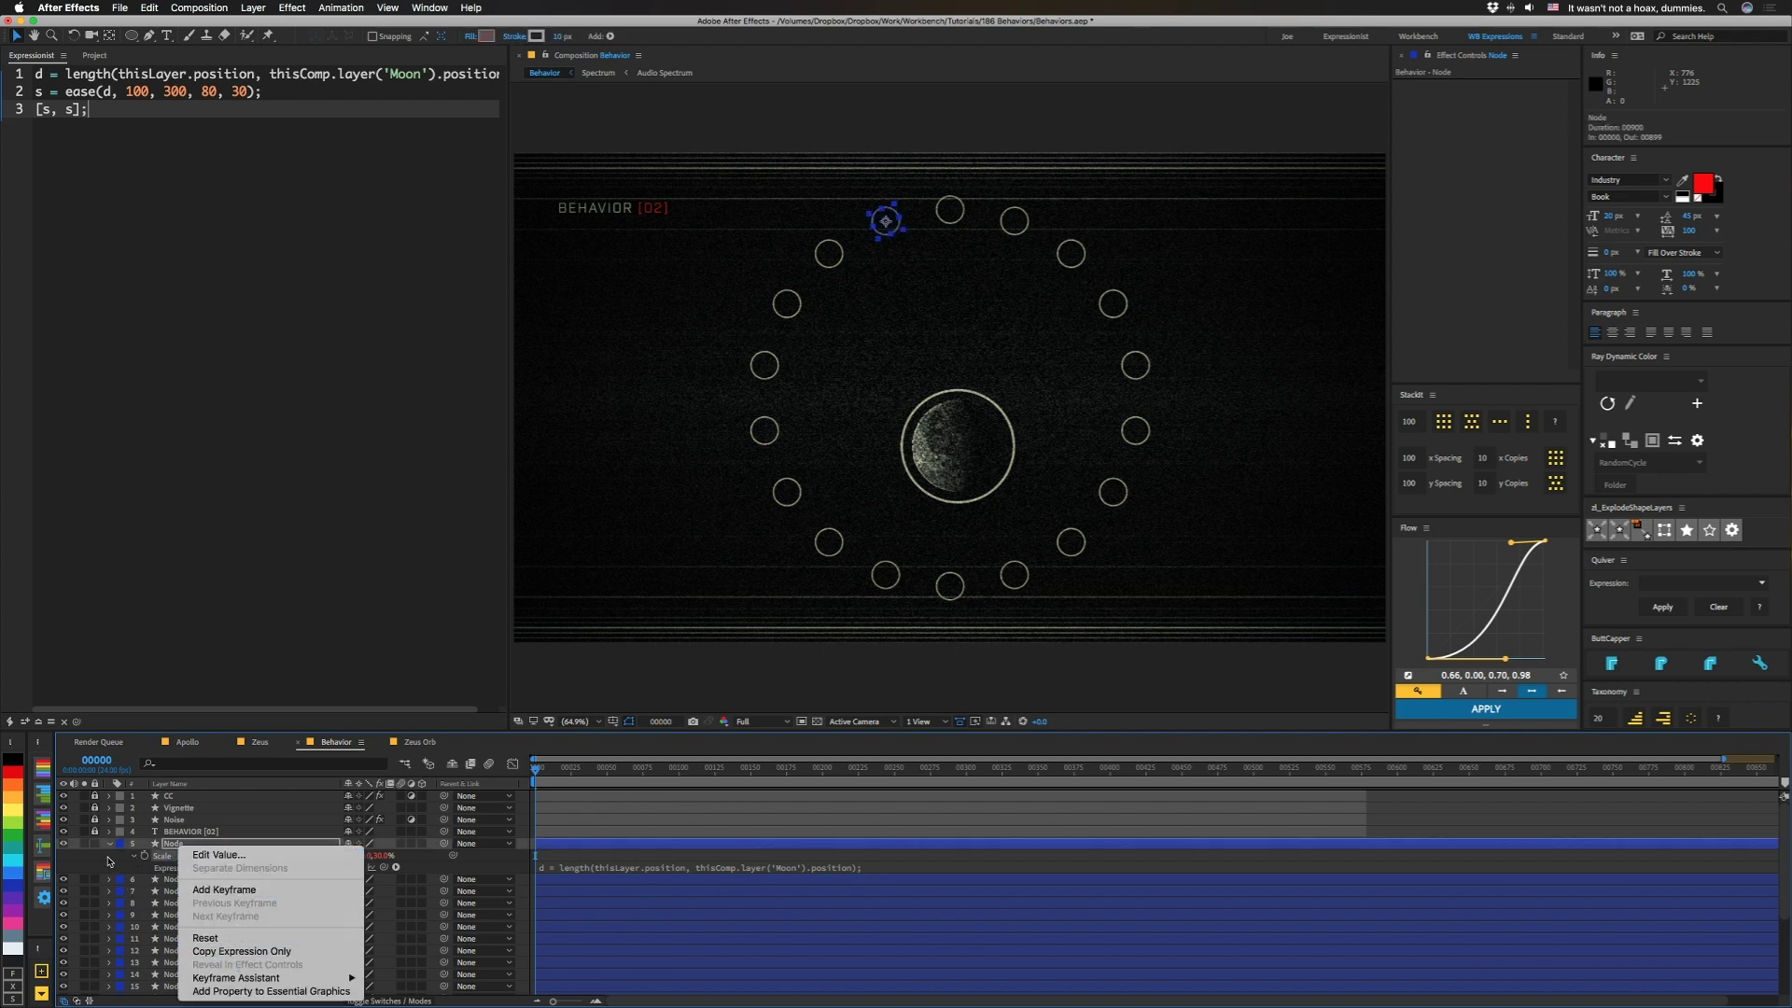
Copy only the Node's Scale expression, then drag the moon up-left to watch the nodes resize
click(230, 952)
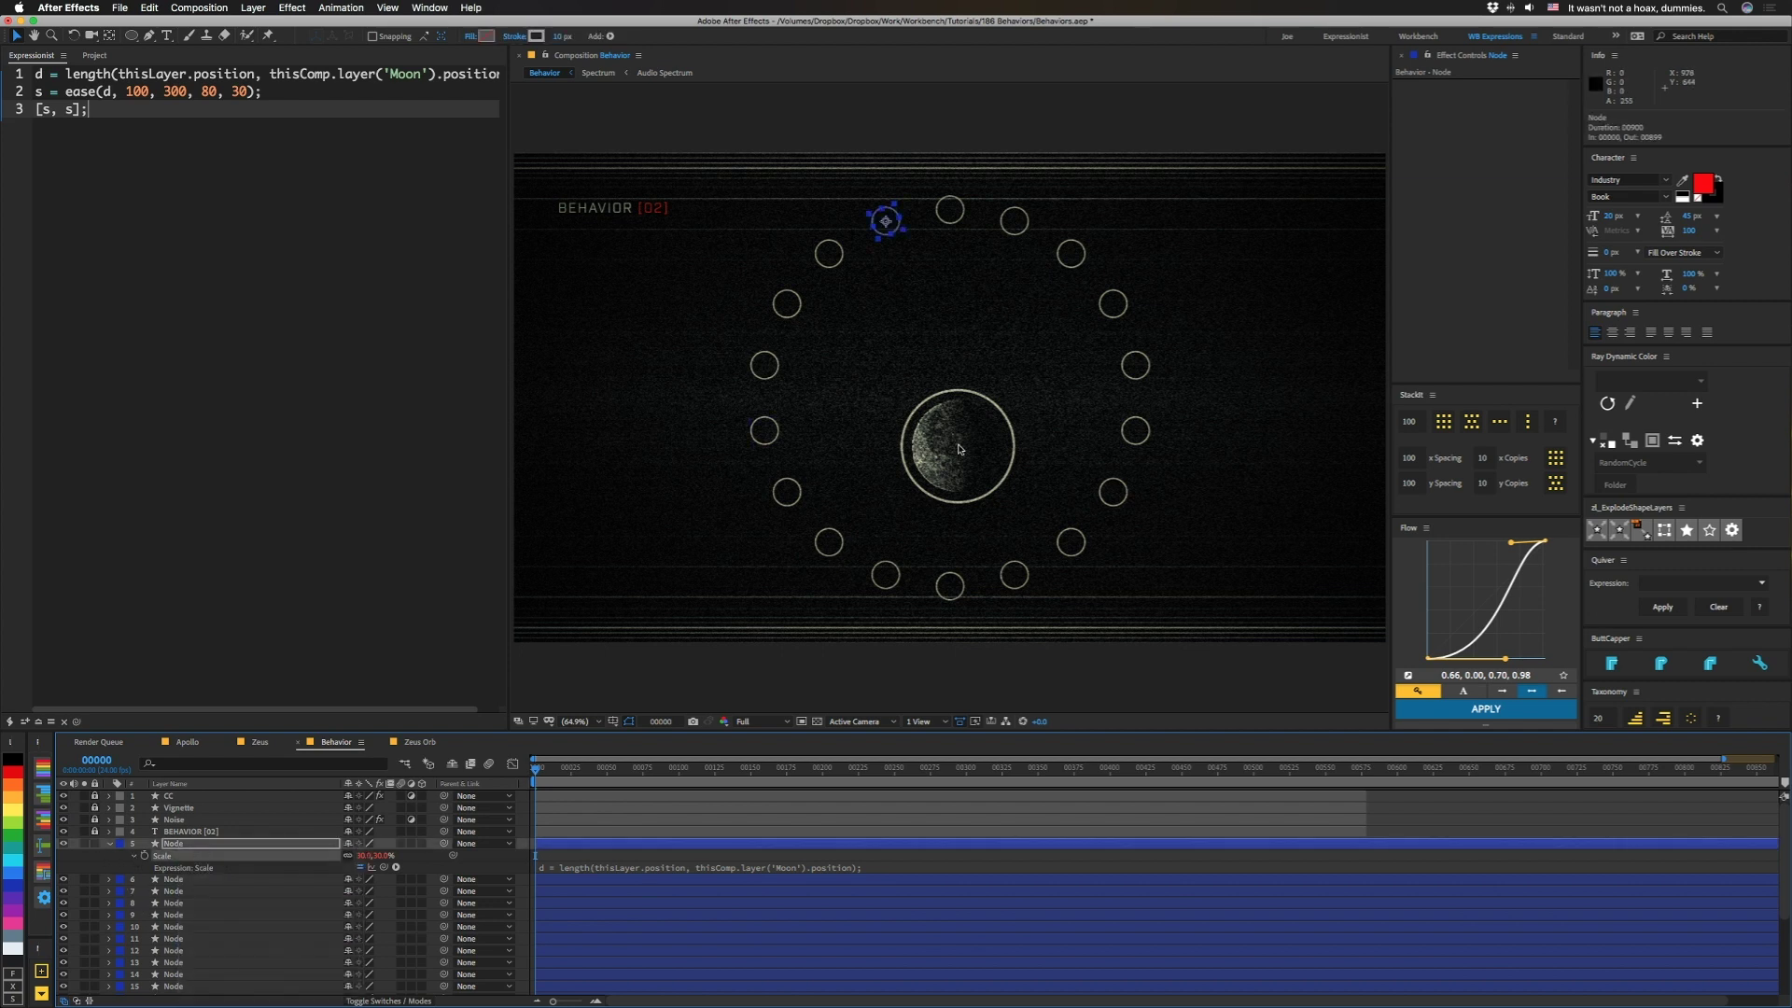
drag(959, 446, 908, 416)
drag(918, 321, 938, 397)
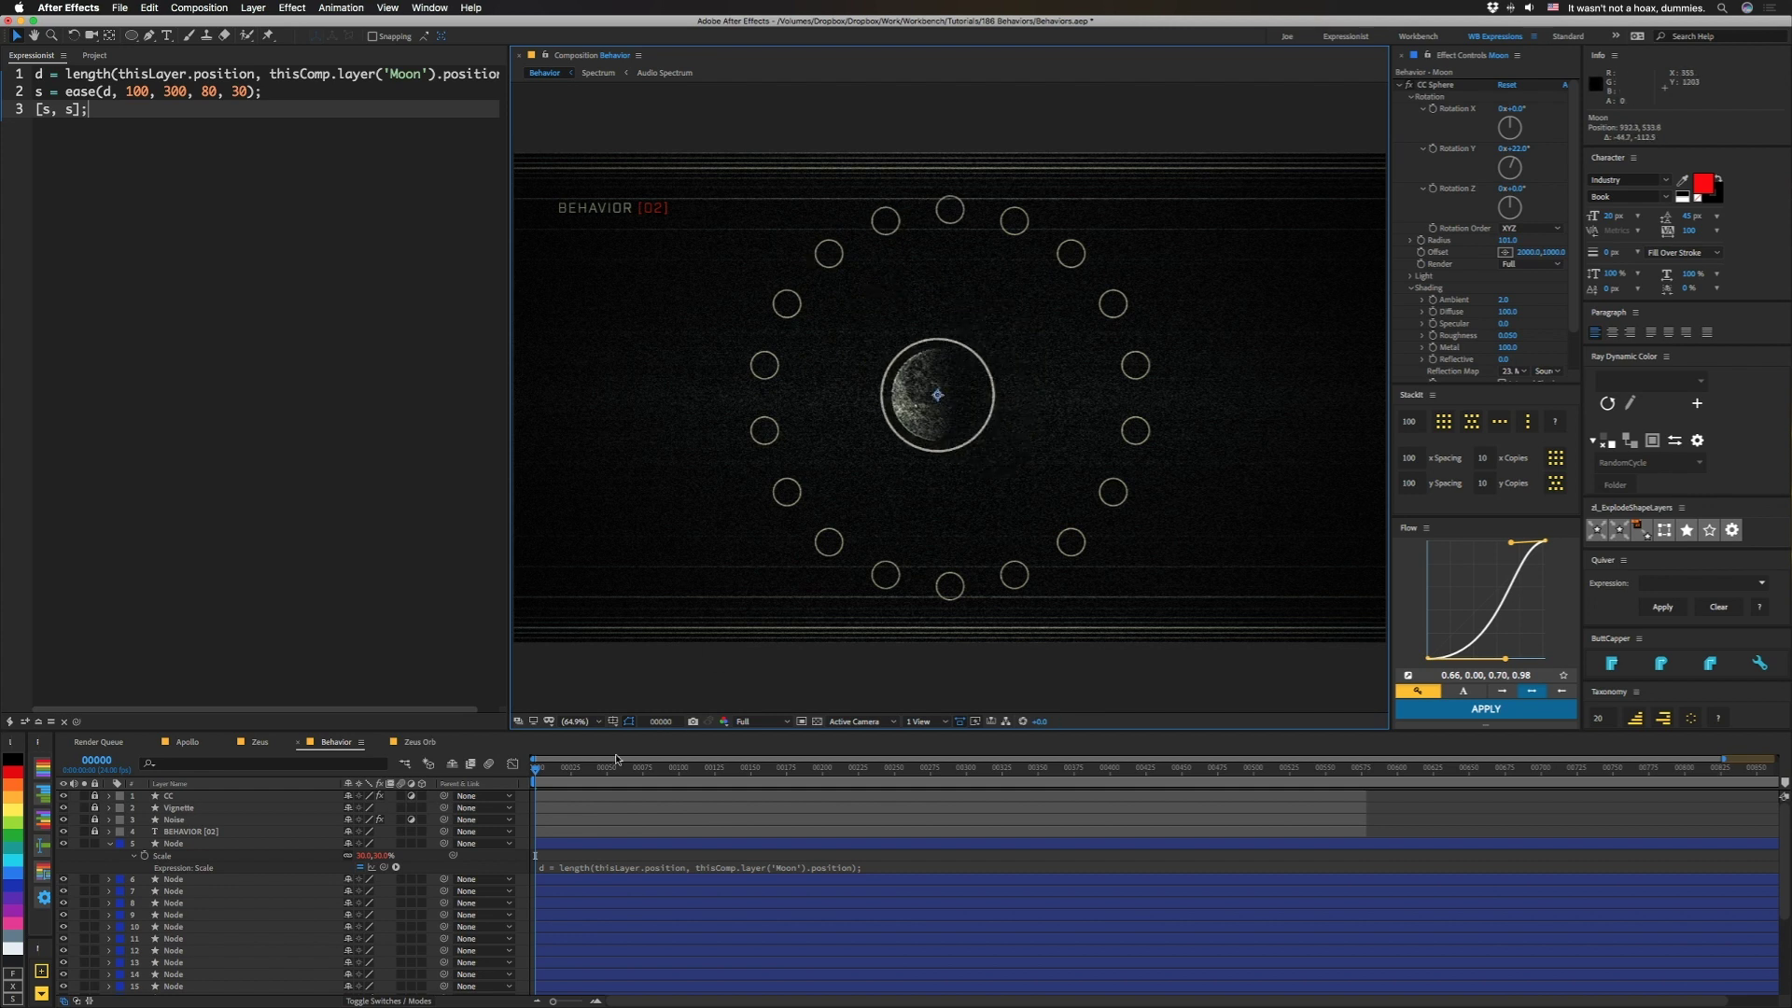
click(411, 742)
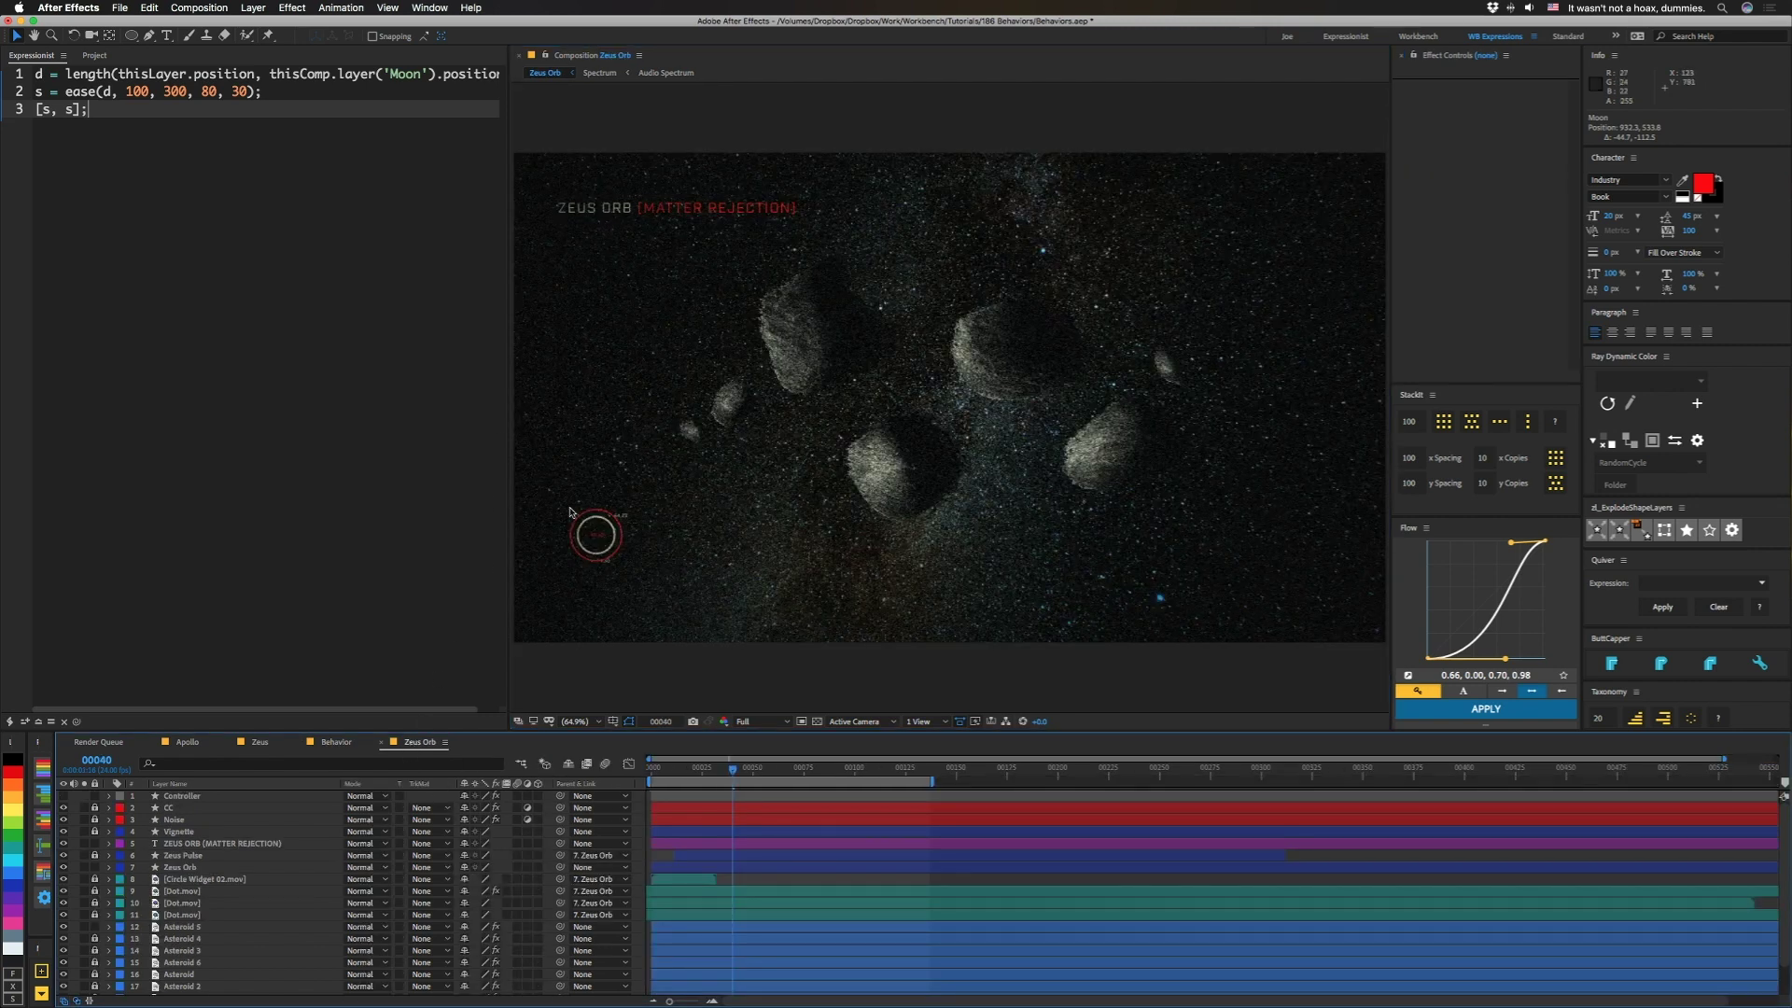
Scrub the ship across the Zeus comp, then preview the Zeus Orb animation
click(259, 742)
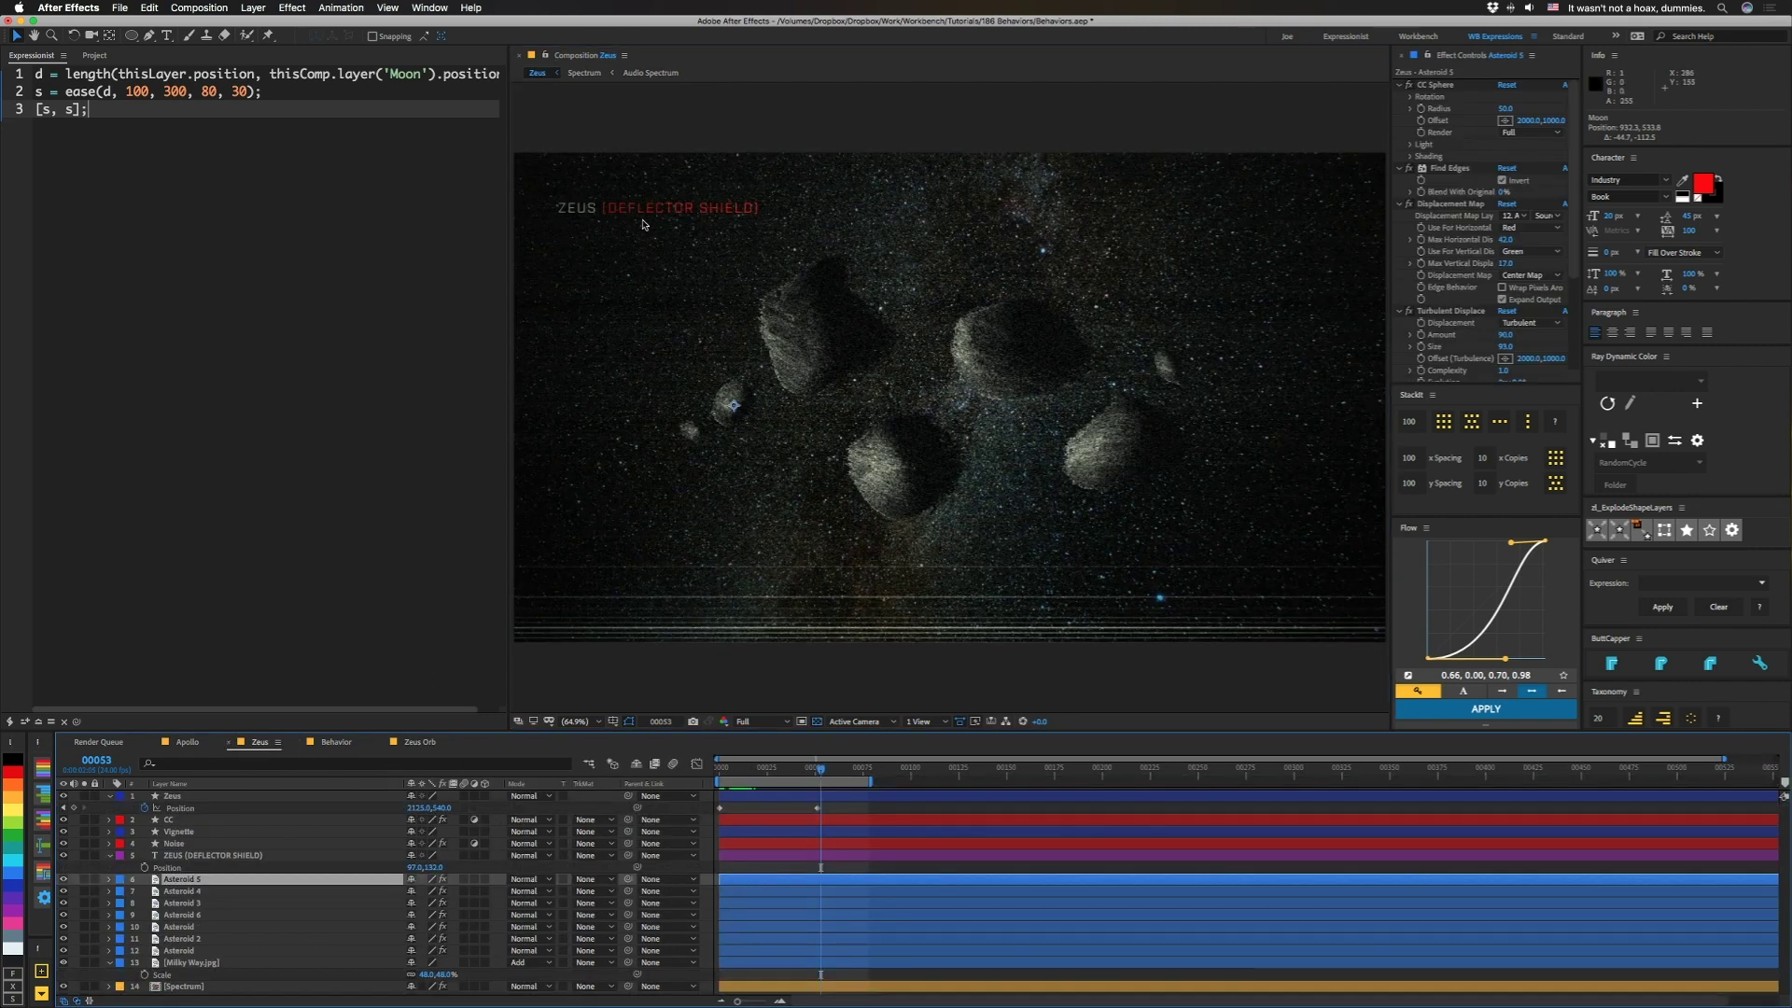
drag(736, 769, 844, 777)
click(421, 743)
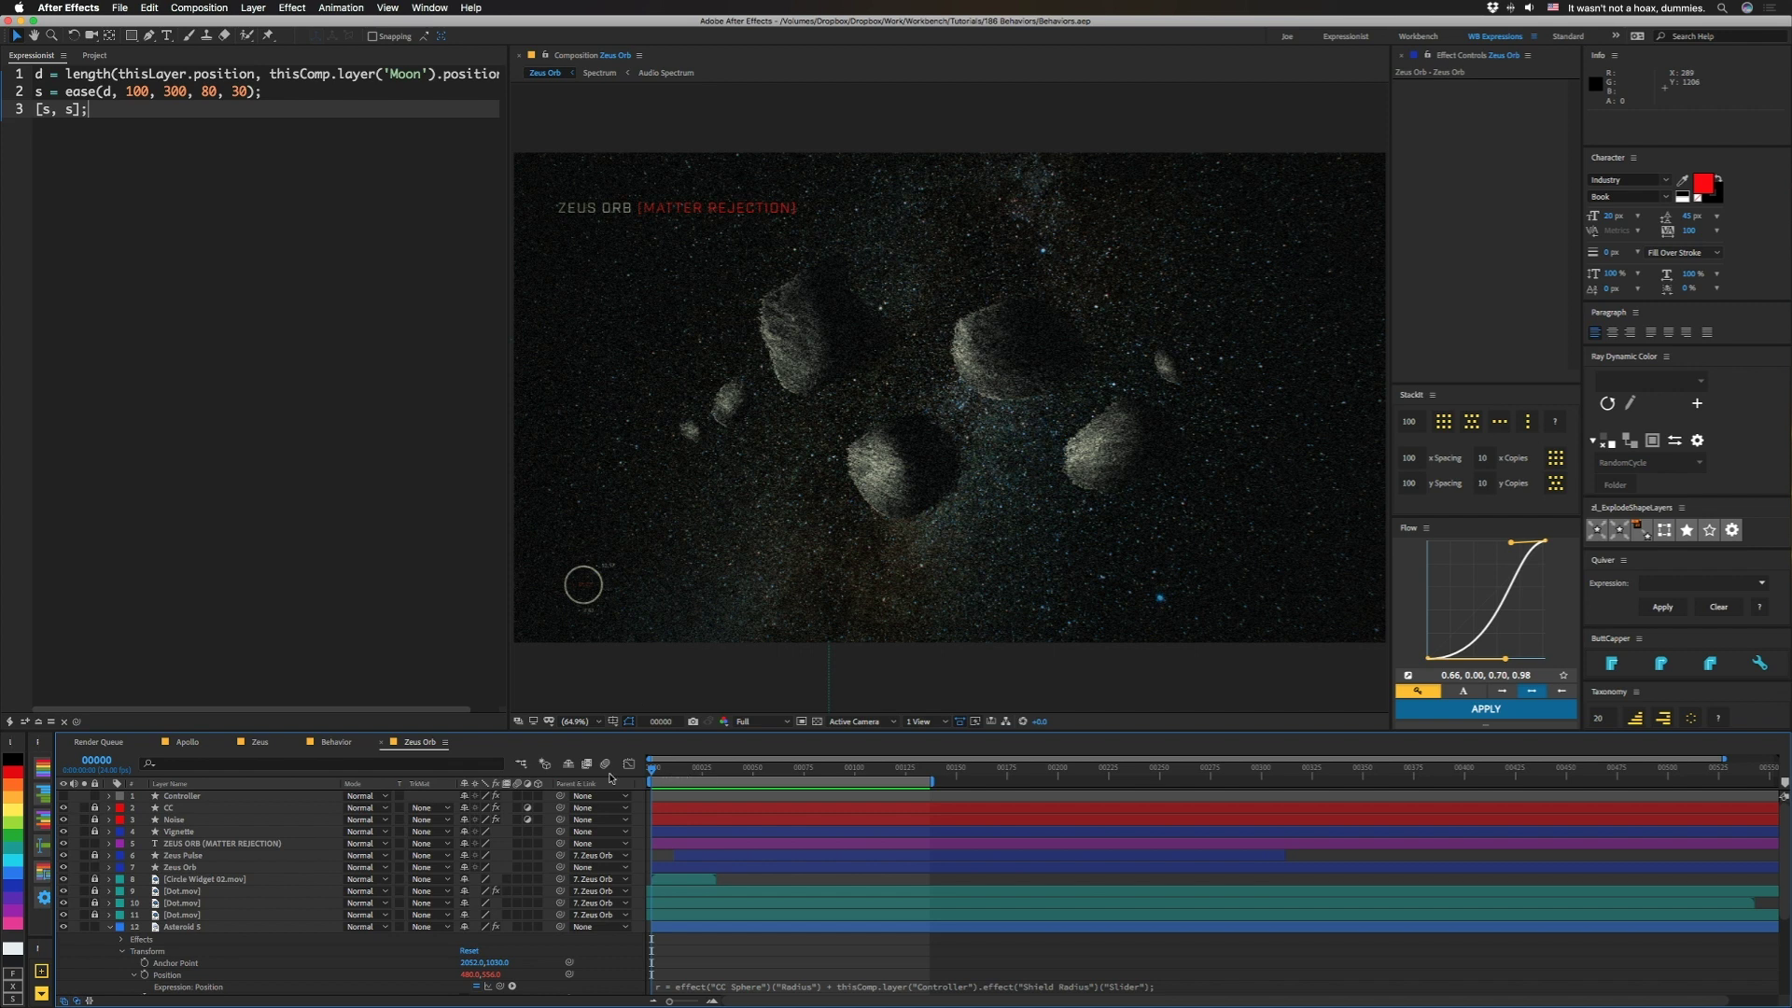
key(space)
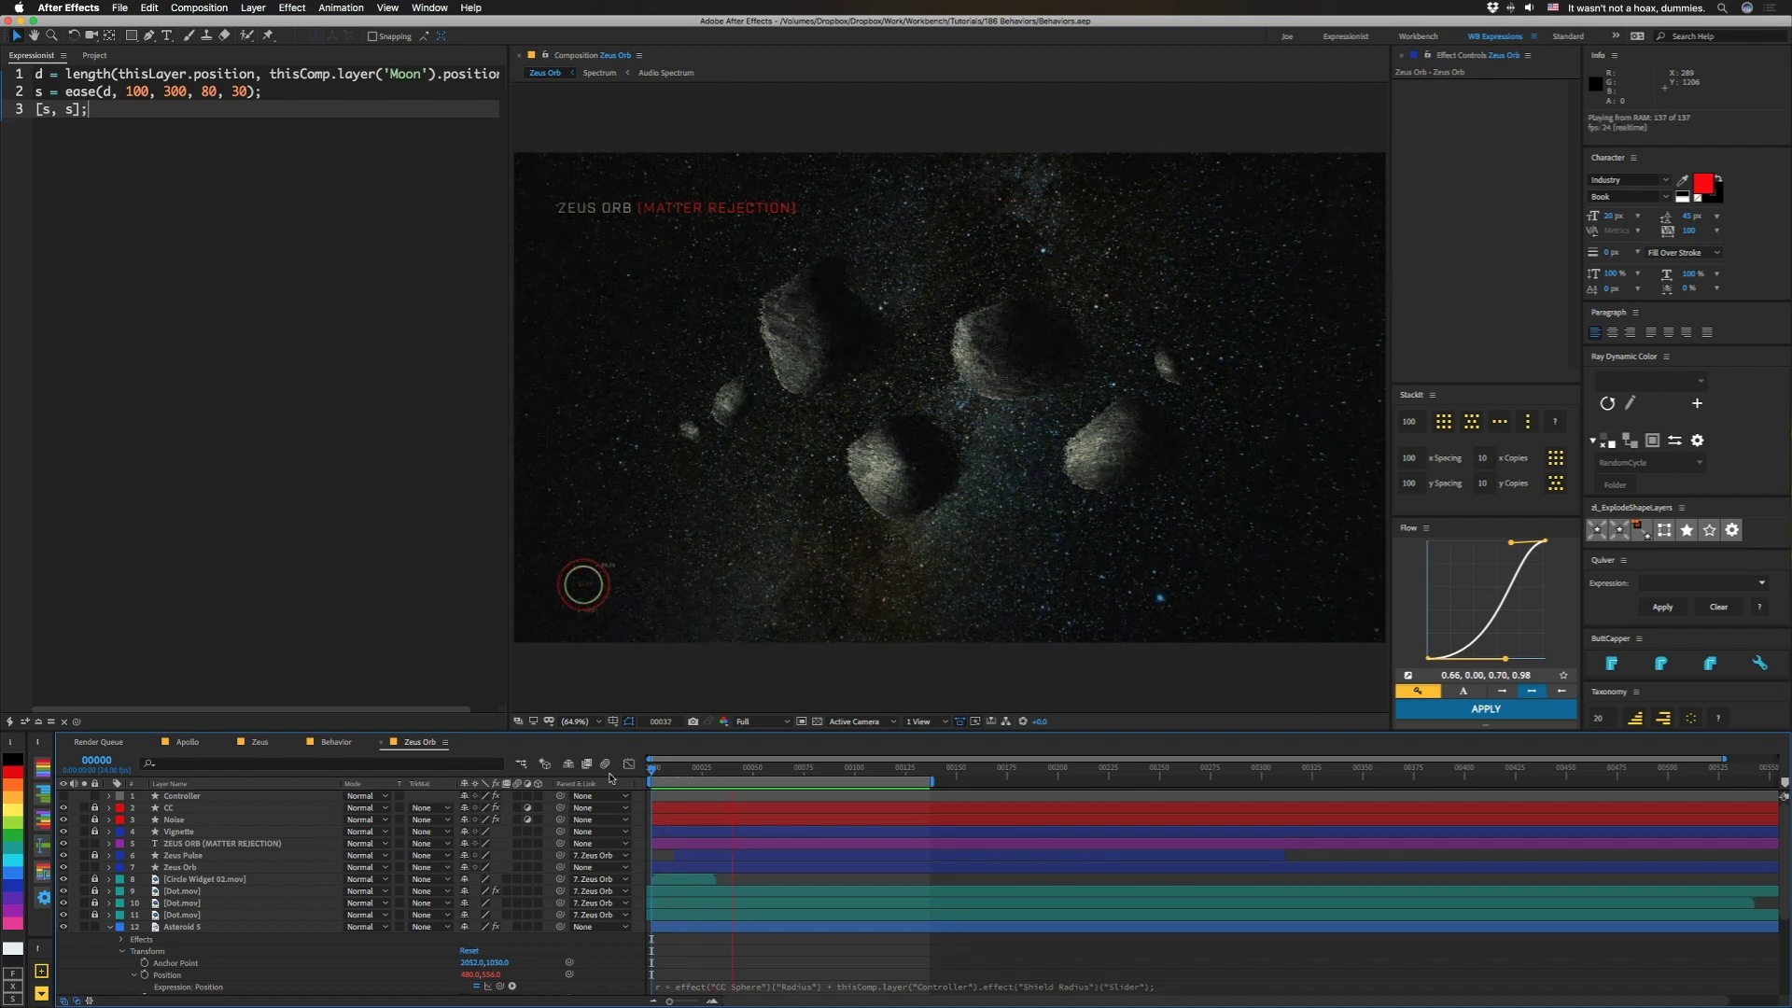
key(space)
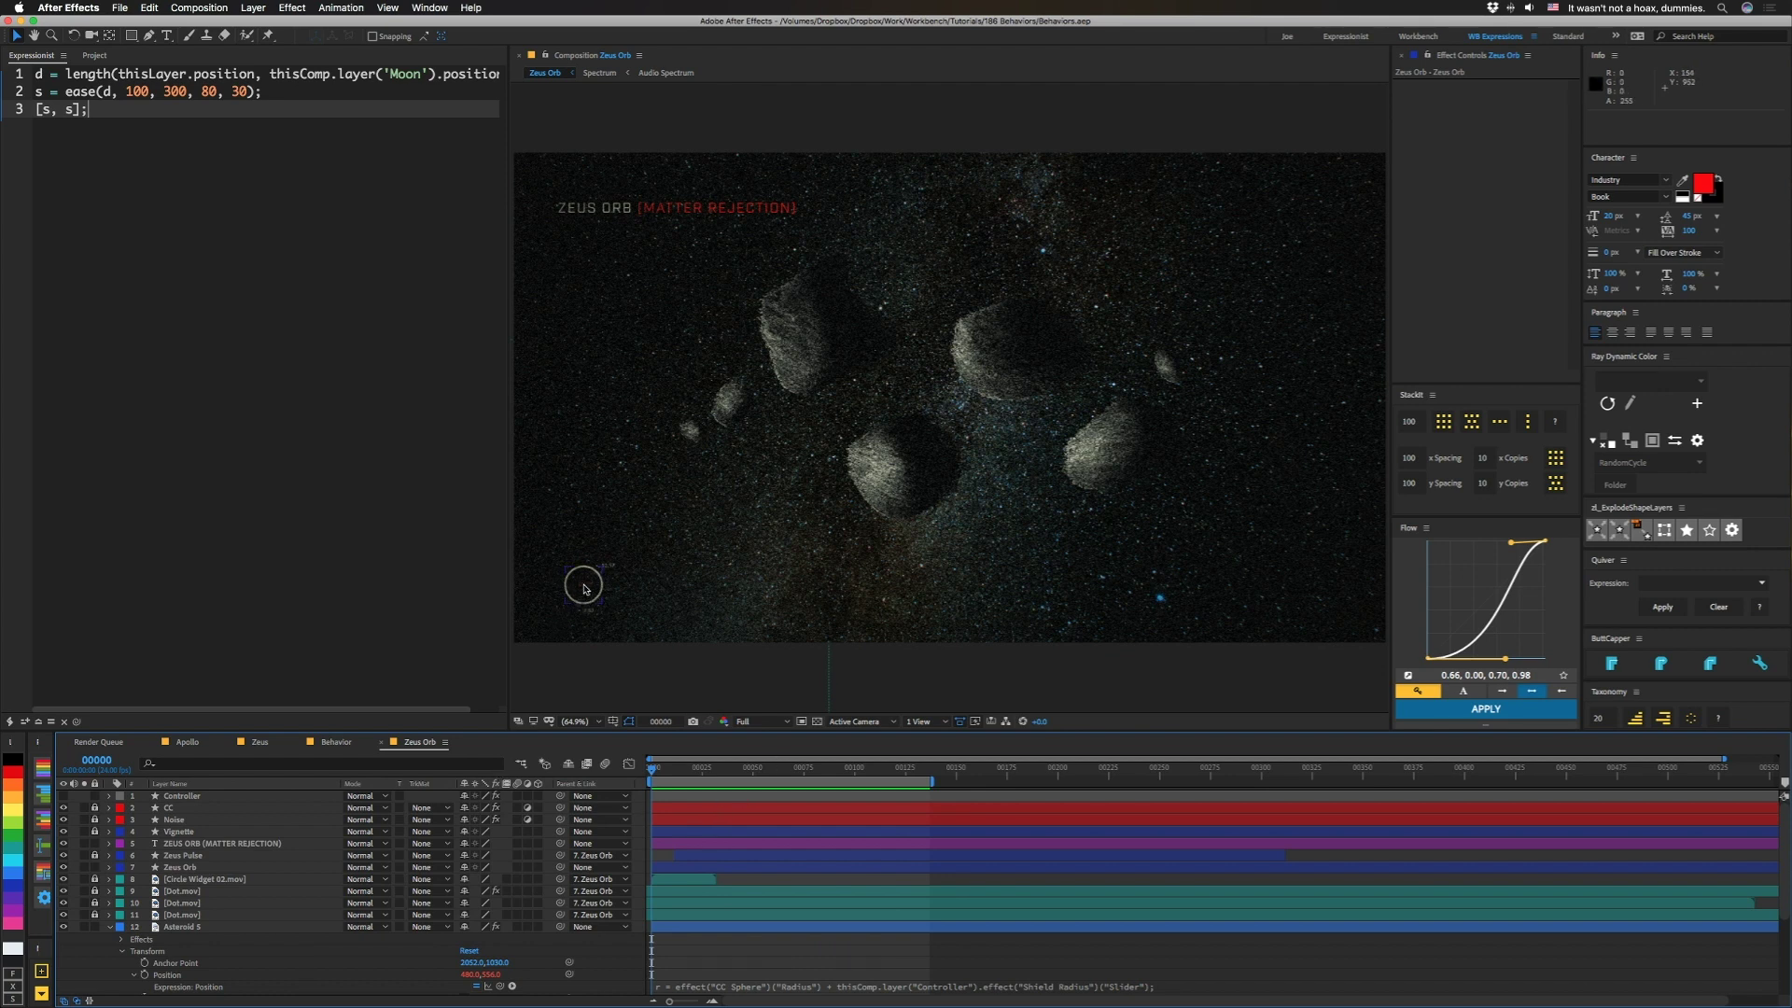
Move the Zeus Orb to the centre of the asteroids and go to frame 104
drag(584, 588, 919, 410)
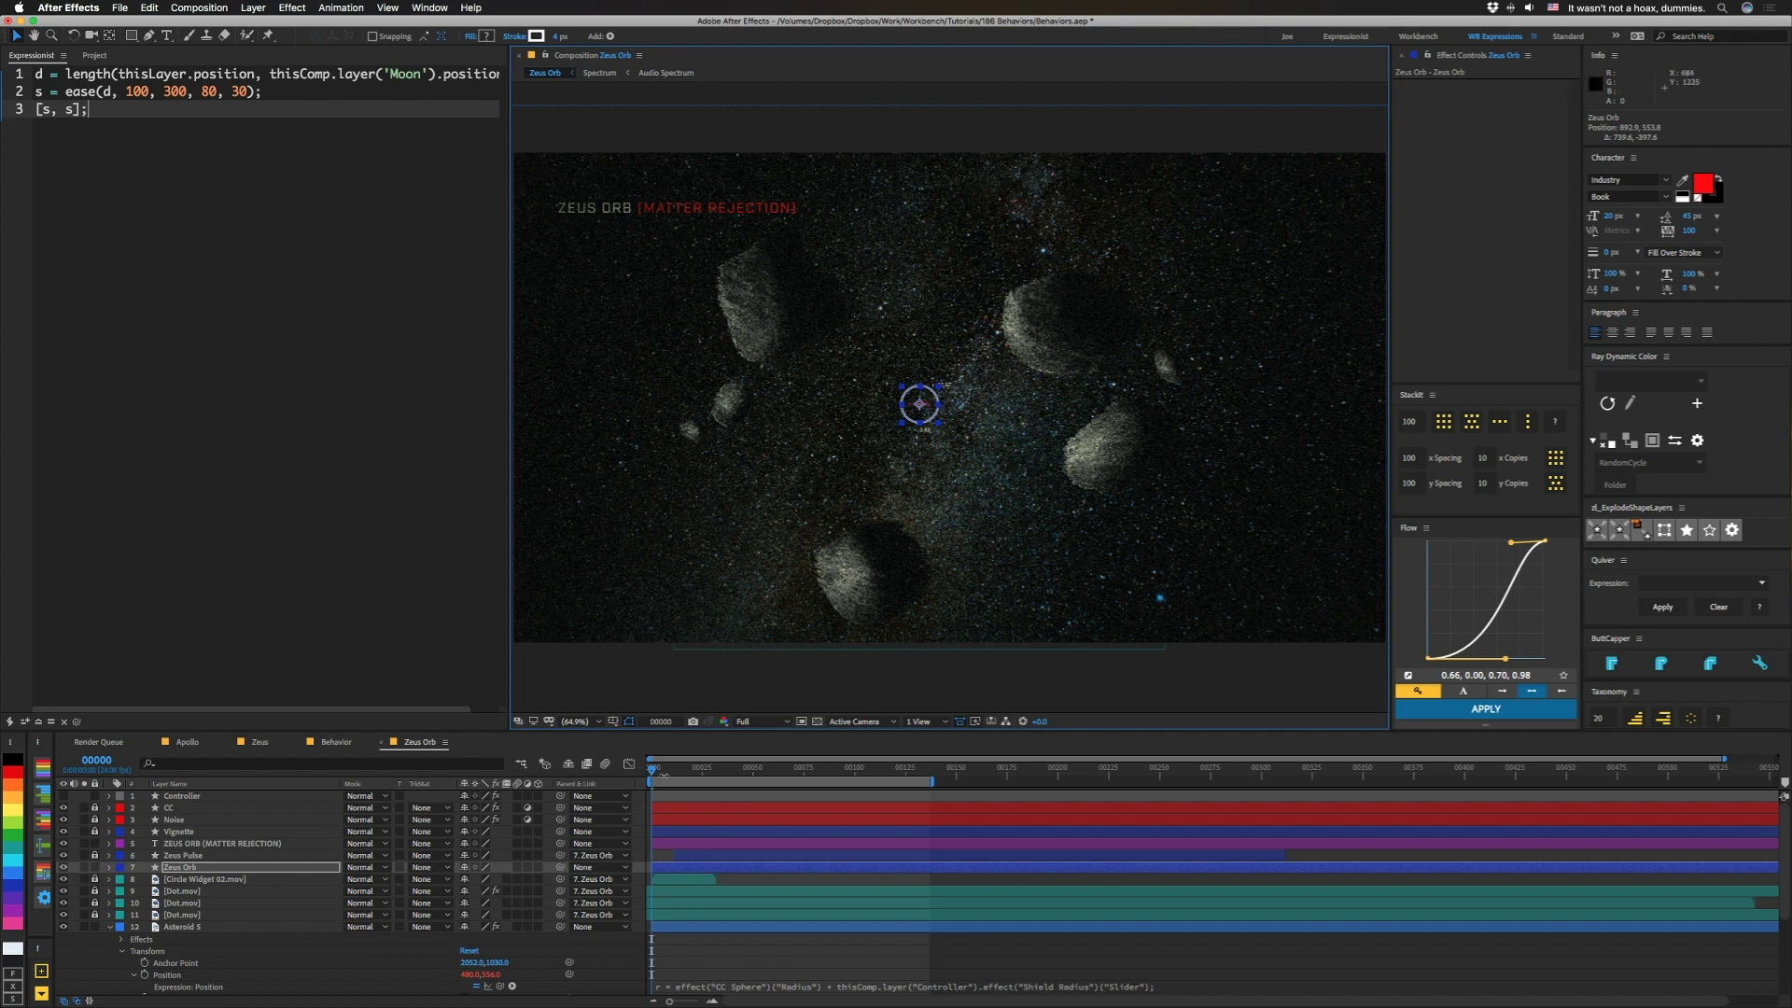
drag(652, 768, 753, 772)
key(space)
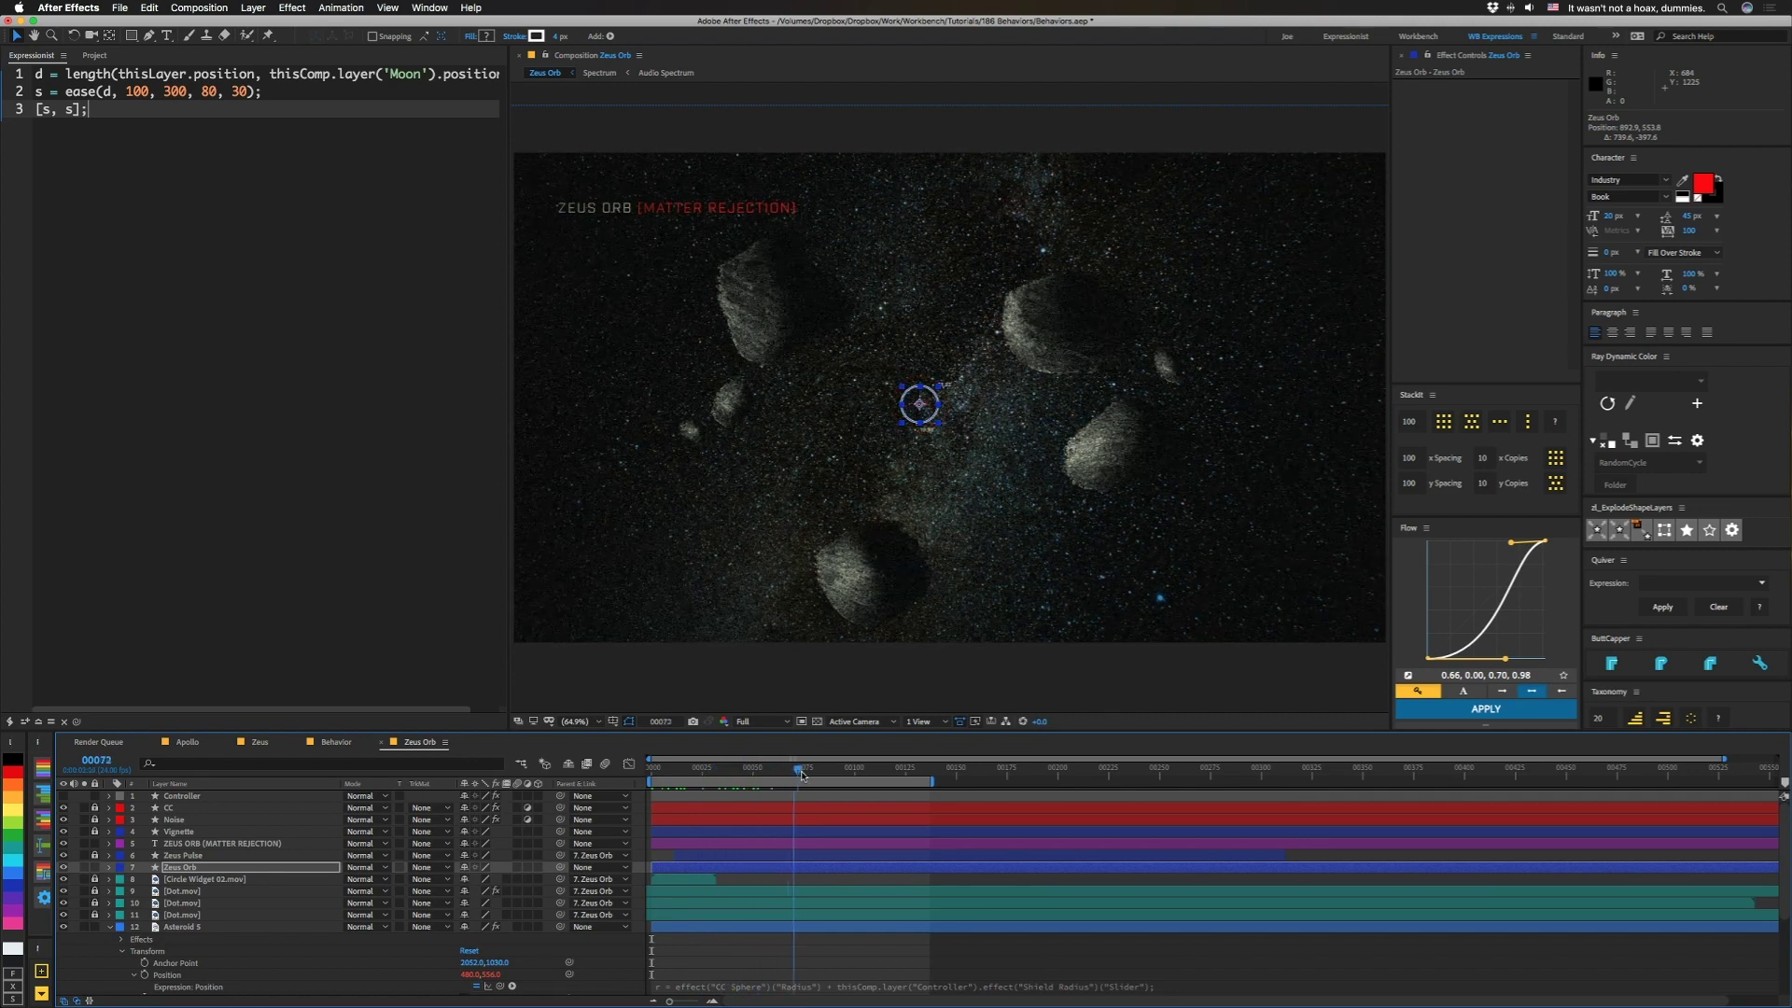
click(177, 796)
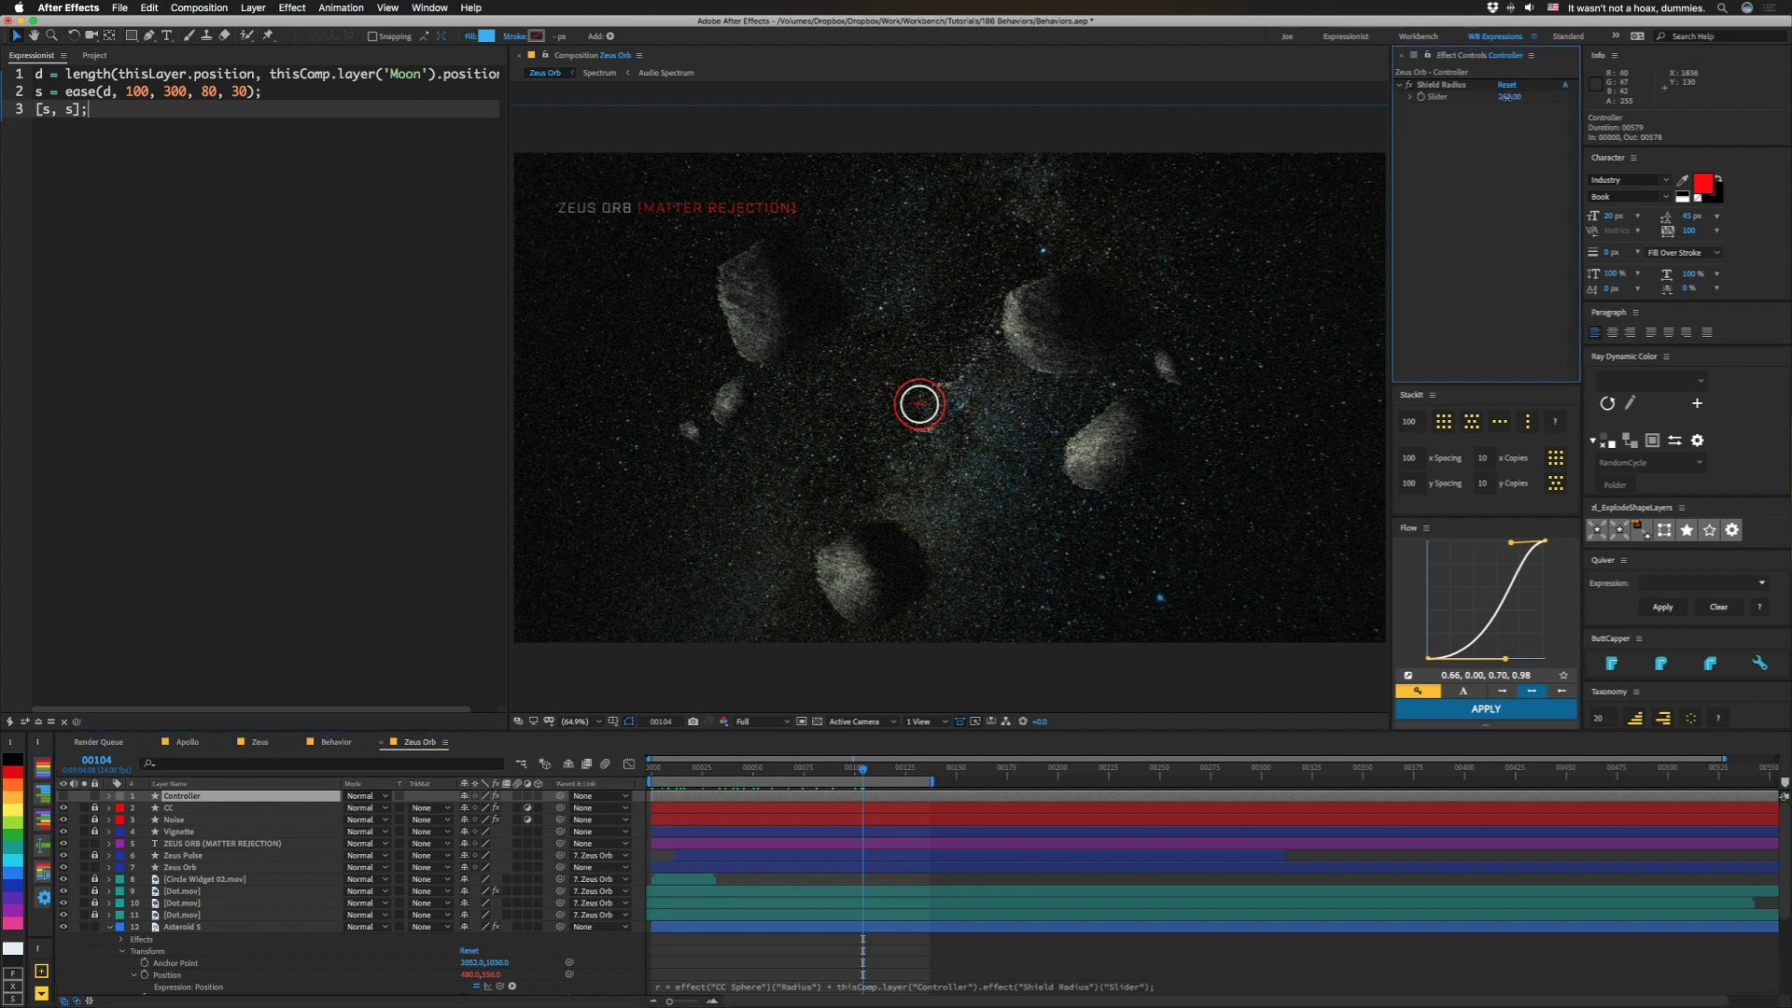
Test the Controller's Shield Radius slider, reset it to 250, and move the Zeus Orb lower-left
drag(1509, 97, 1736, 95)
drag(1494, 89, 1004, 290)
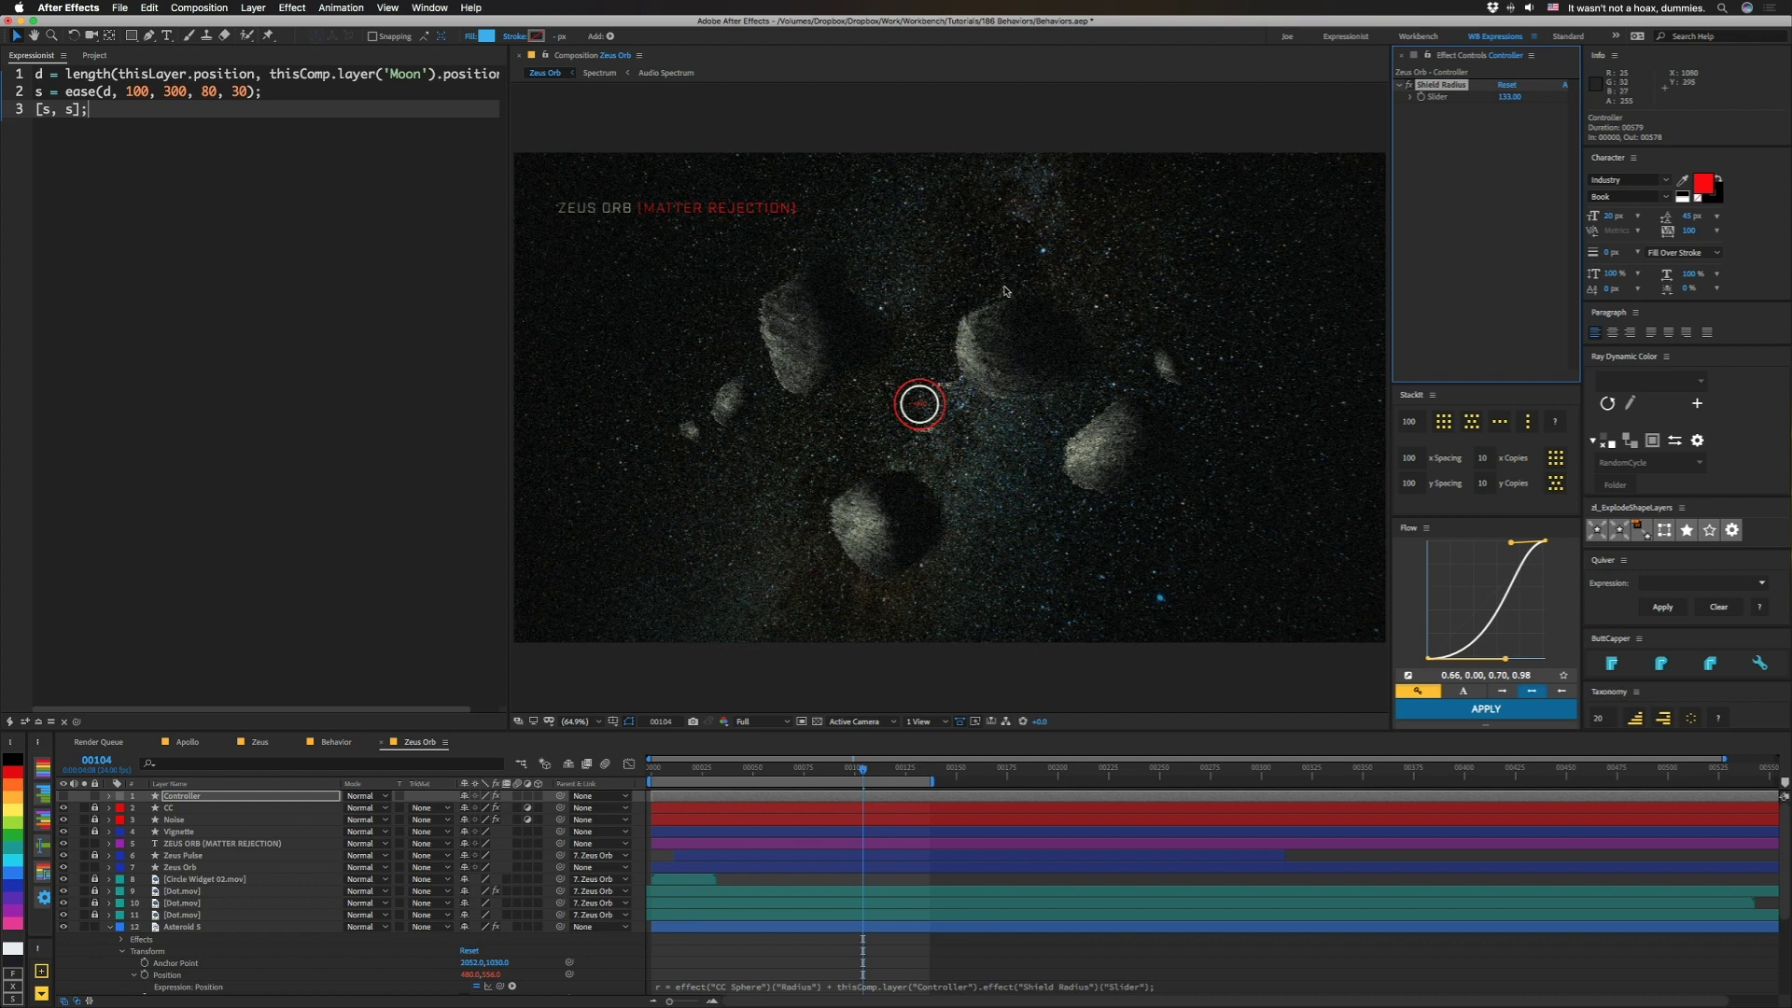
drag(1004, 290, 1034, 536)
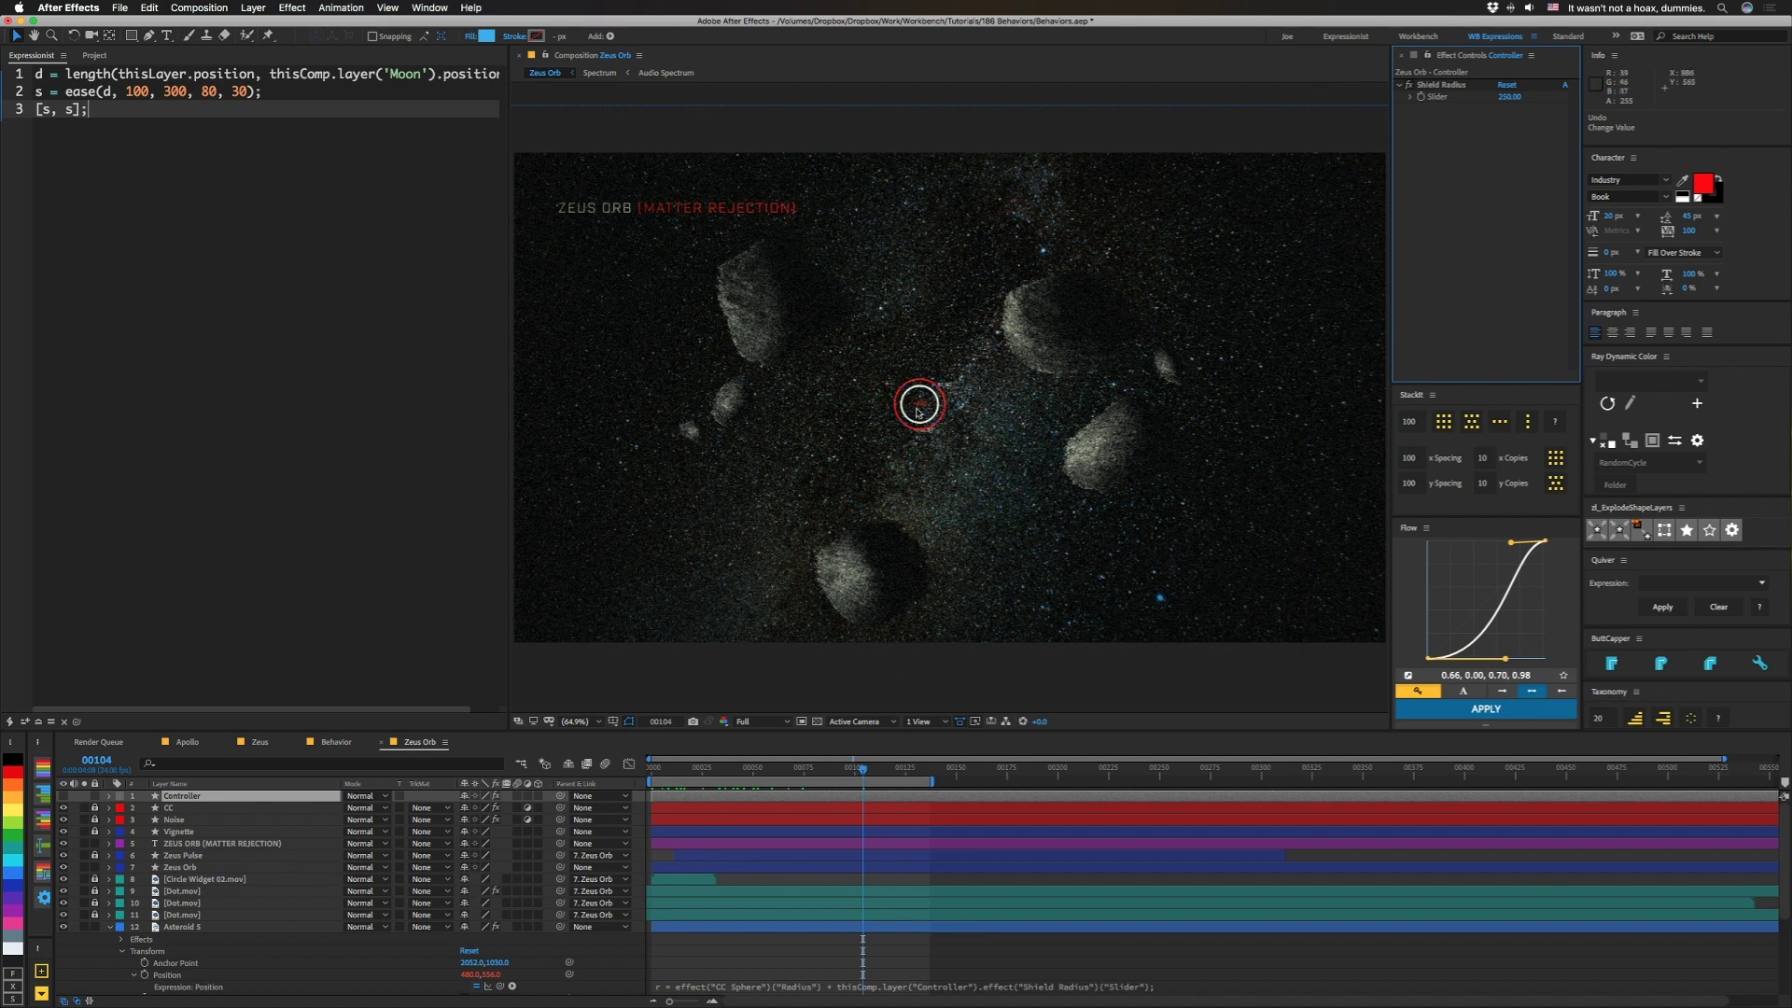
drag(869, 430, 619, 515)
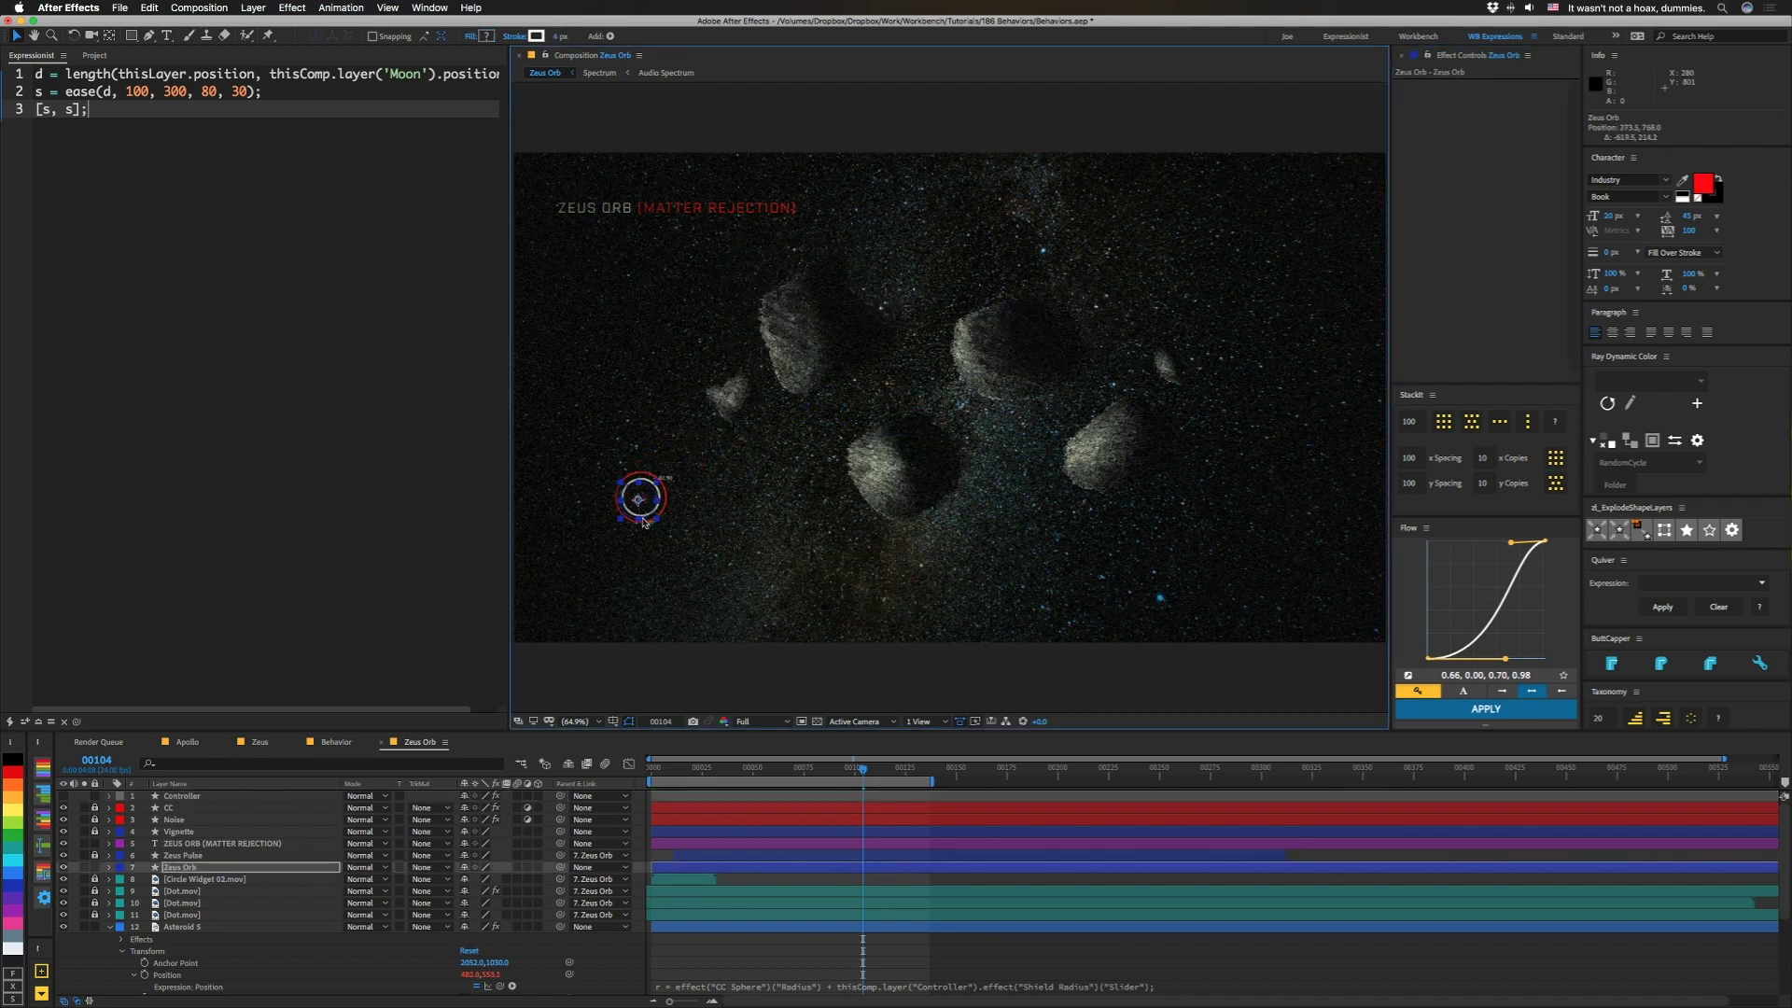
click(180, 926)
scroll(201, 964, down, 1)
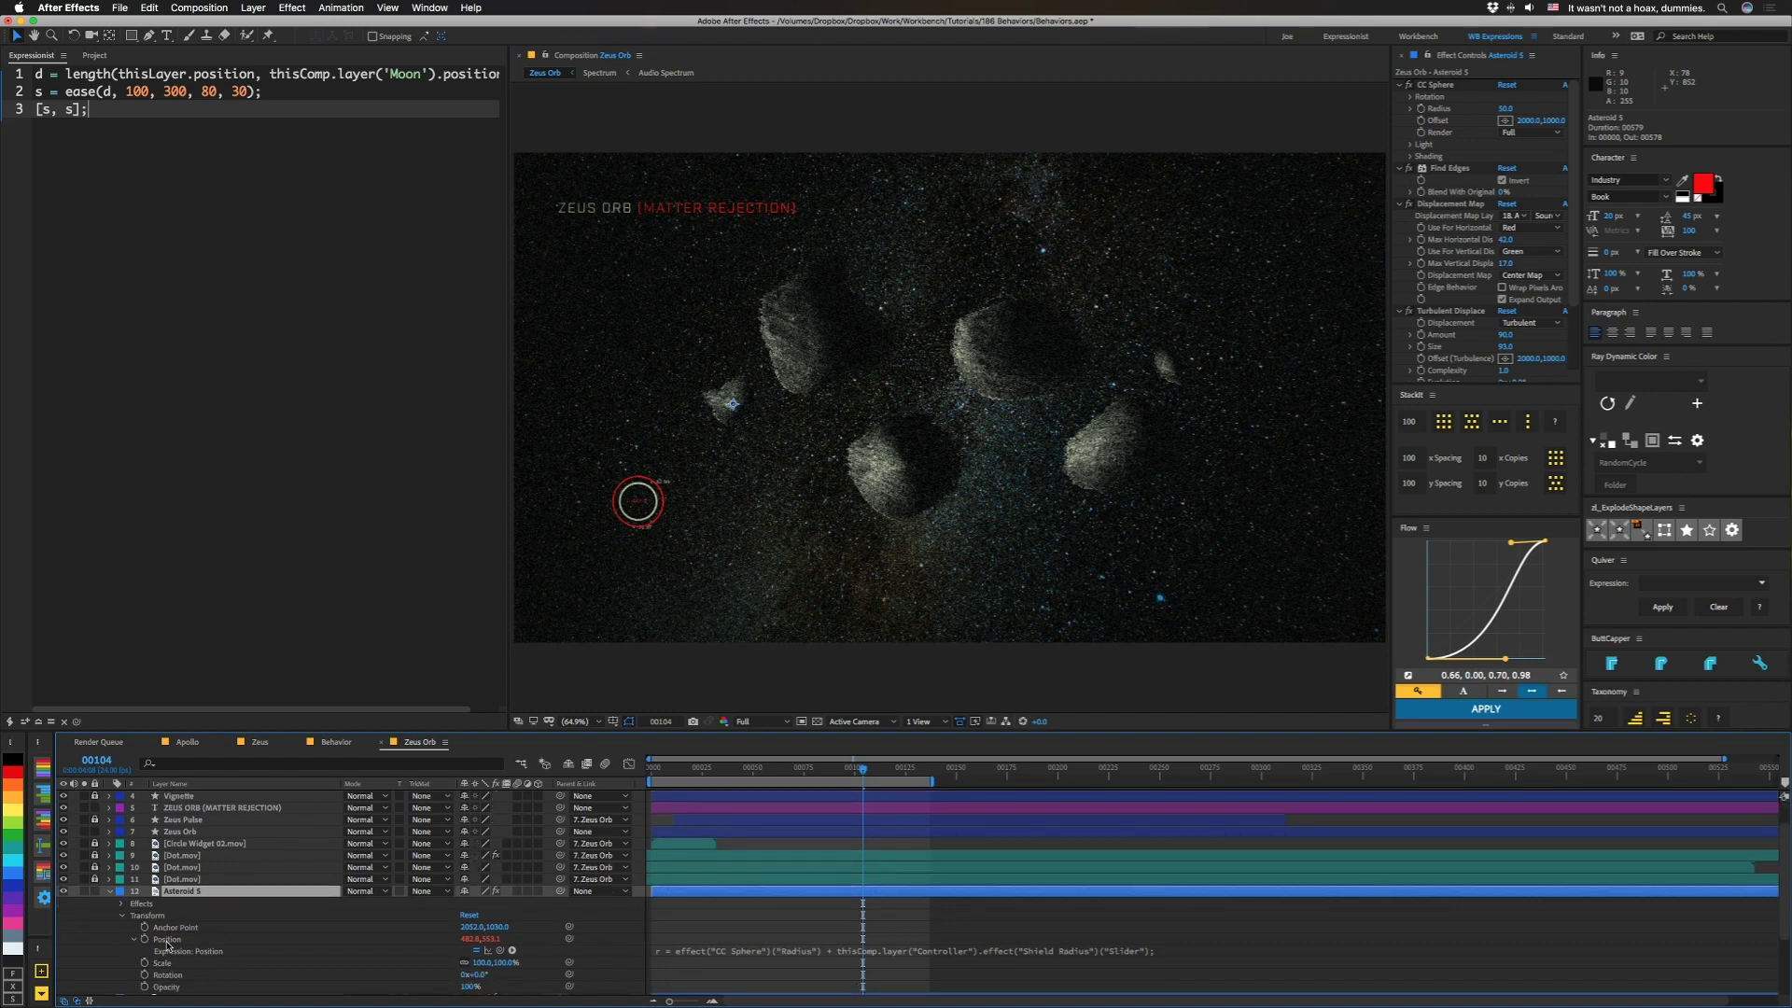
click(168, 939)
click(40, 723)
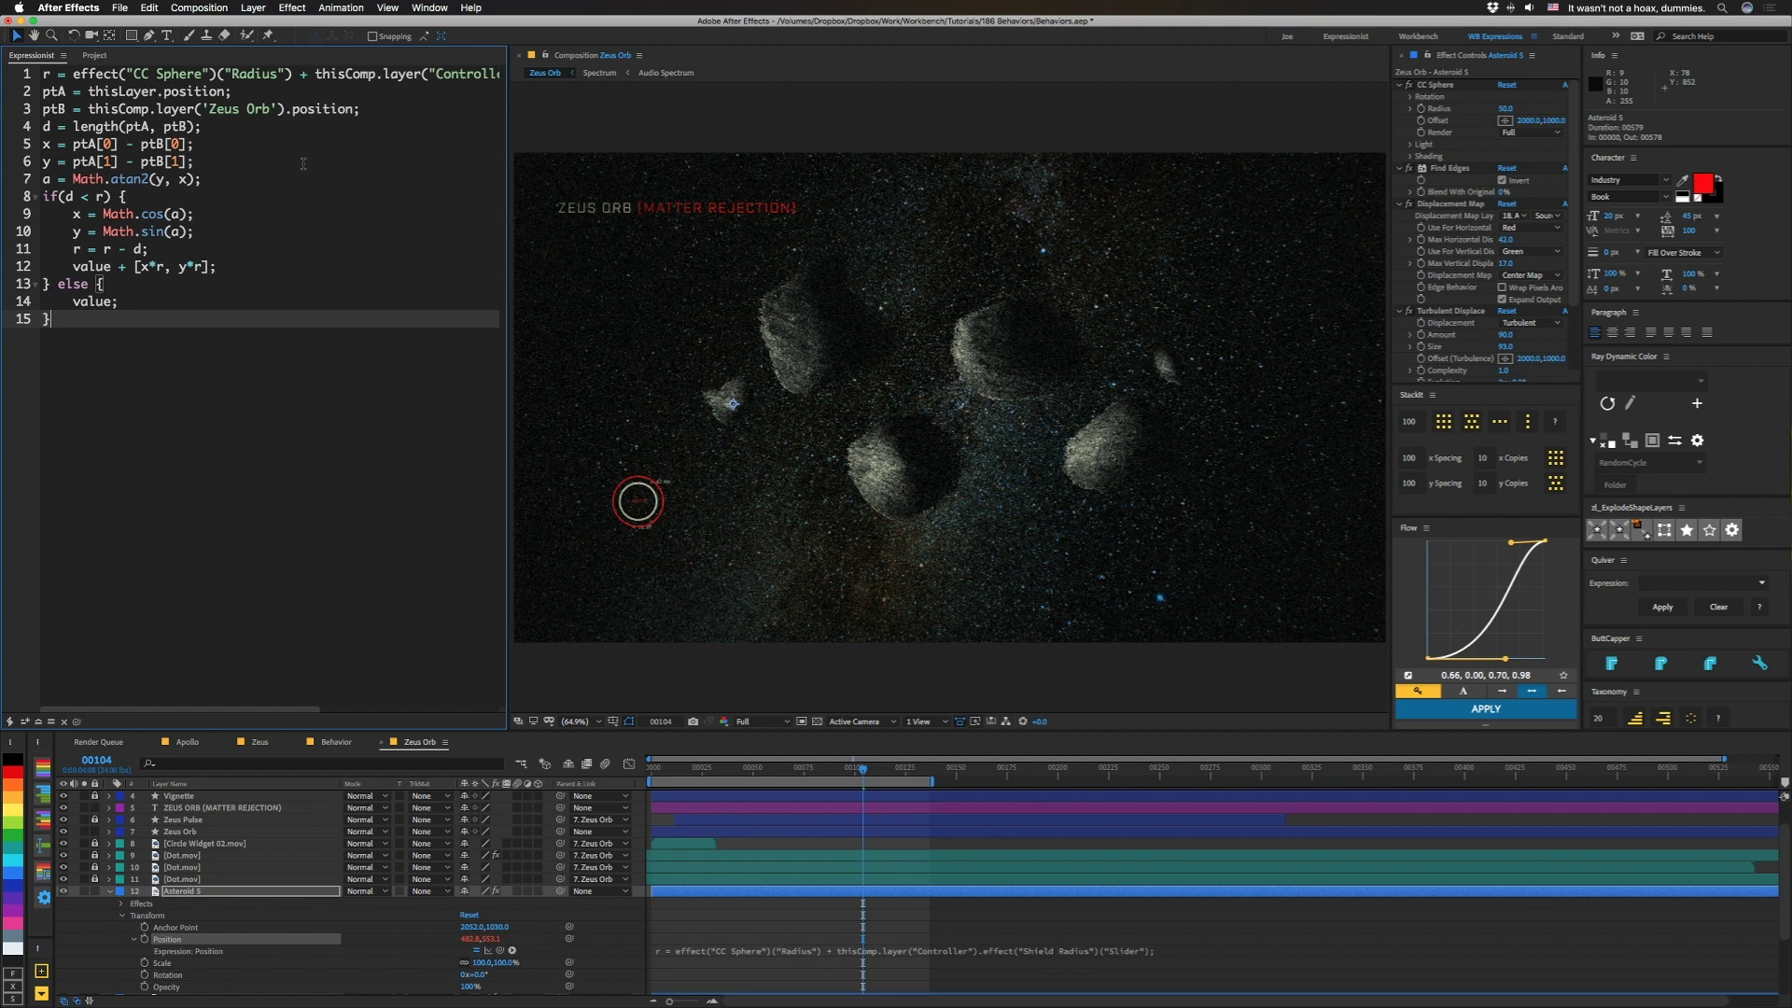
click(58, 73)
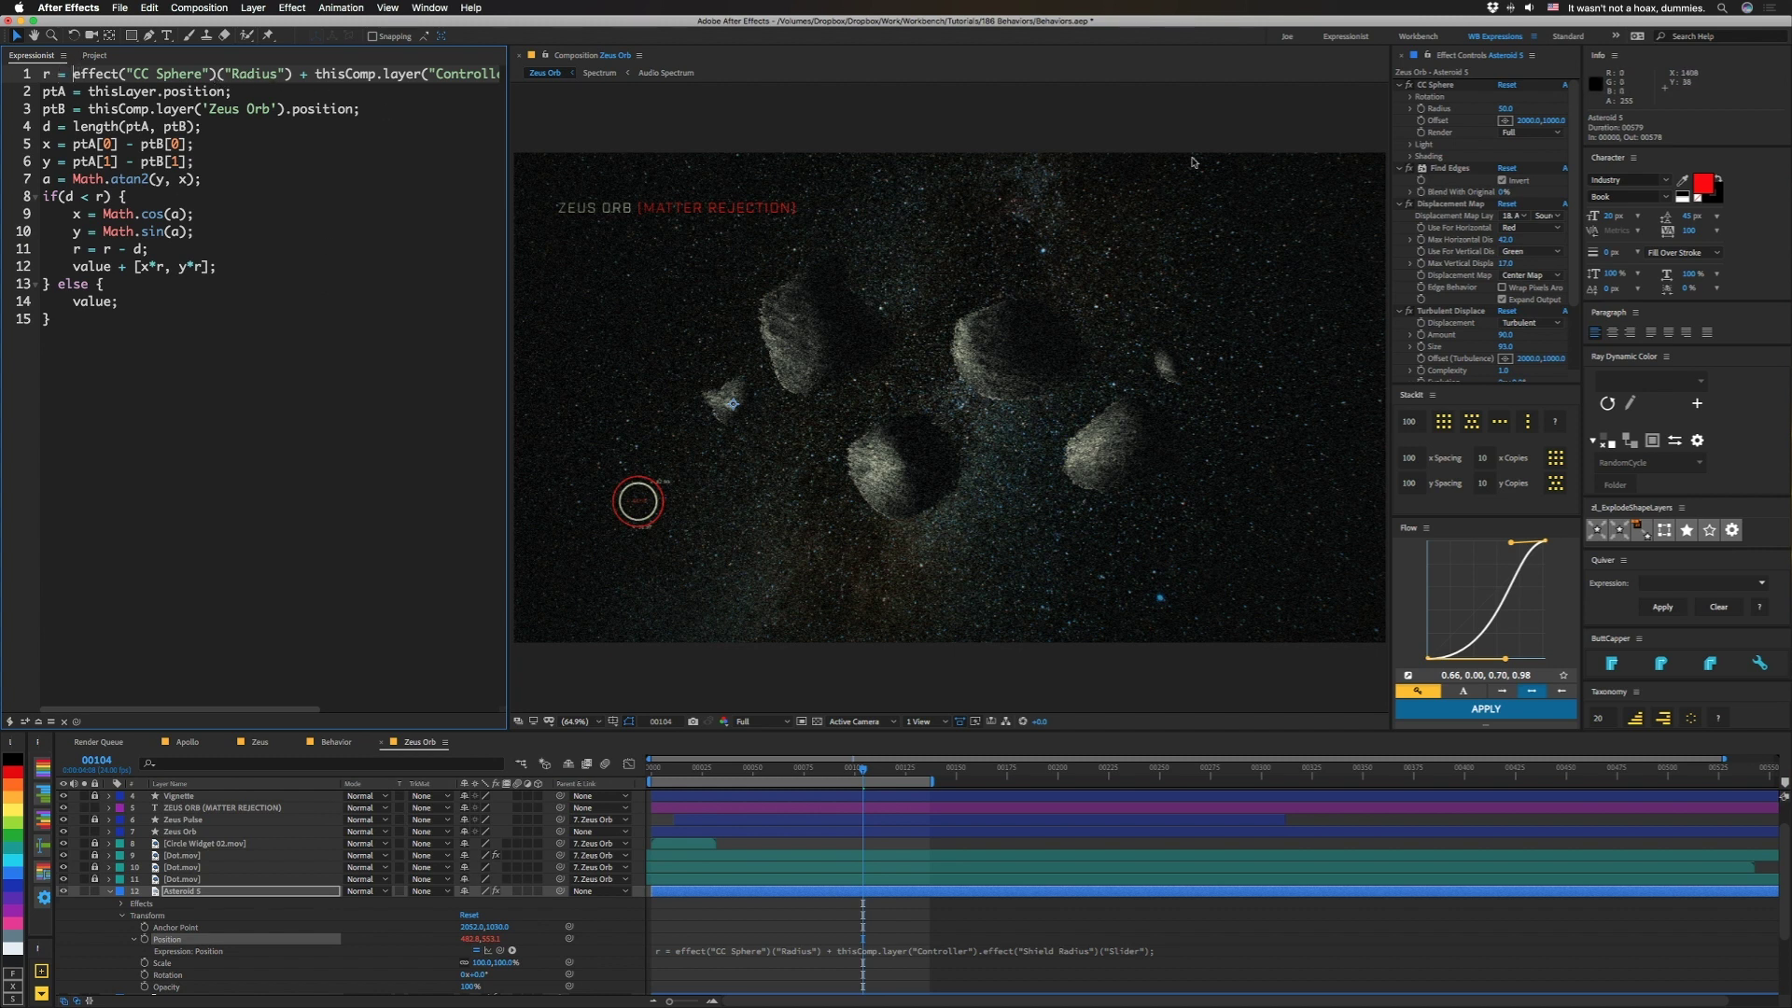
scroll(425, 83, right, 5)
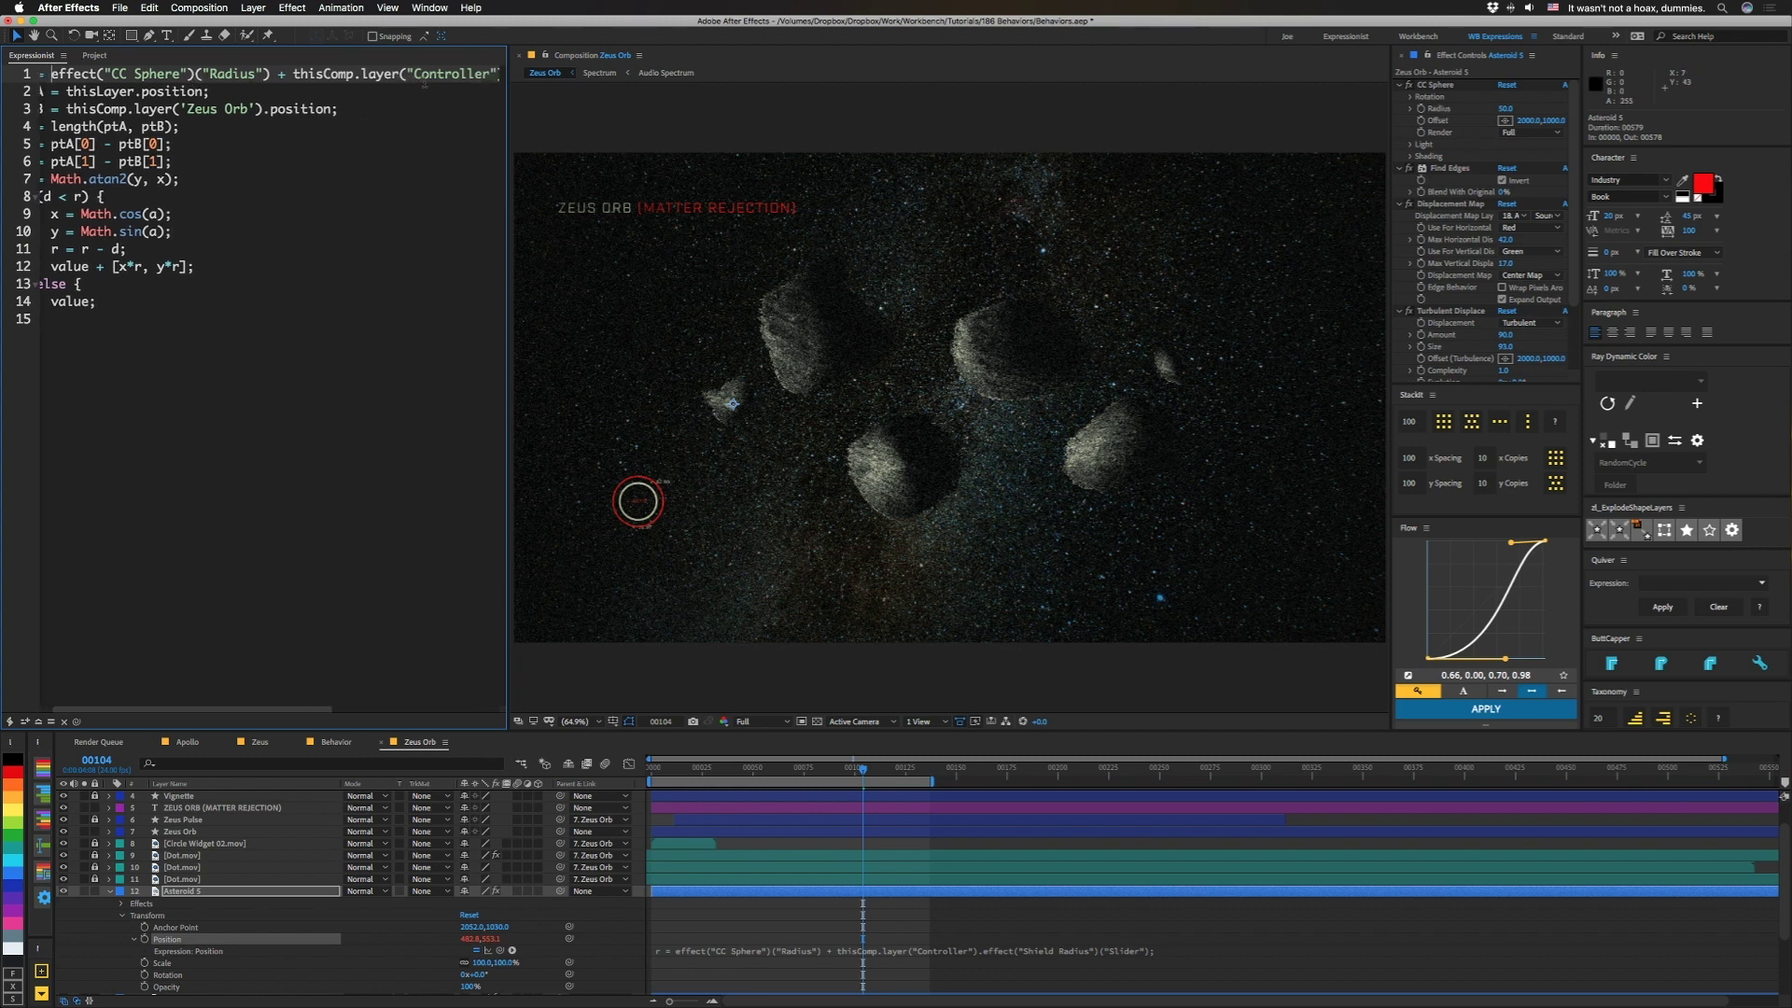
scroll(290, 78, left, 5)
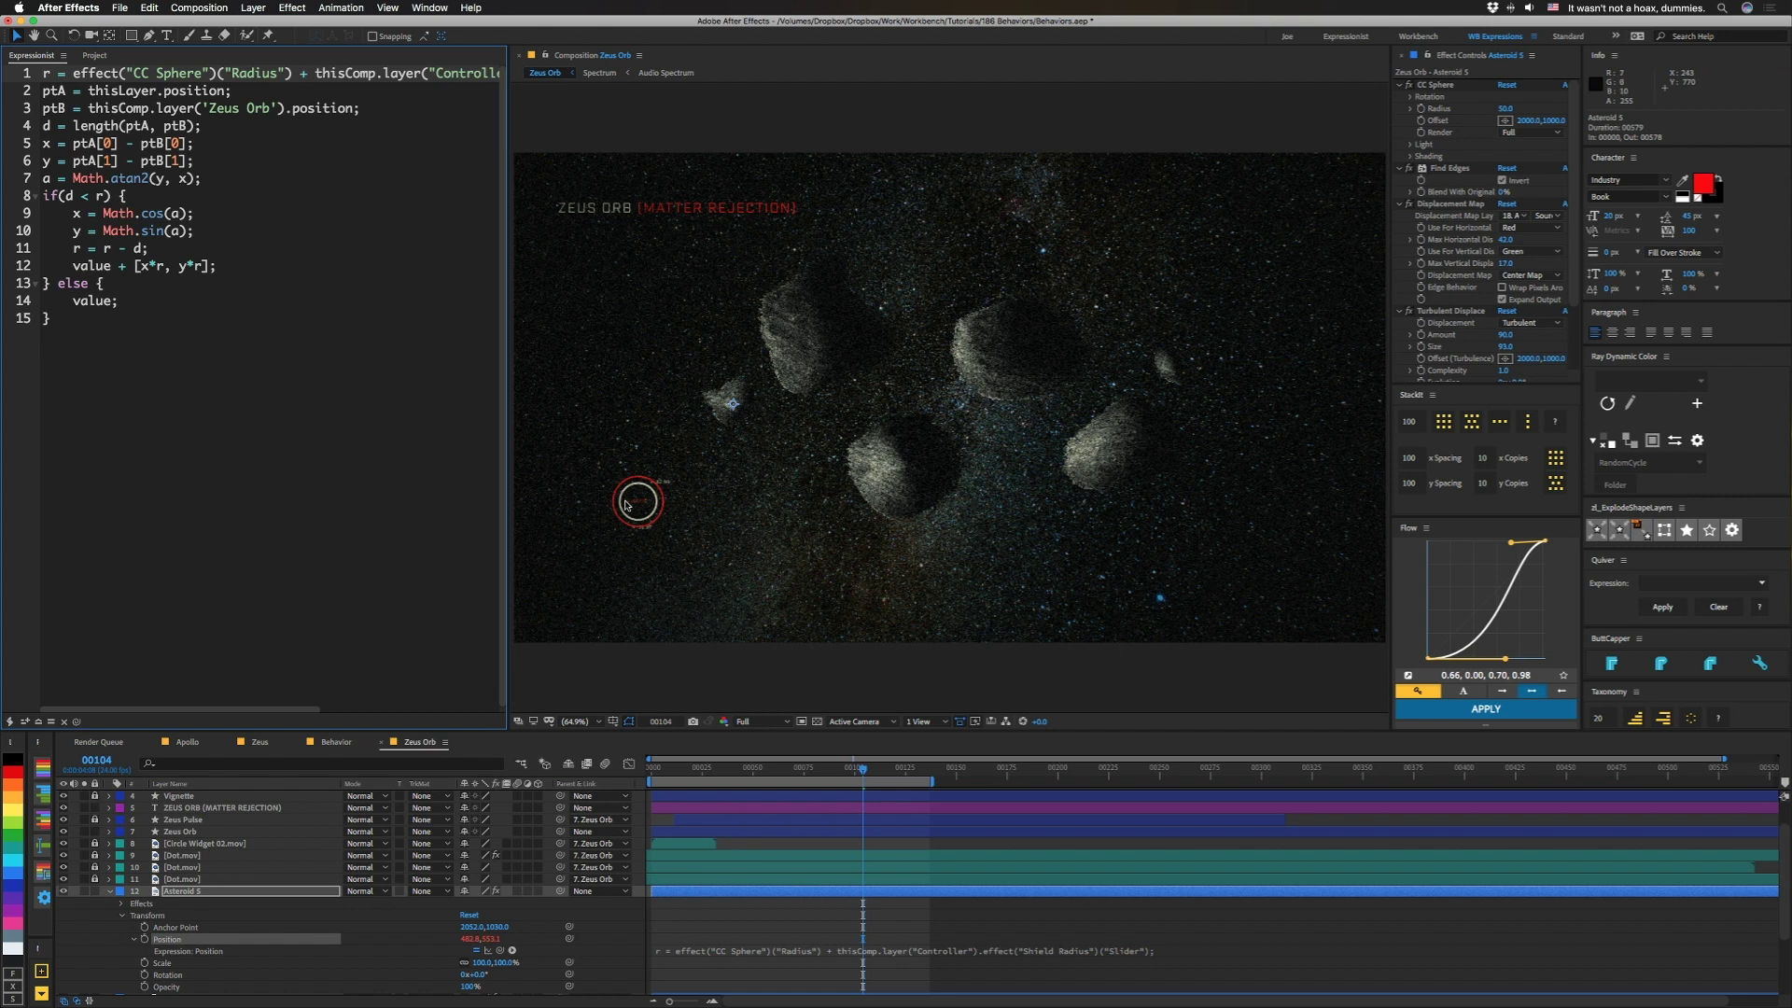
Change line 11 of Asteroid 5's Position expression from 'r = r - d;' to 'r = r' and apply it
click(688, 952)
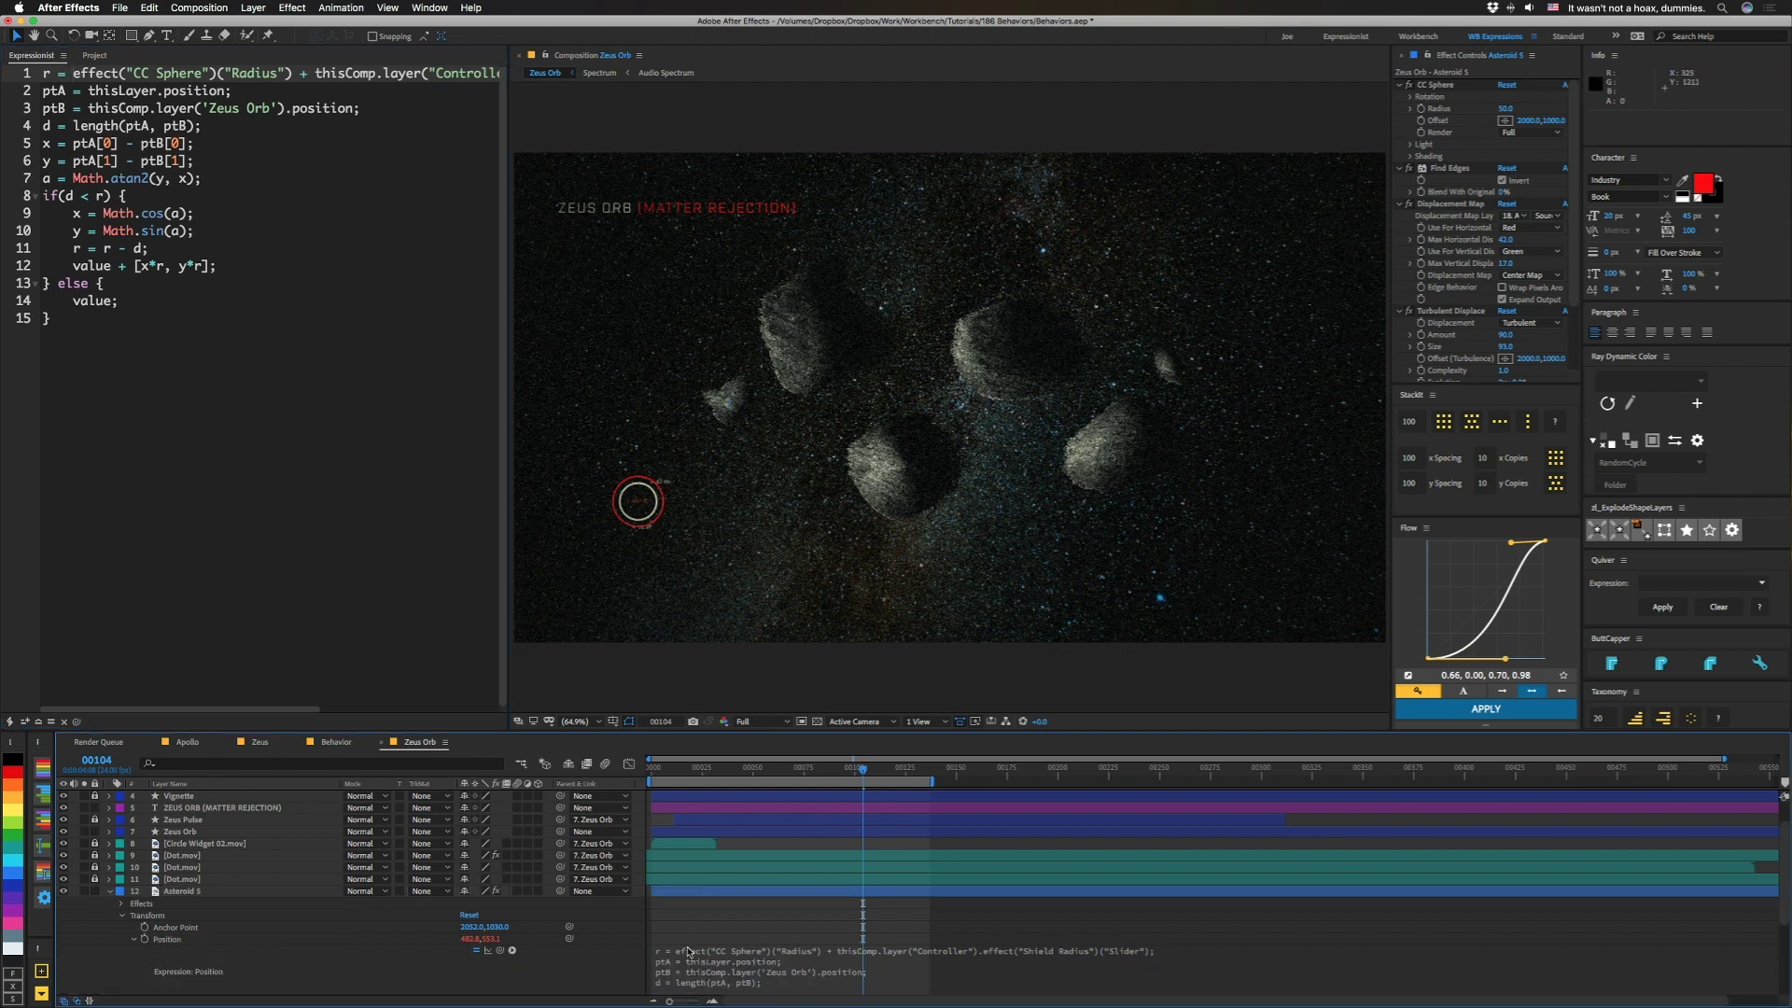
key(super+a)
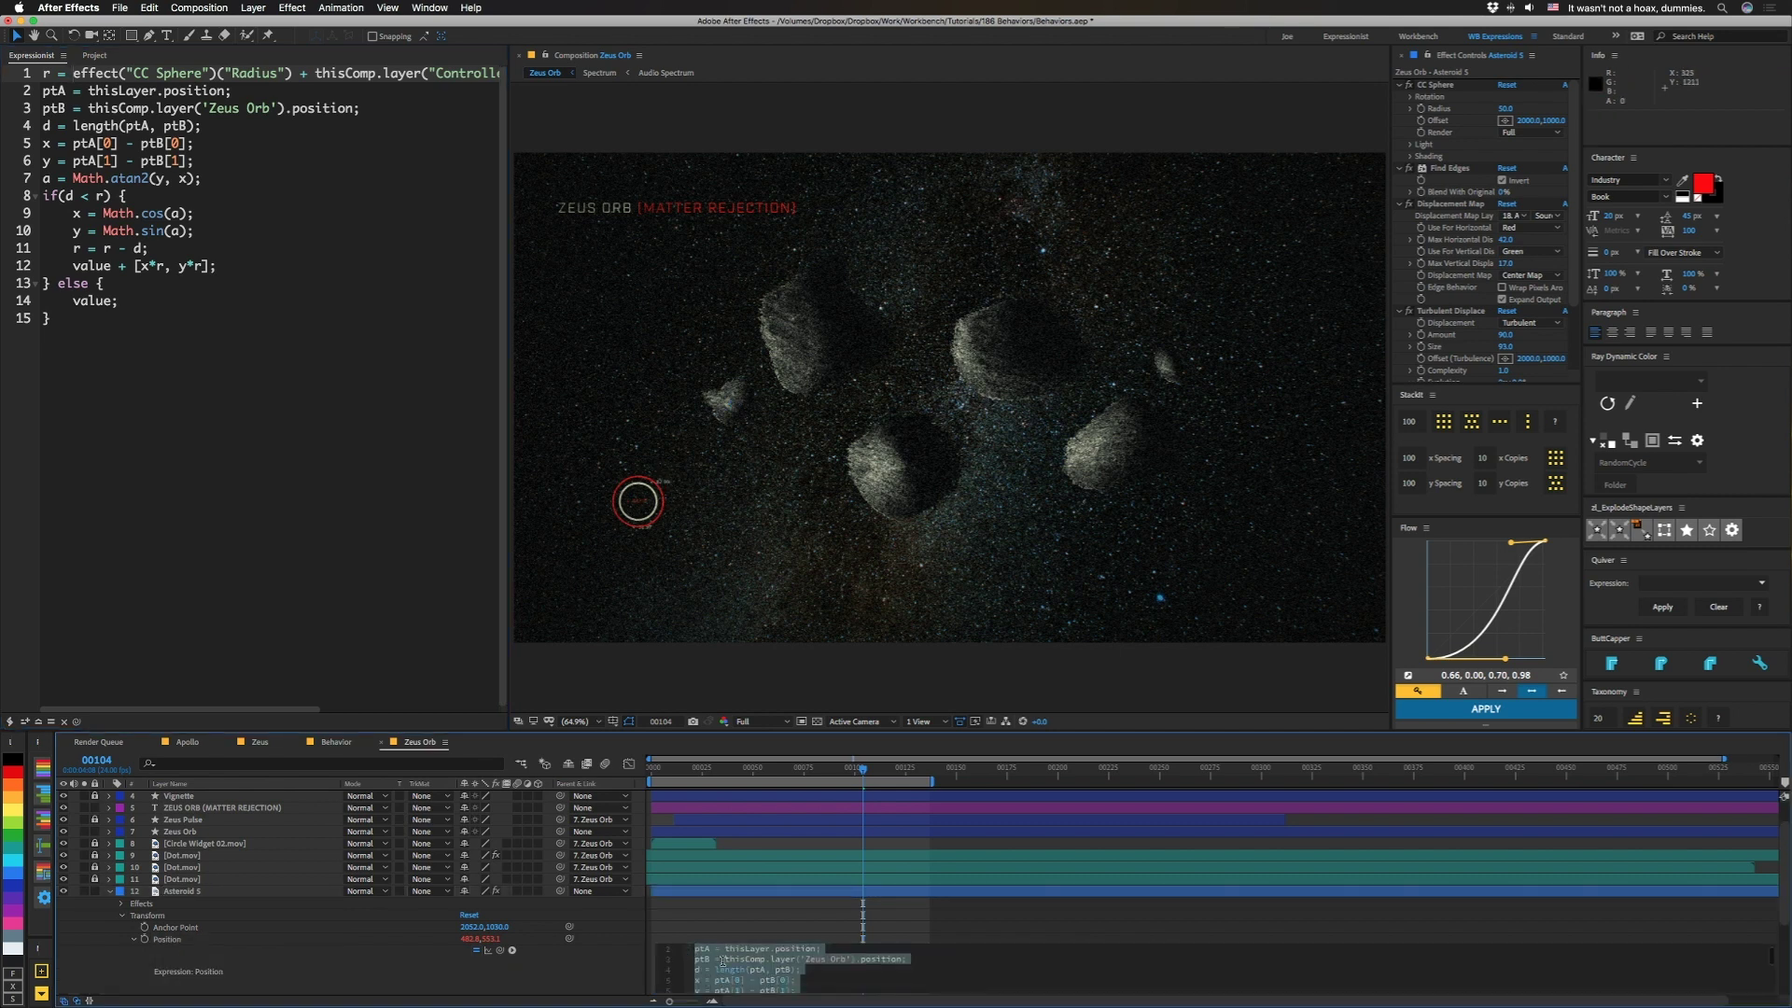
scroll(723, 961, down, 1)
scroll(744, 972, down, 1)
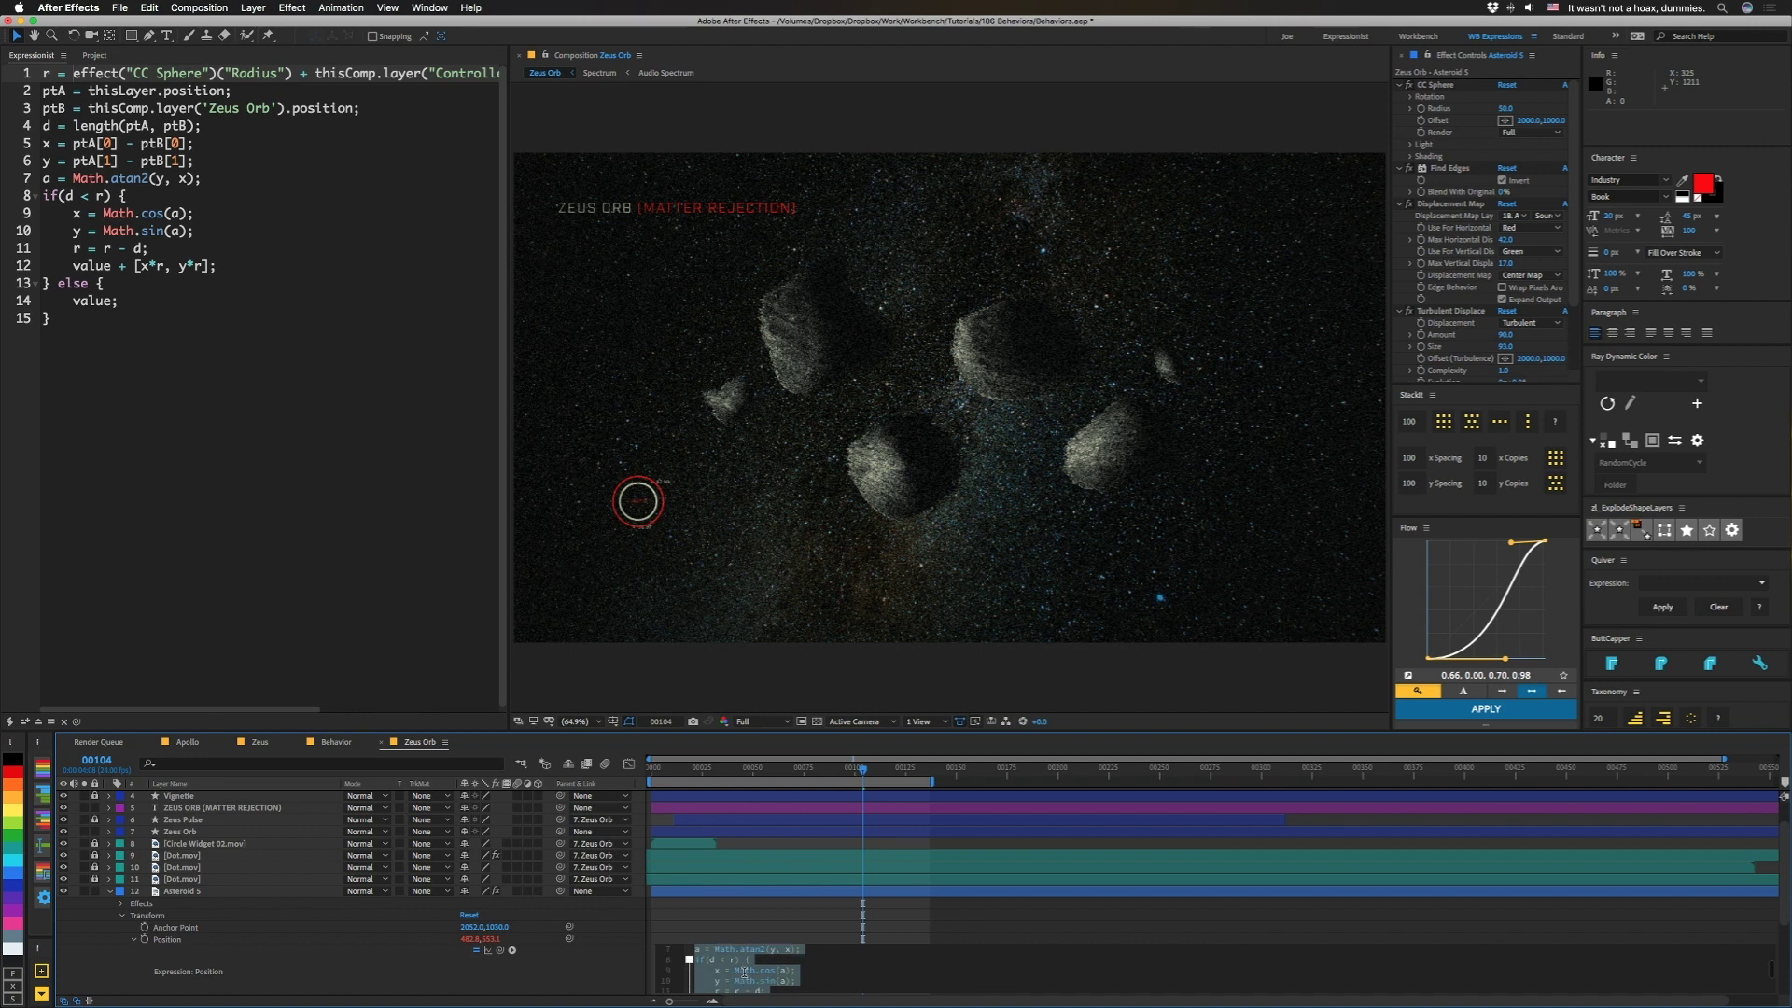
click(835, 982)
scroll(835, 985, down, 1)
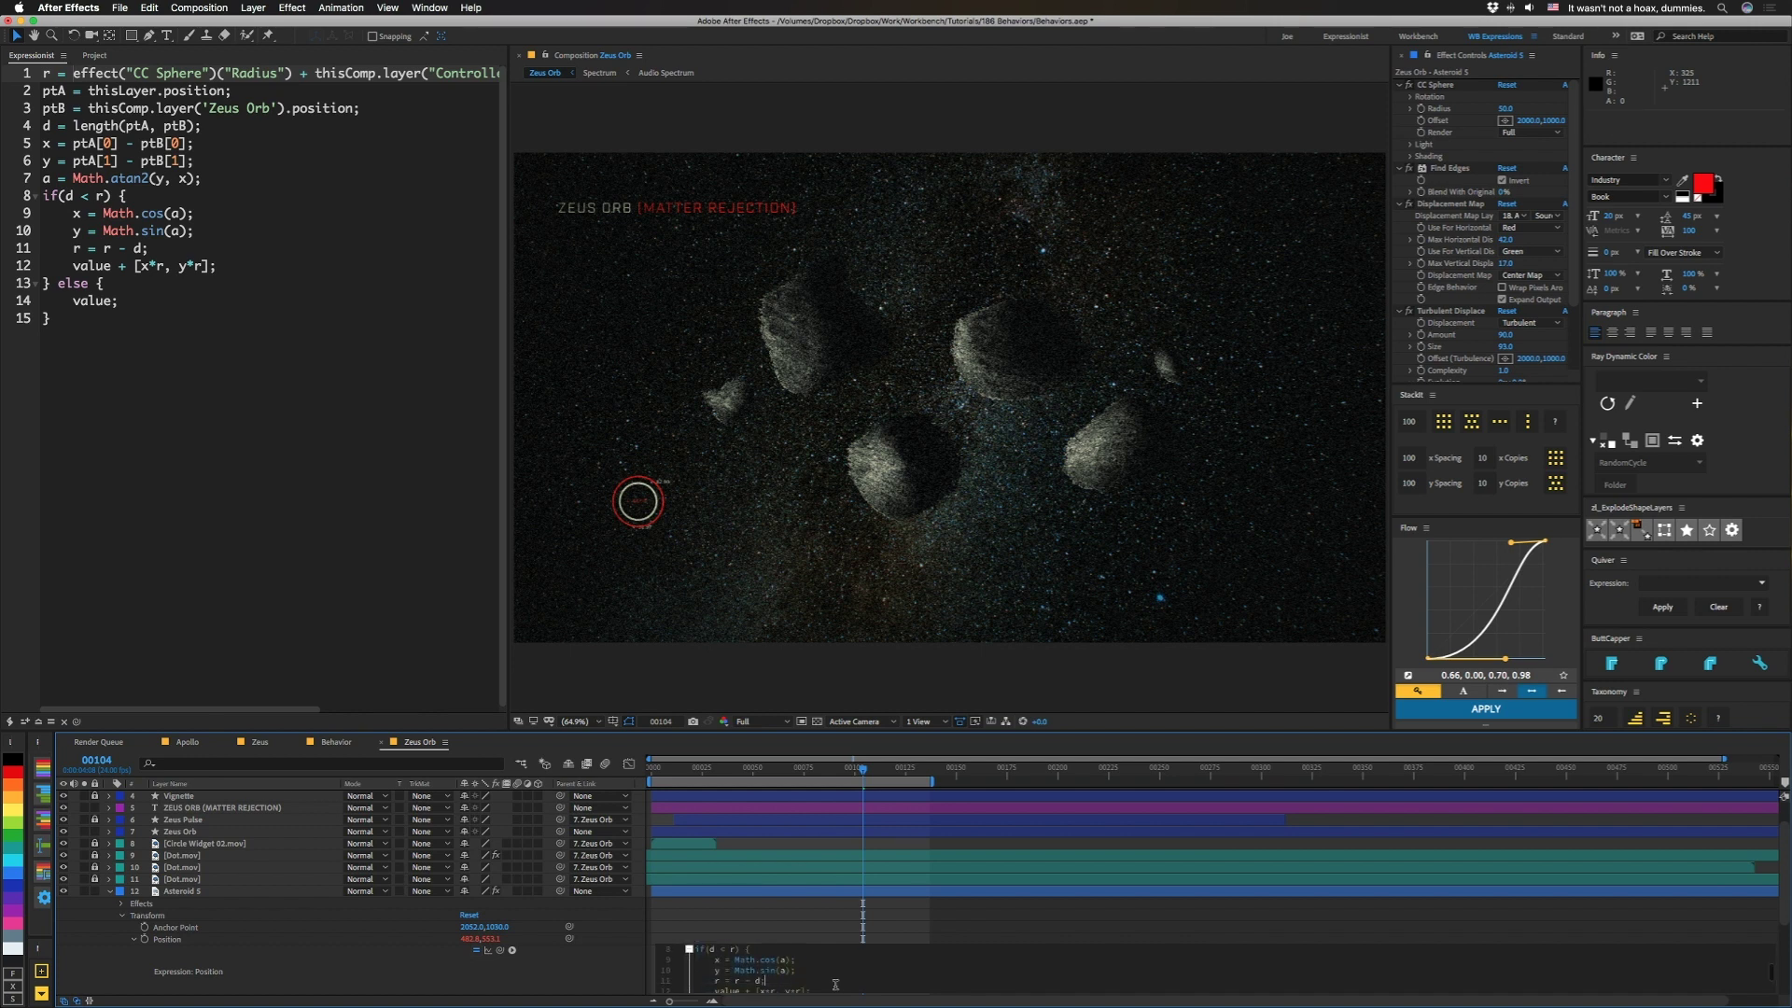
key(BackSpace)
key(BackSpace)
key(BackSpace)
key(BackSpace)
key(Escape)
key(KP_Enter)
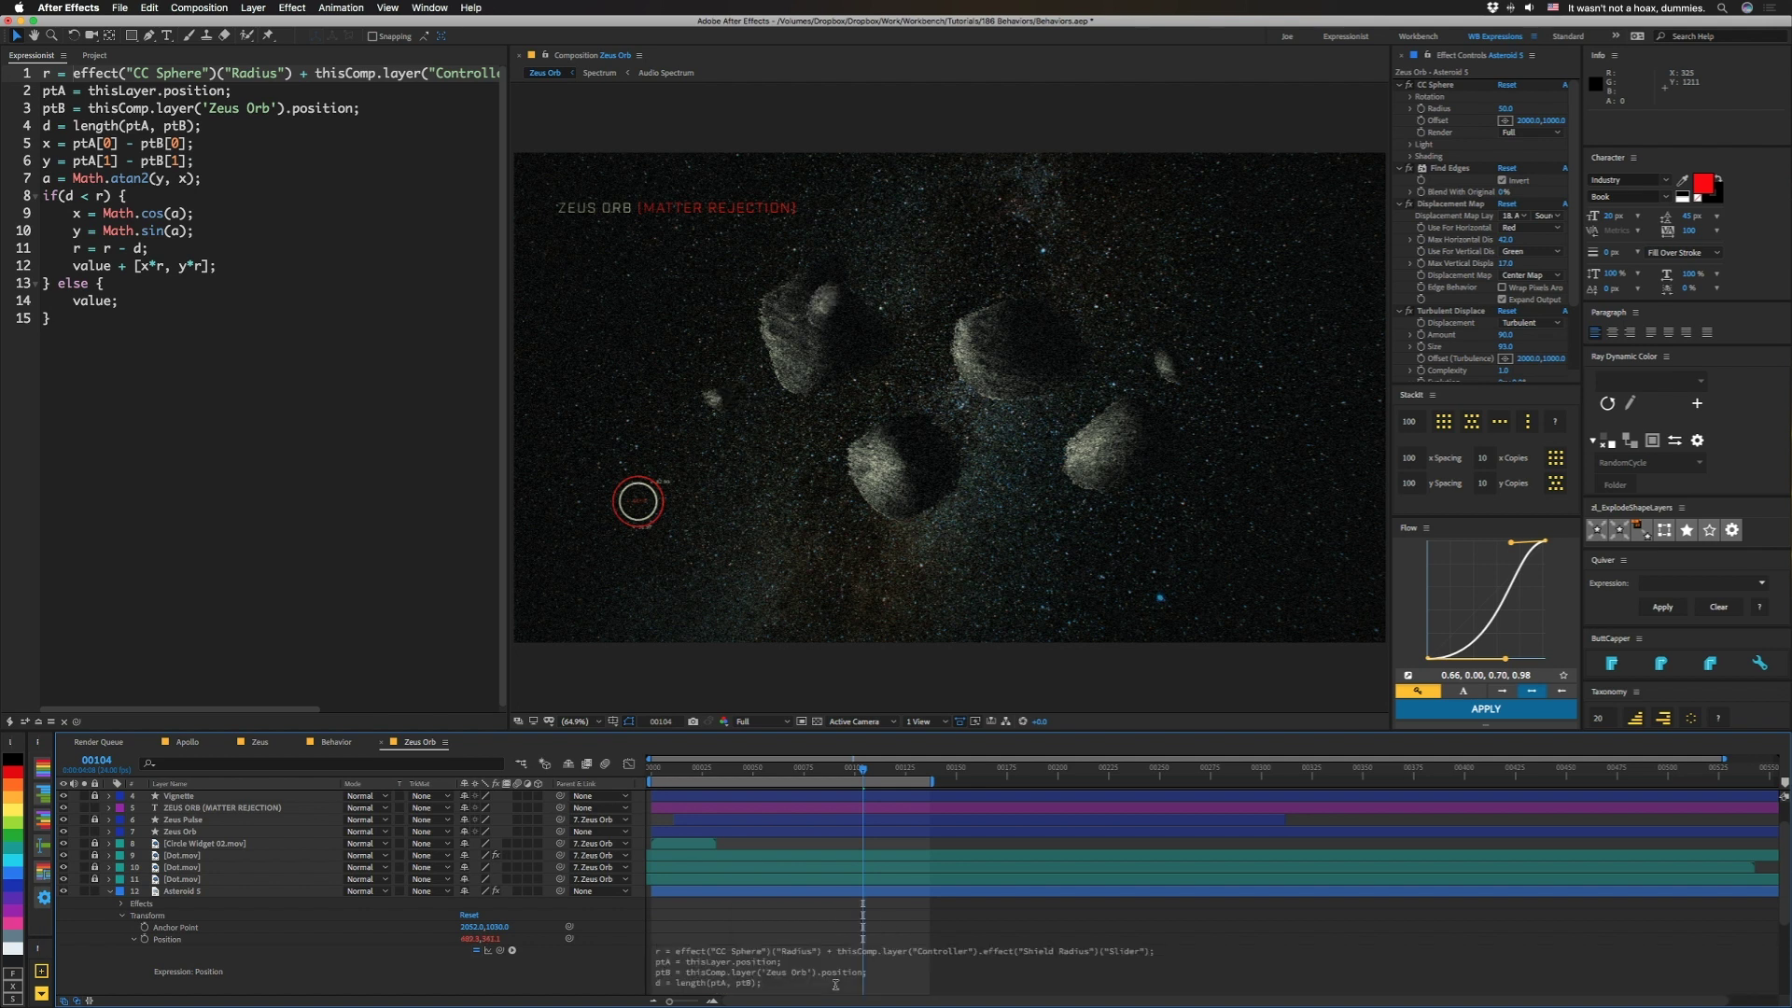
click(168, 894)
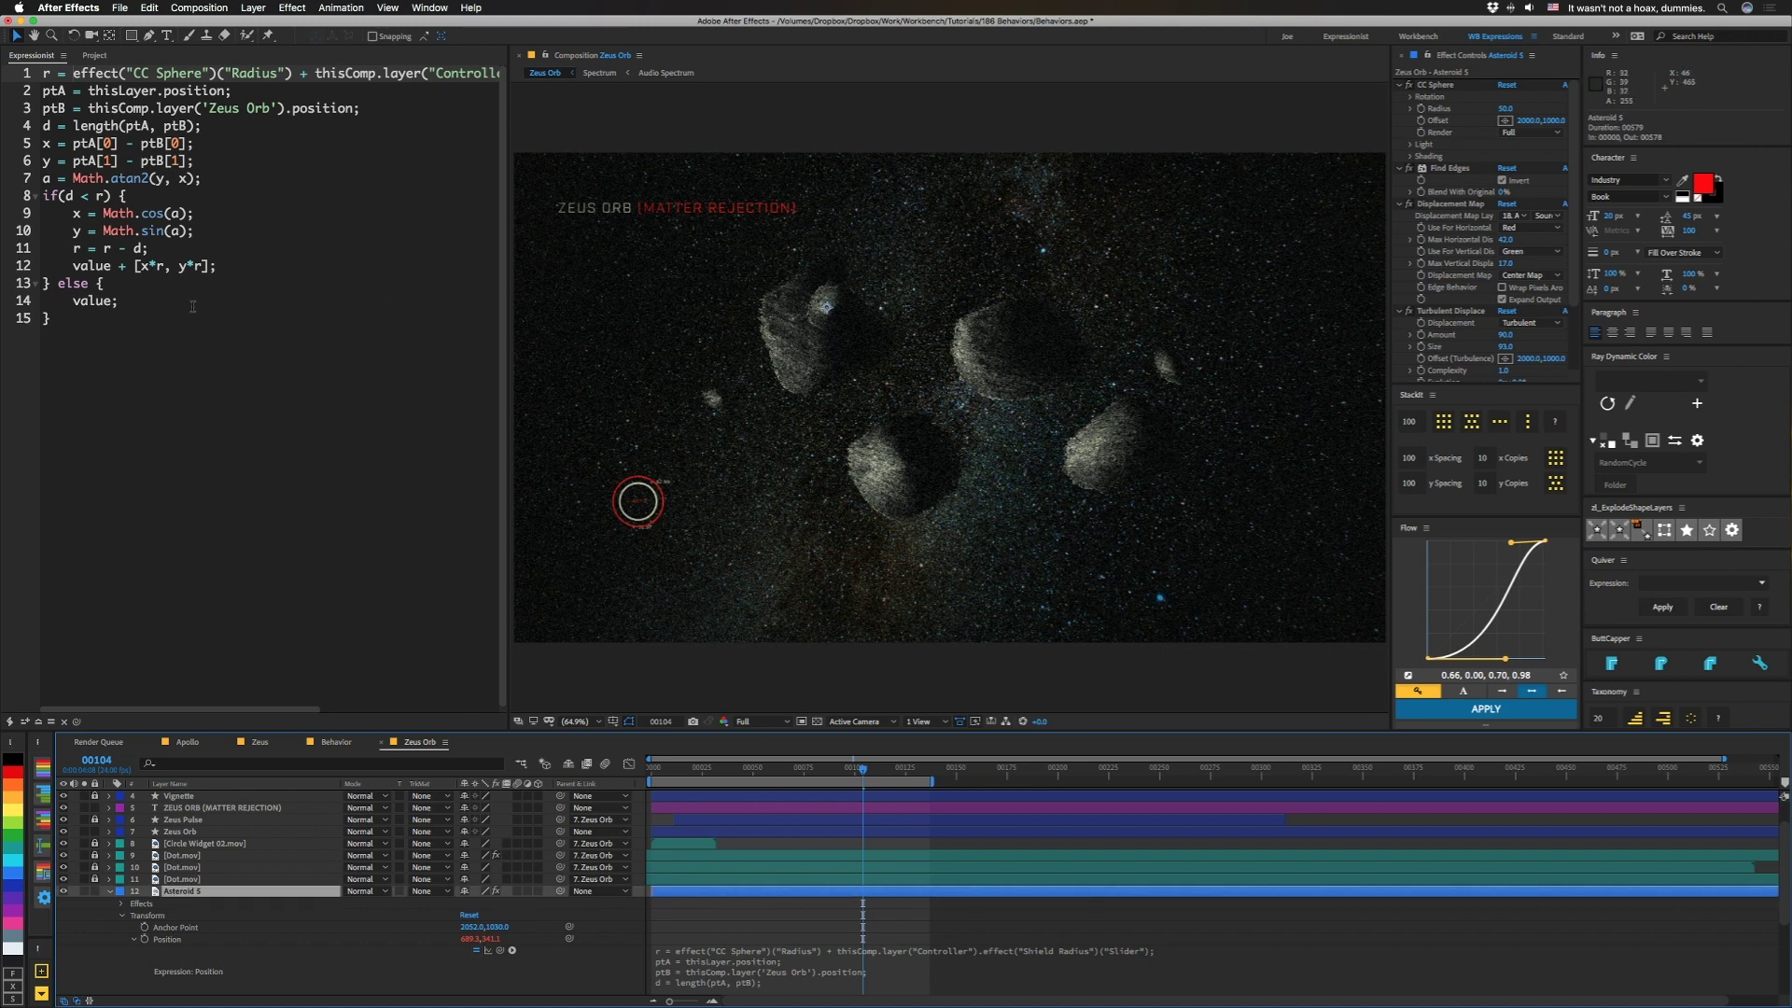
click(639, 508)
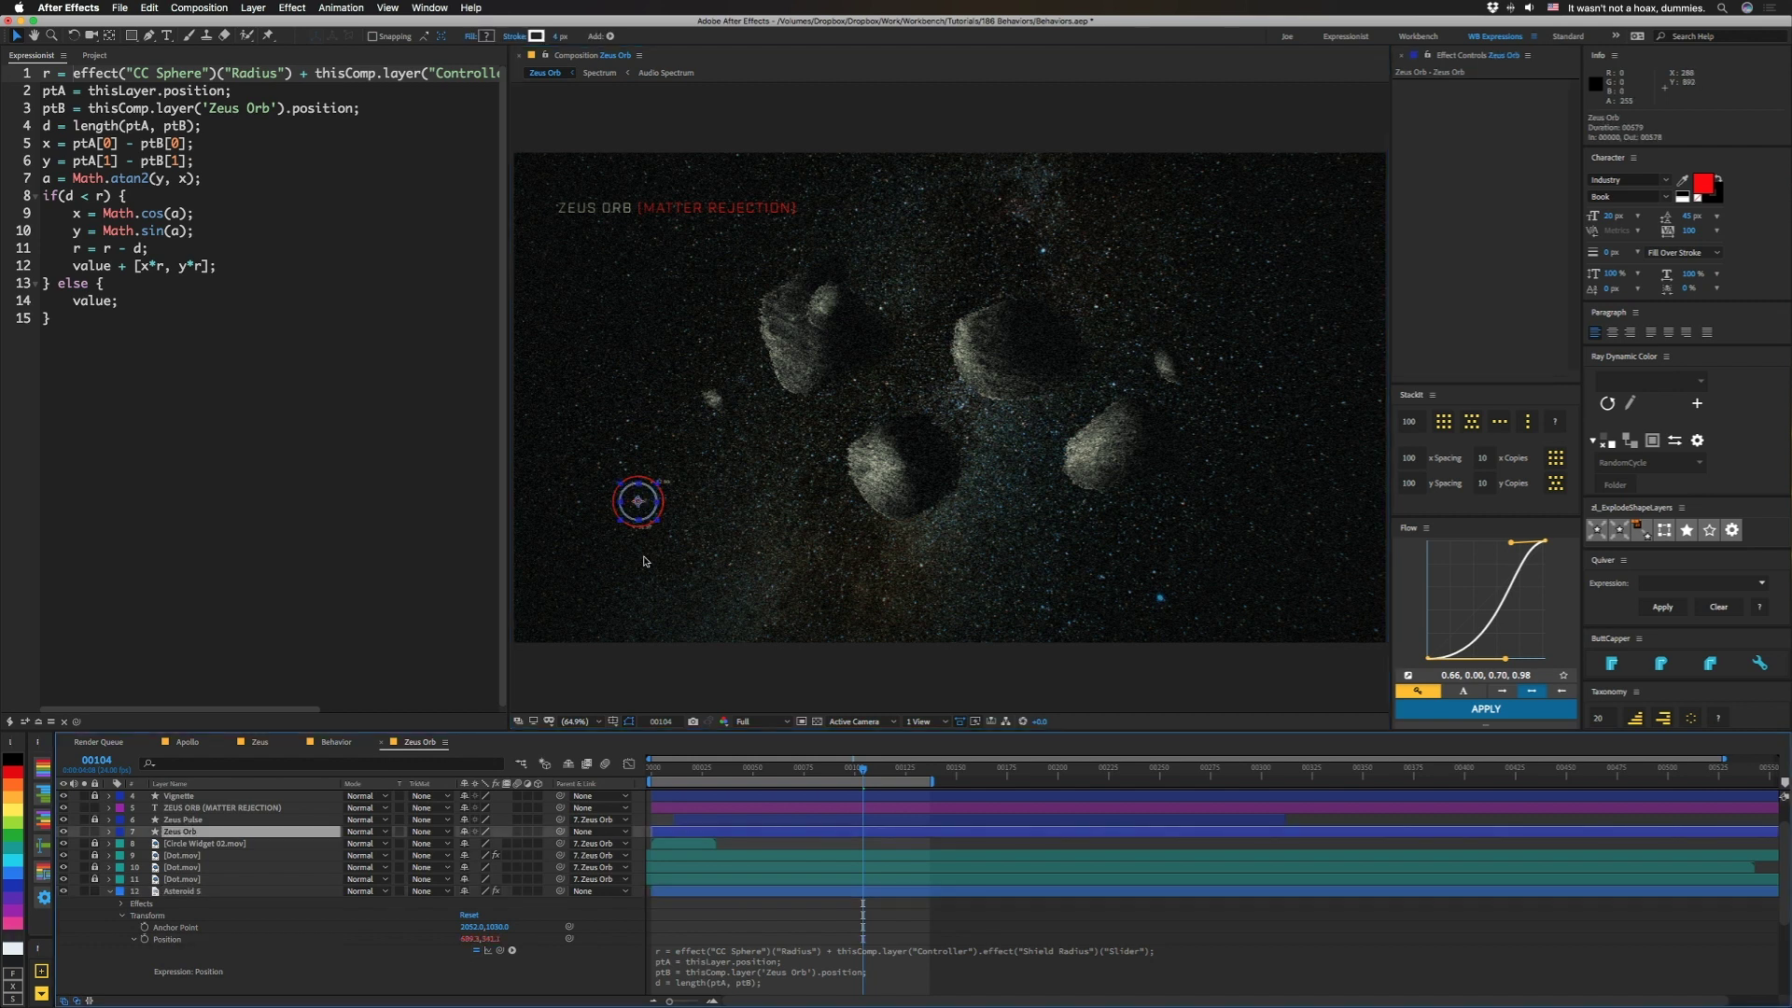
Nudge the Zeus Orb, restore 'r = r - d;' on line 11, then test-drag the orb and undo
drag(640, 507, 621, 543)
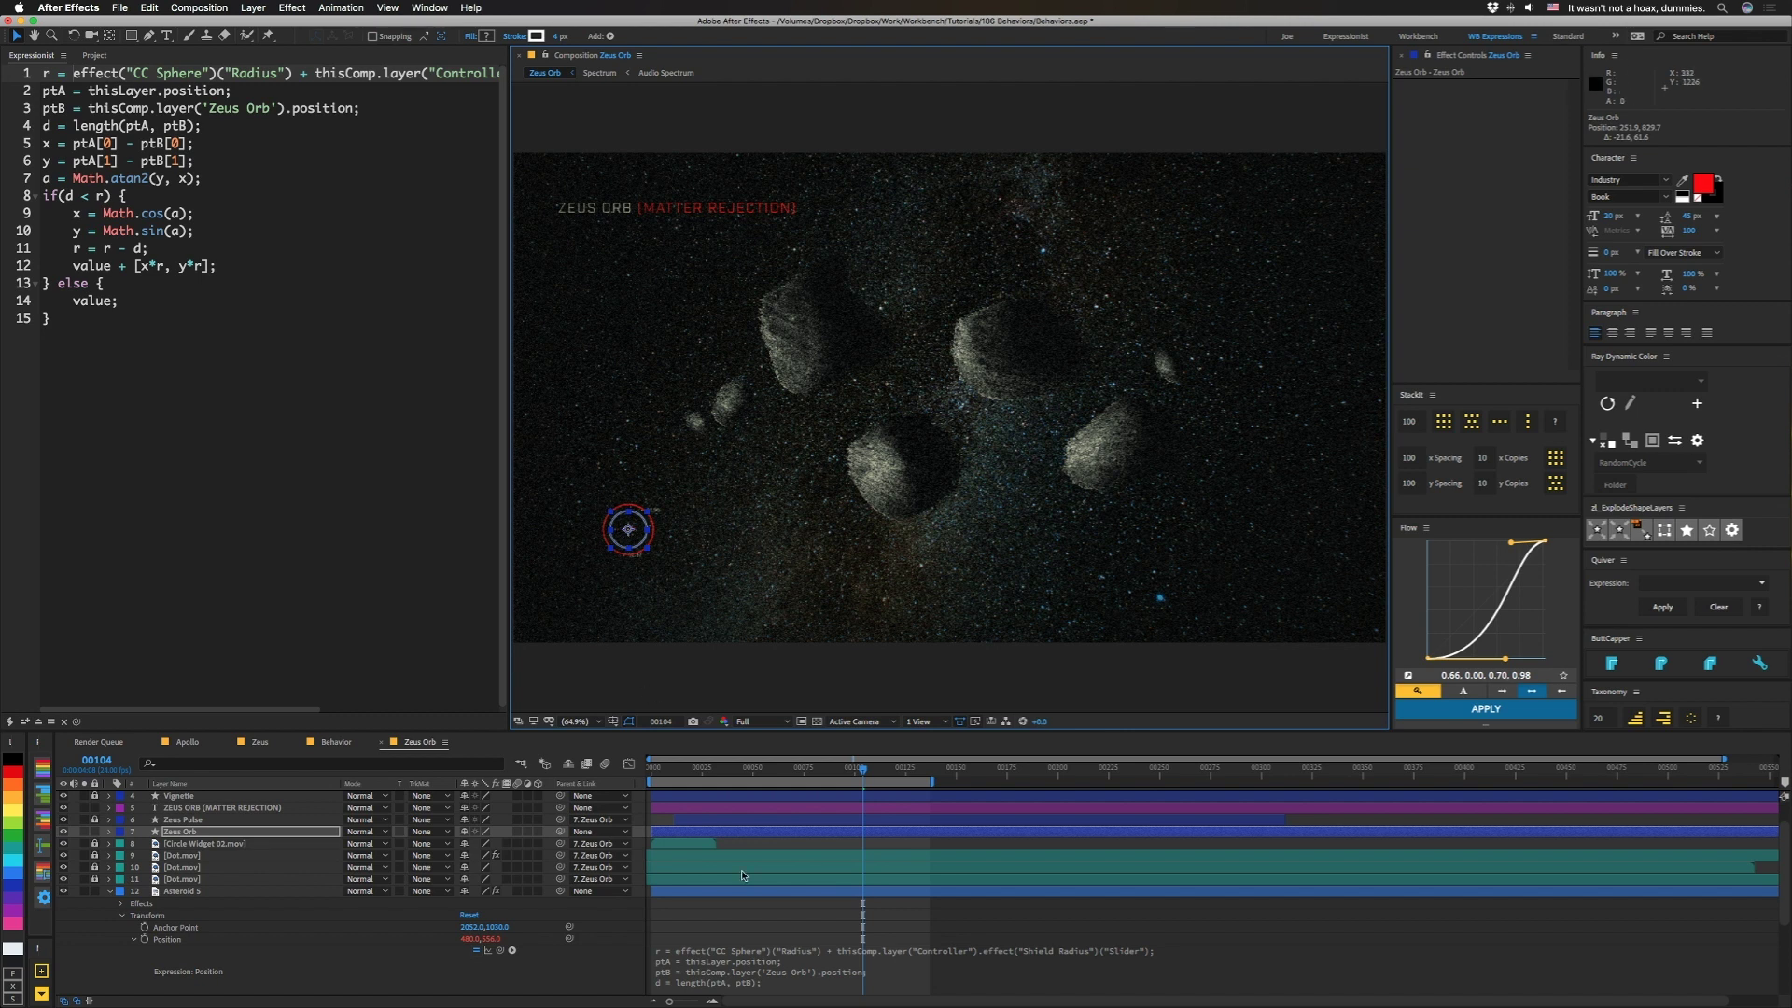
scroll(780, 944, down, 3)
click(725, 938)
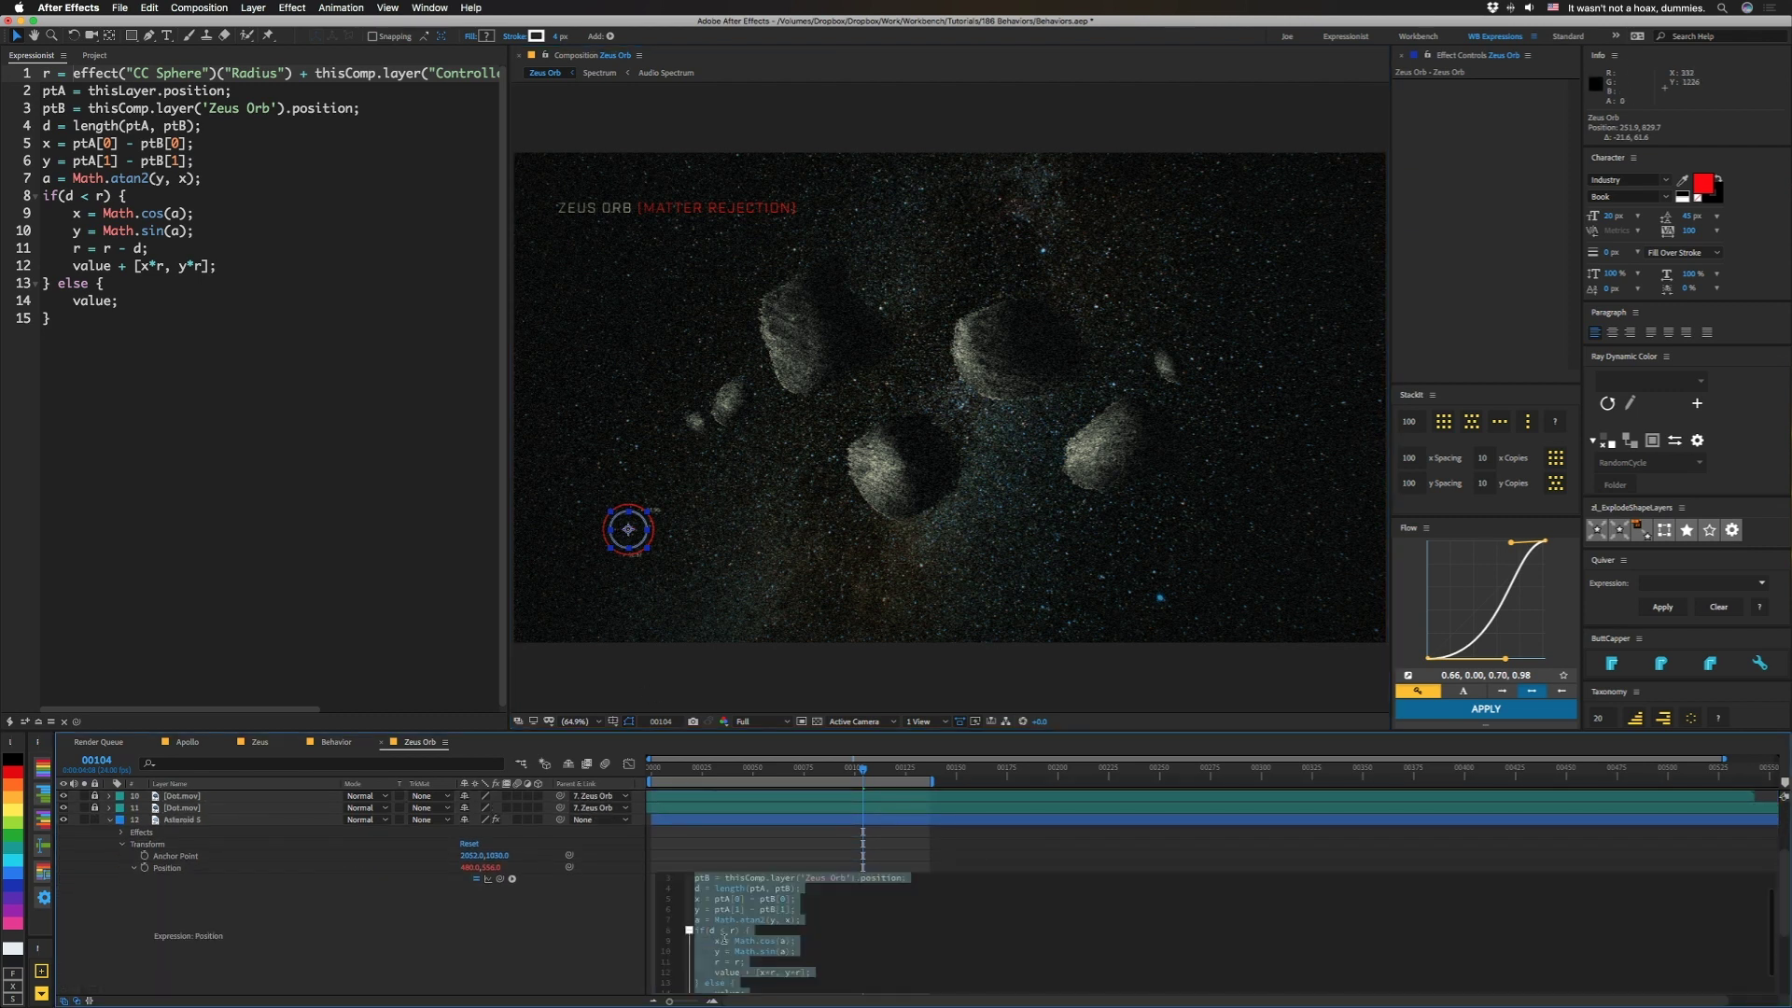
click(744, 962)
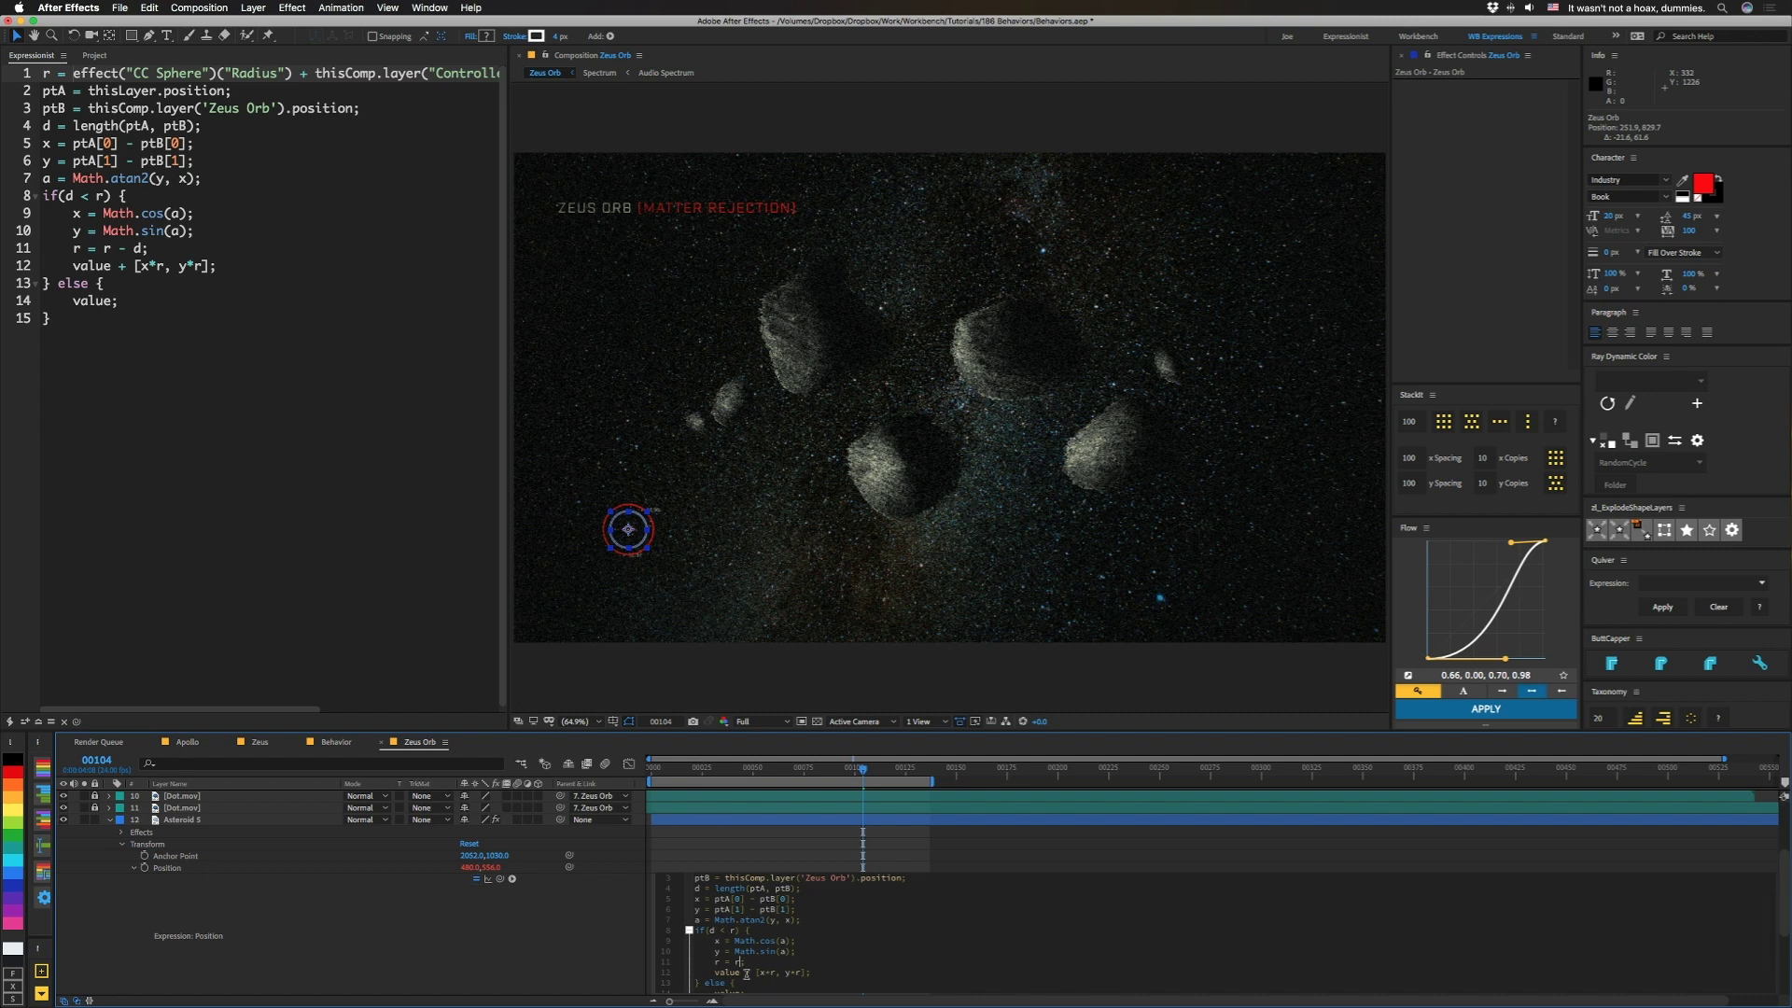
text(d;)
key(KP_Enter)
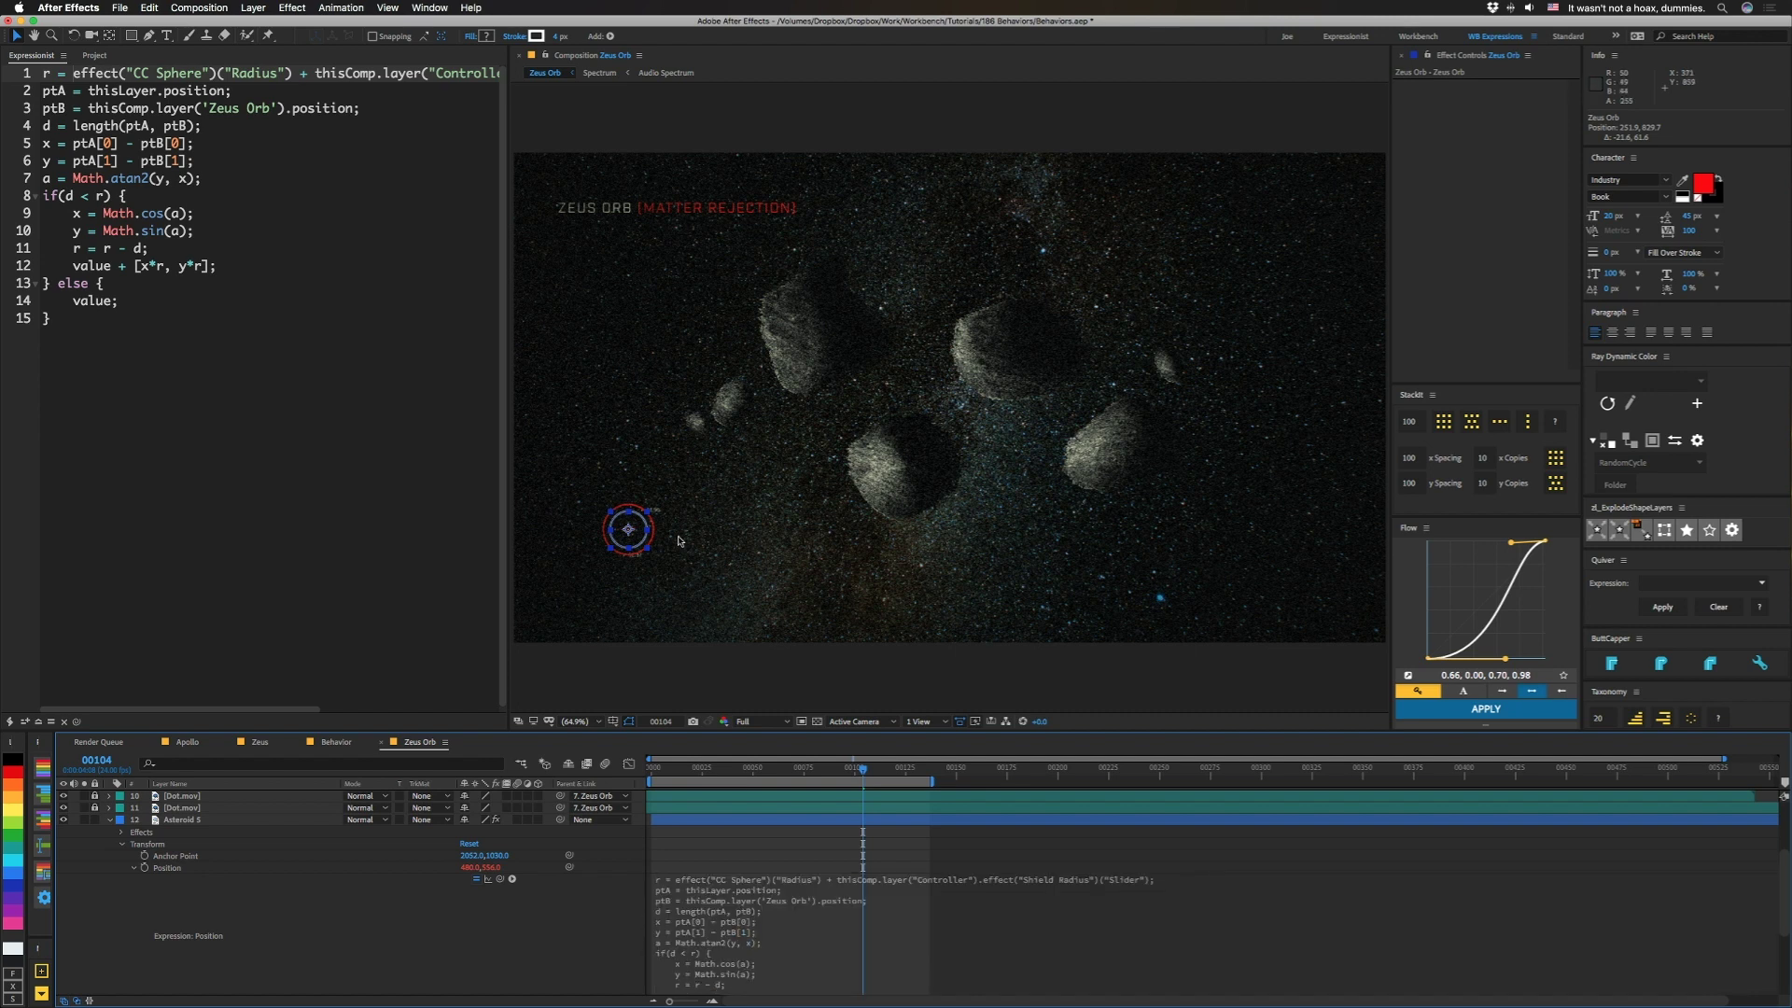
drag(633, 529, 721, 465)
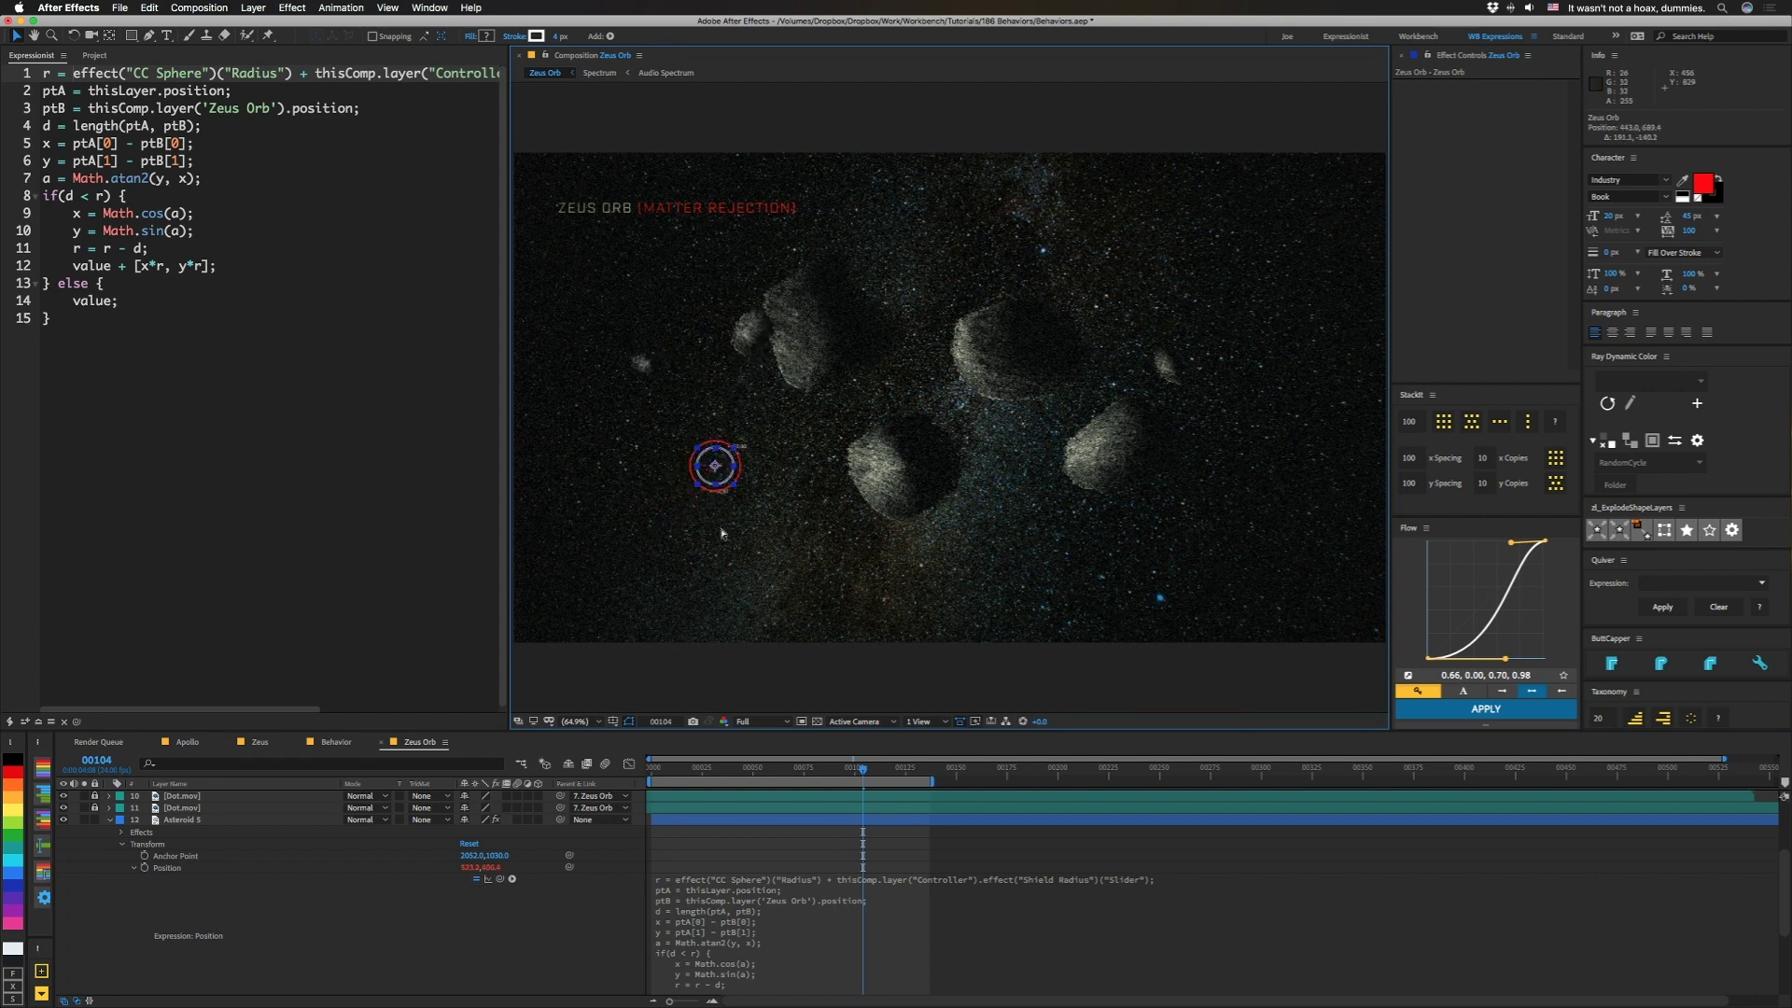
key(super+z)
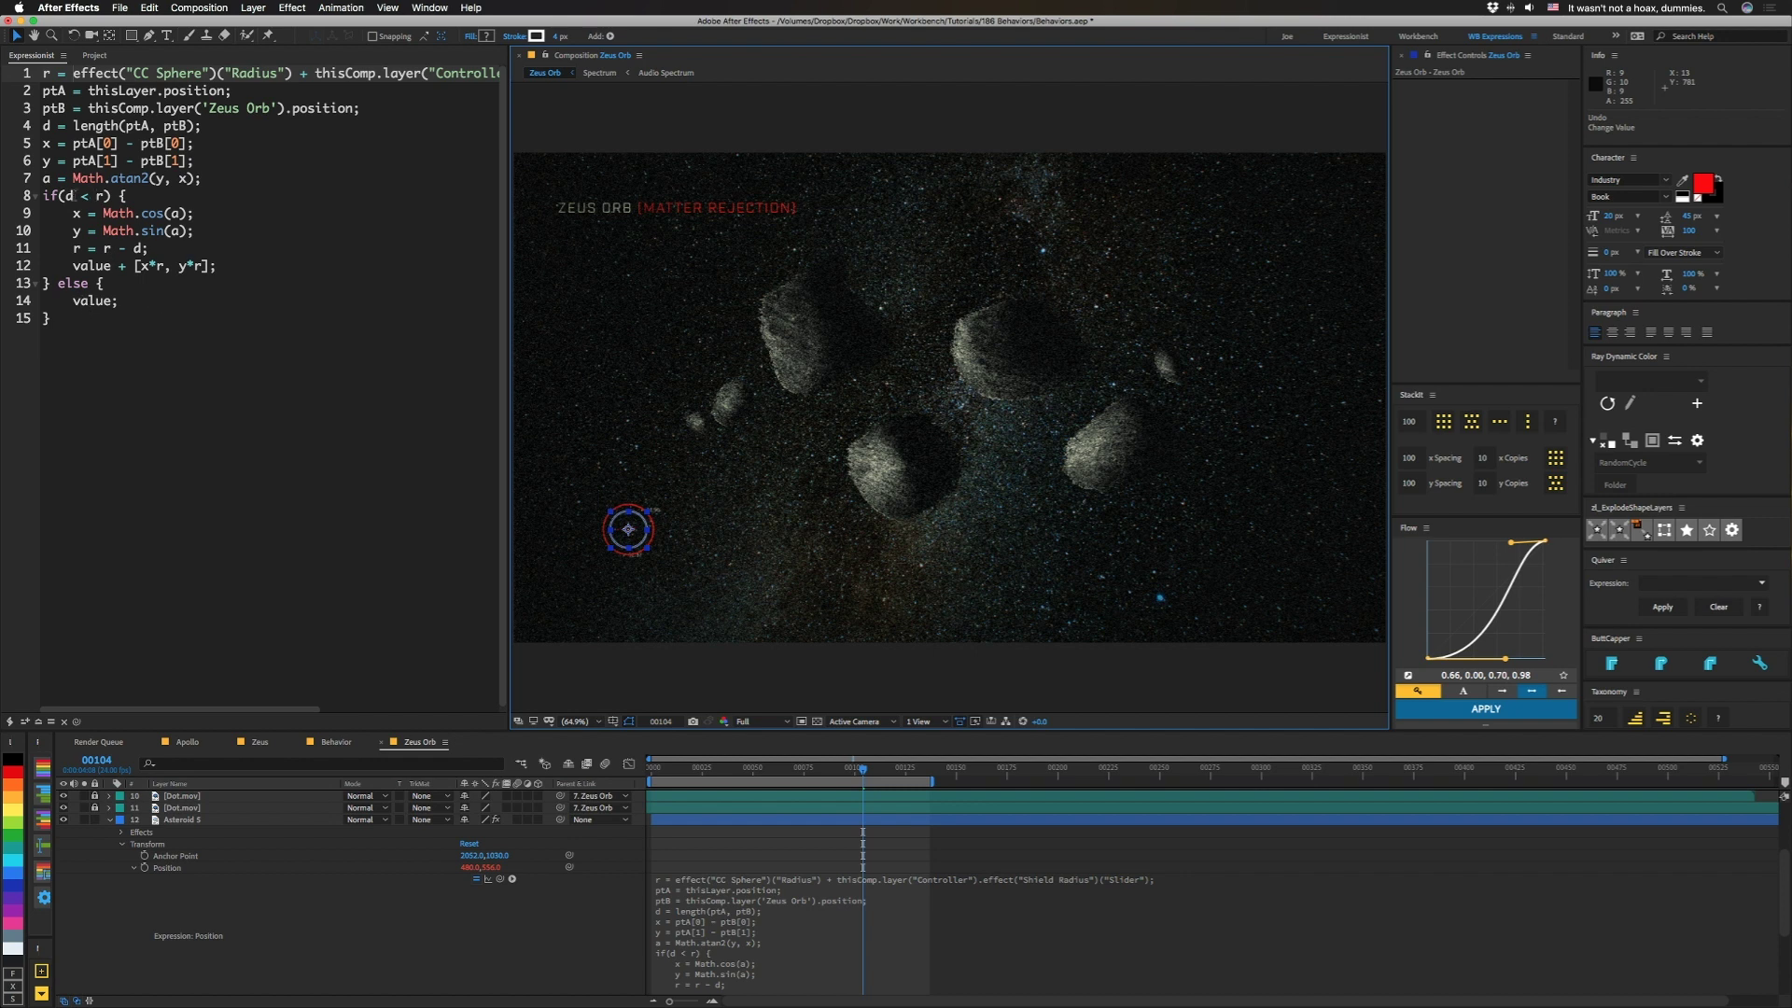
Cut the 'if(d < r) {' line out of the expression in Expressionist
click(138, 197)
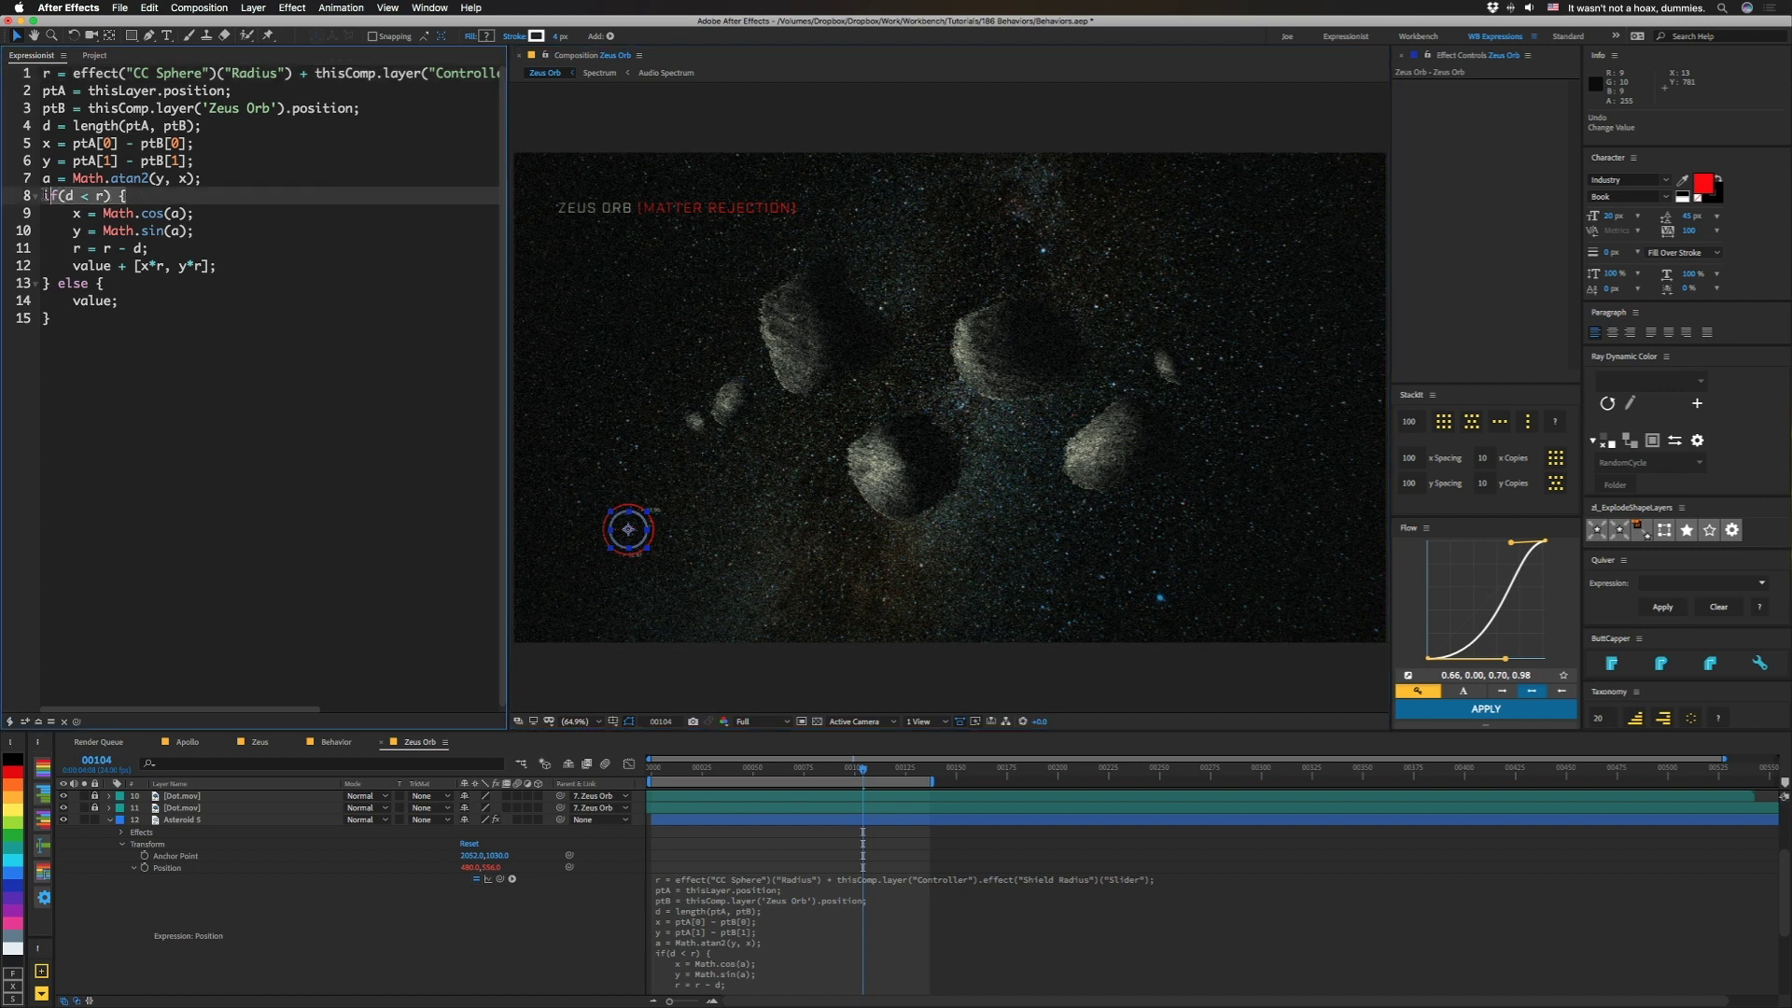
shift+click(42, 196)
key(super+c)
key(BackSpace)
key(BackSpace)
Indent the x, y and angle lines and paste 'if(d < r) {' above them as line 5
click(42, 197)
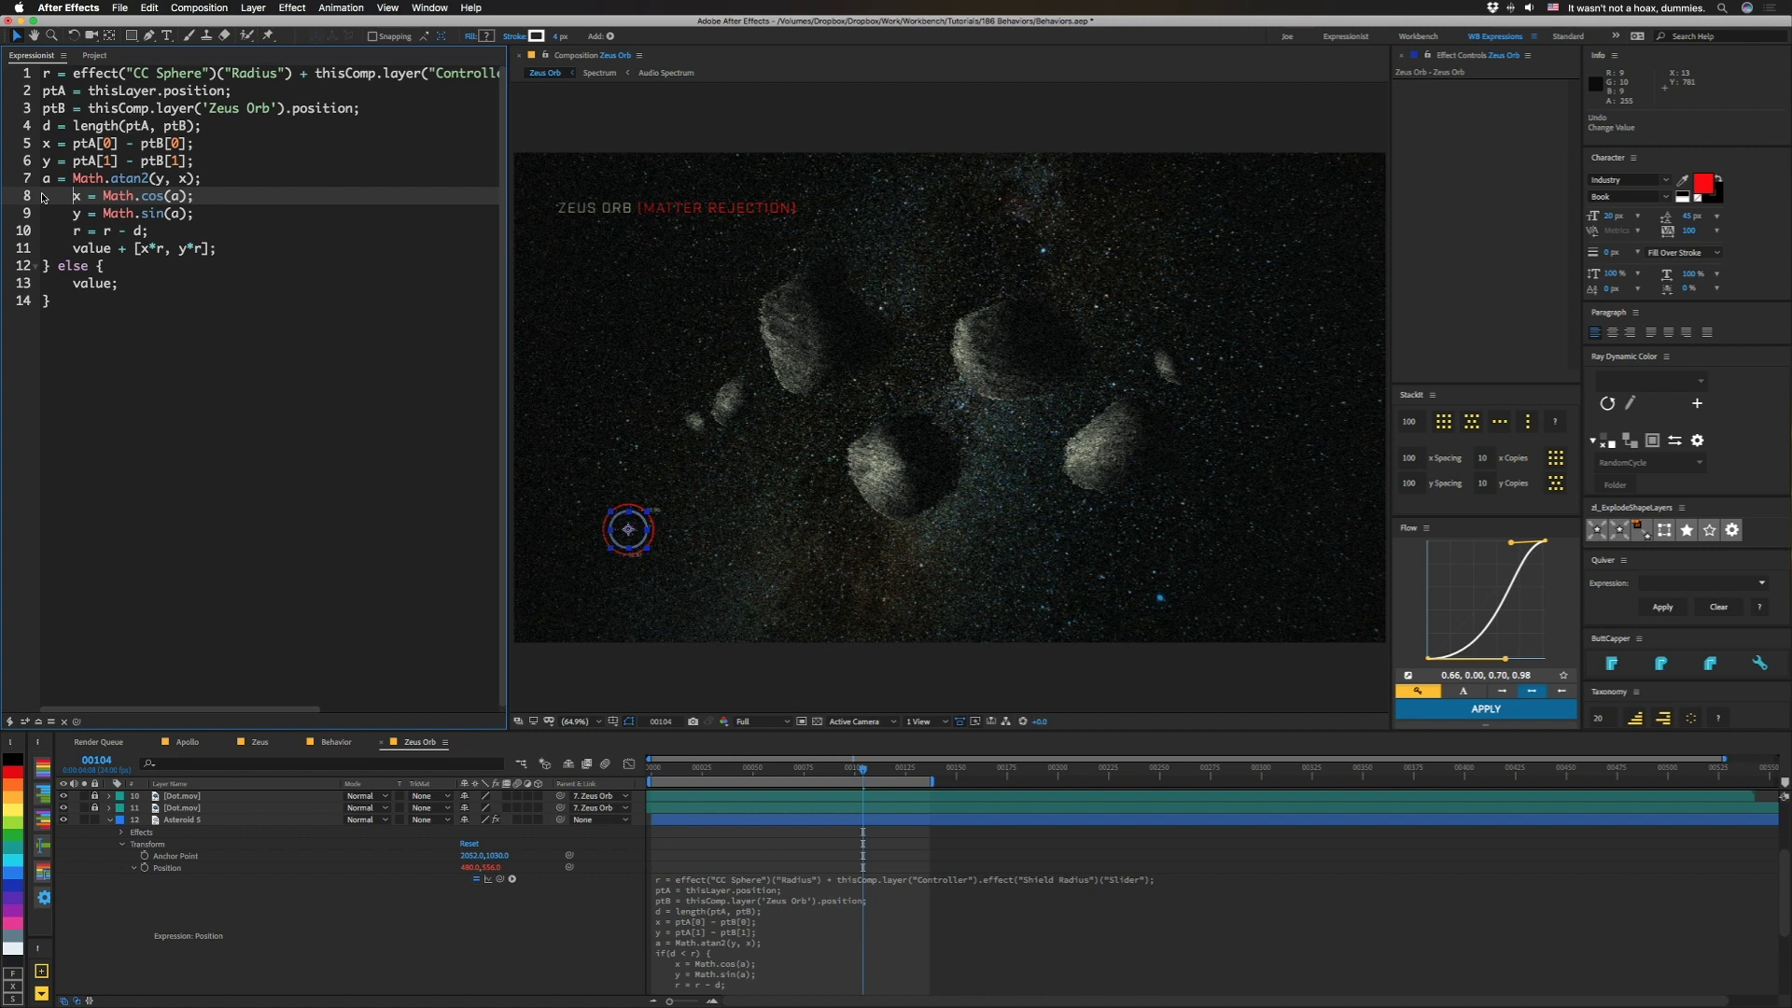
key(Up)
key(Tab)
key(Up)
key(Tab)
key(Up)
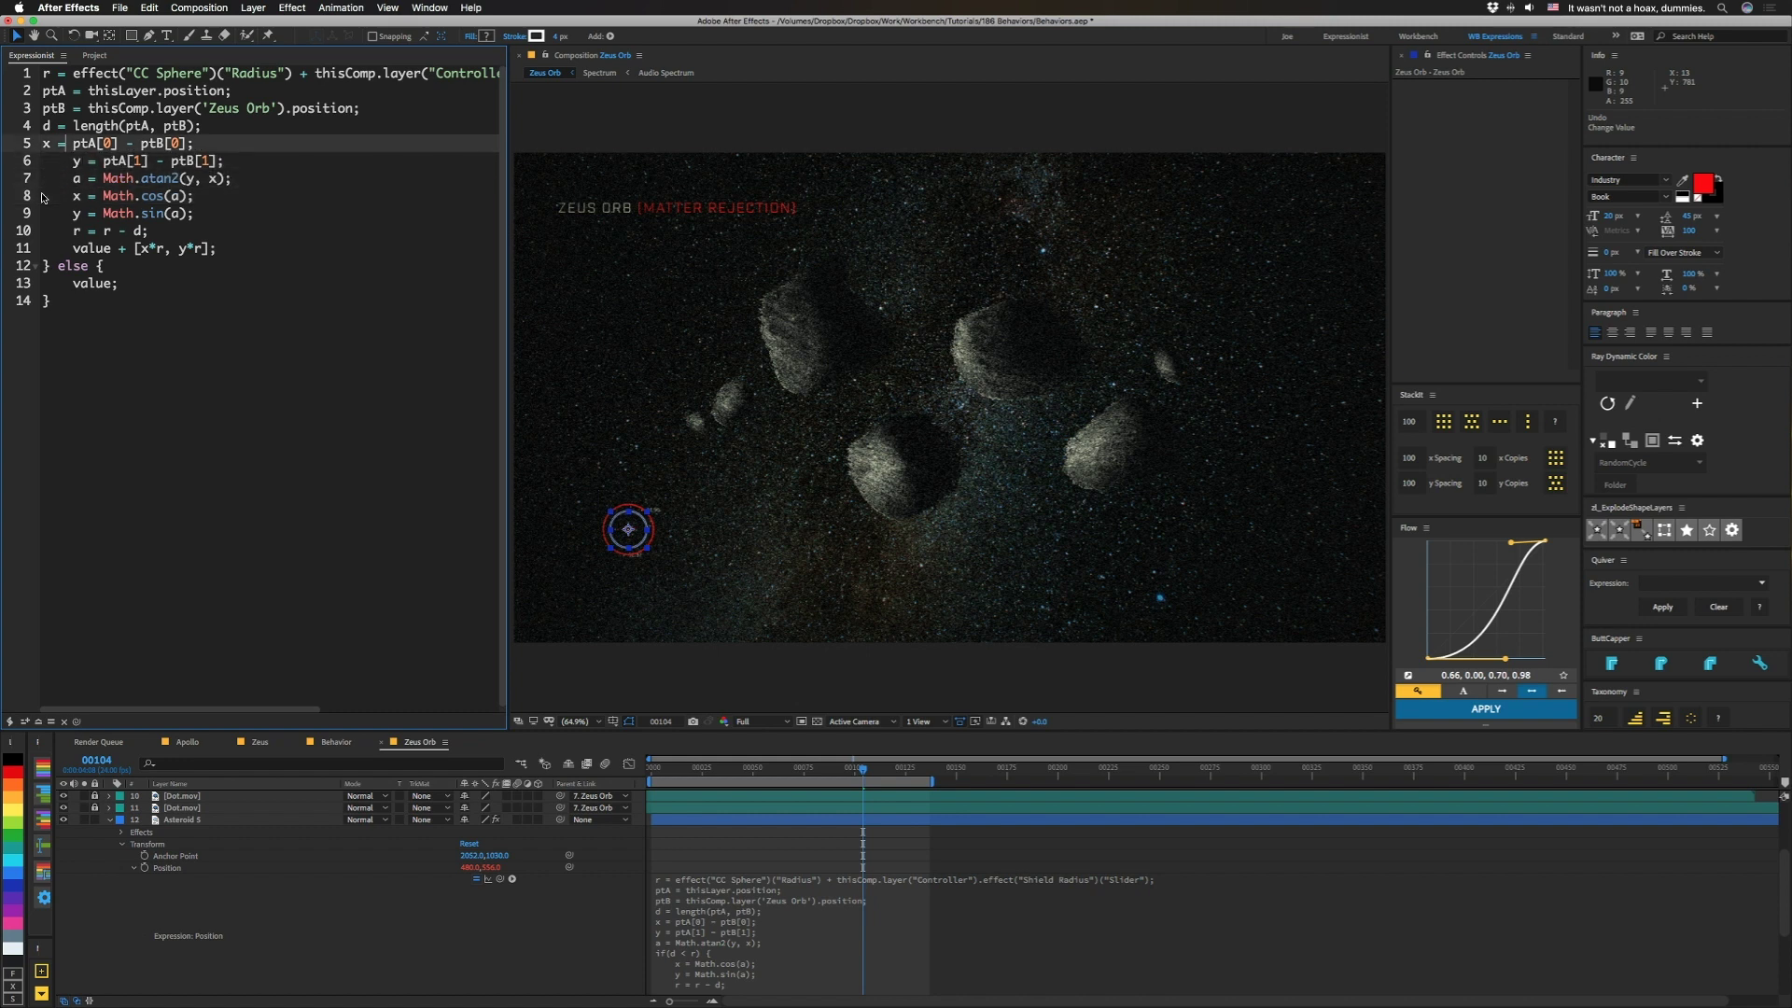
key(Tab)
key(Up)
key(End)
key(Return)
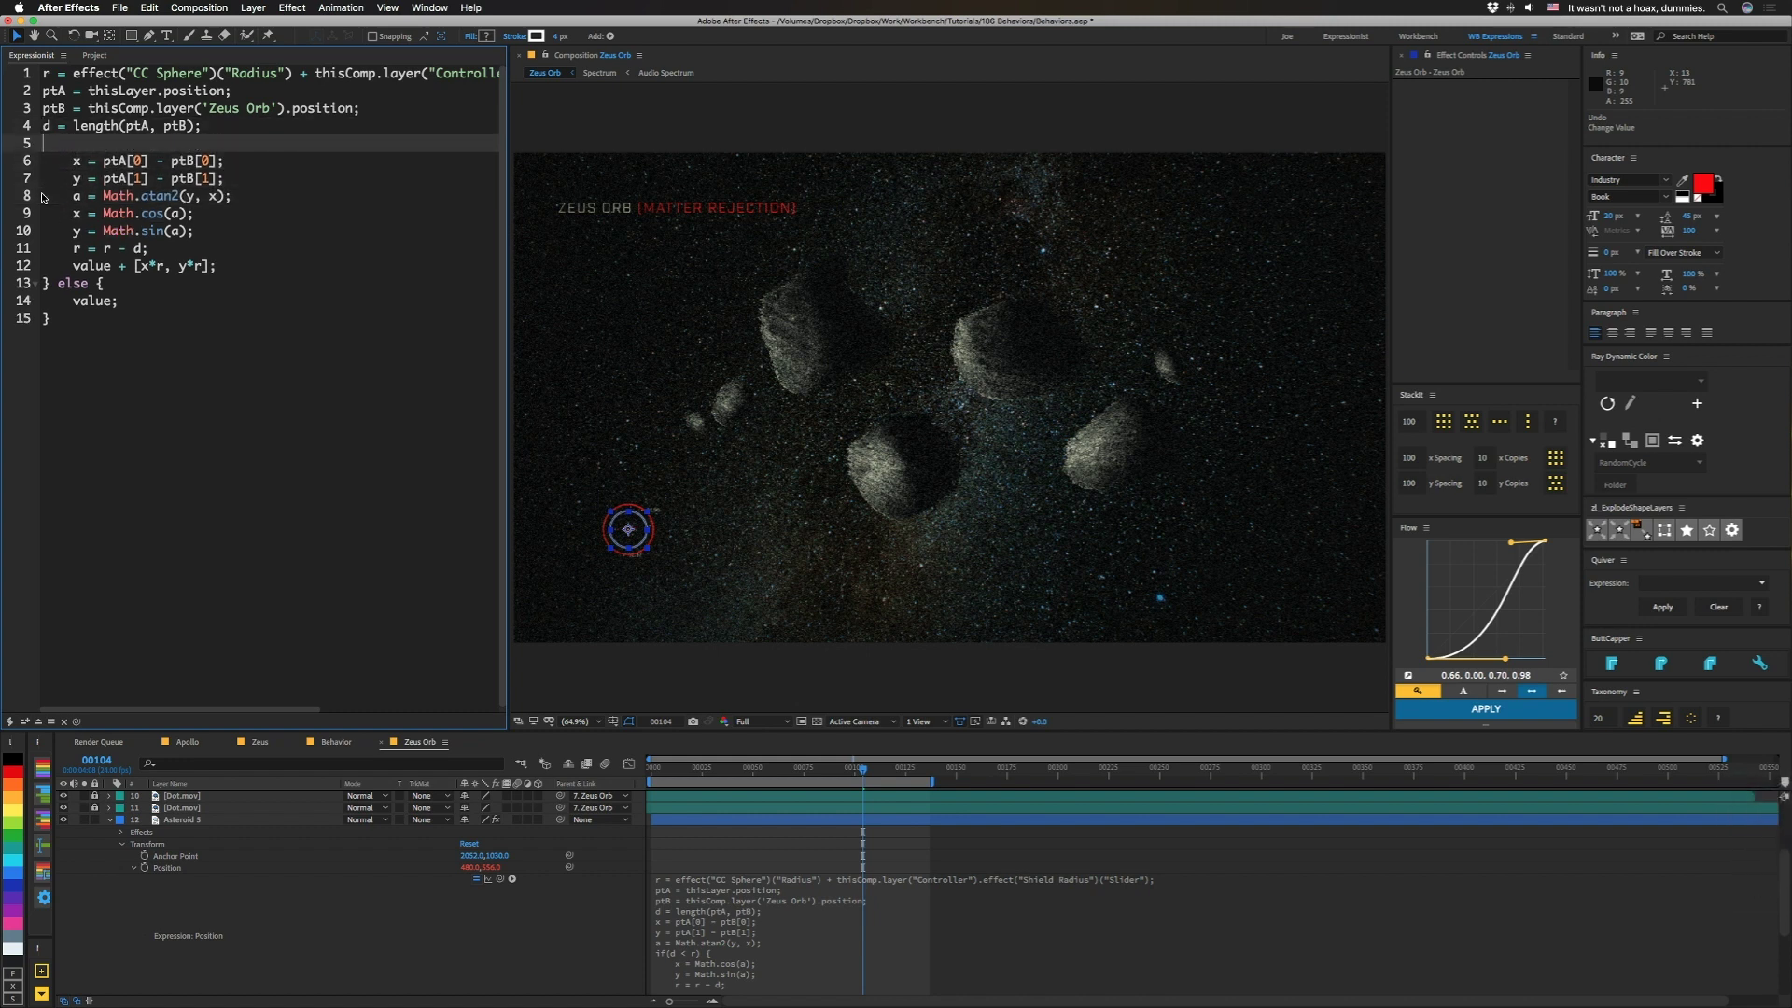
key(super+v)
Apply the Expressionist code to Asteroid 5's Position and copy the expression only
click(180, 868)
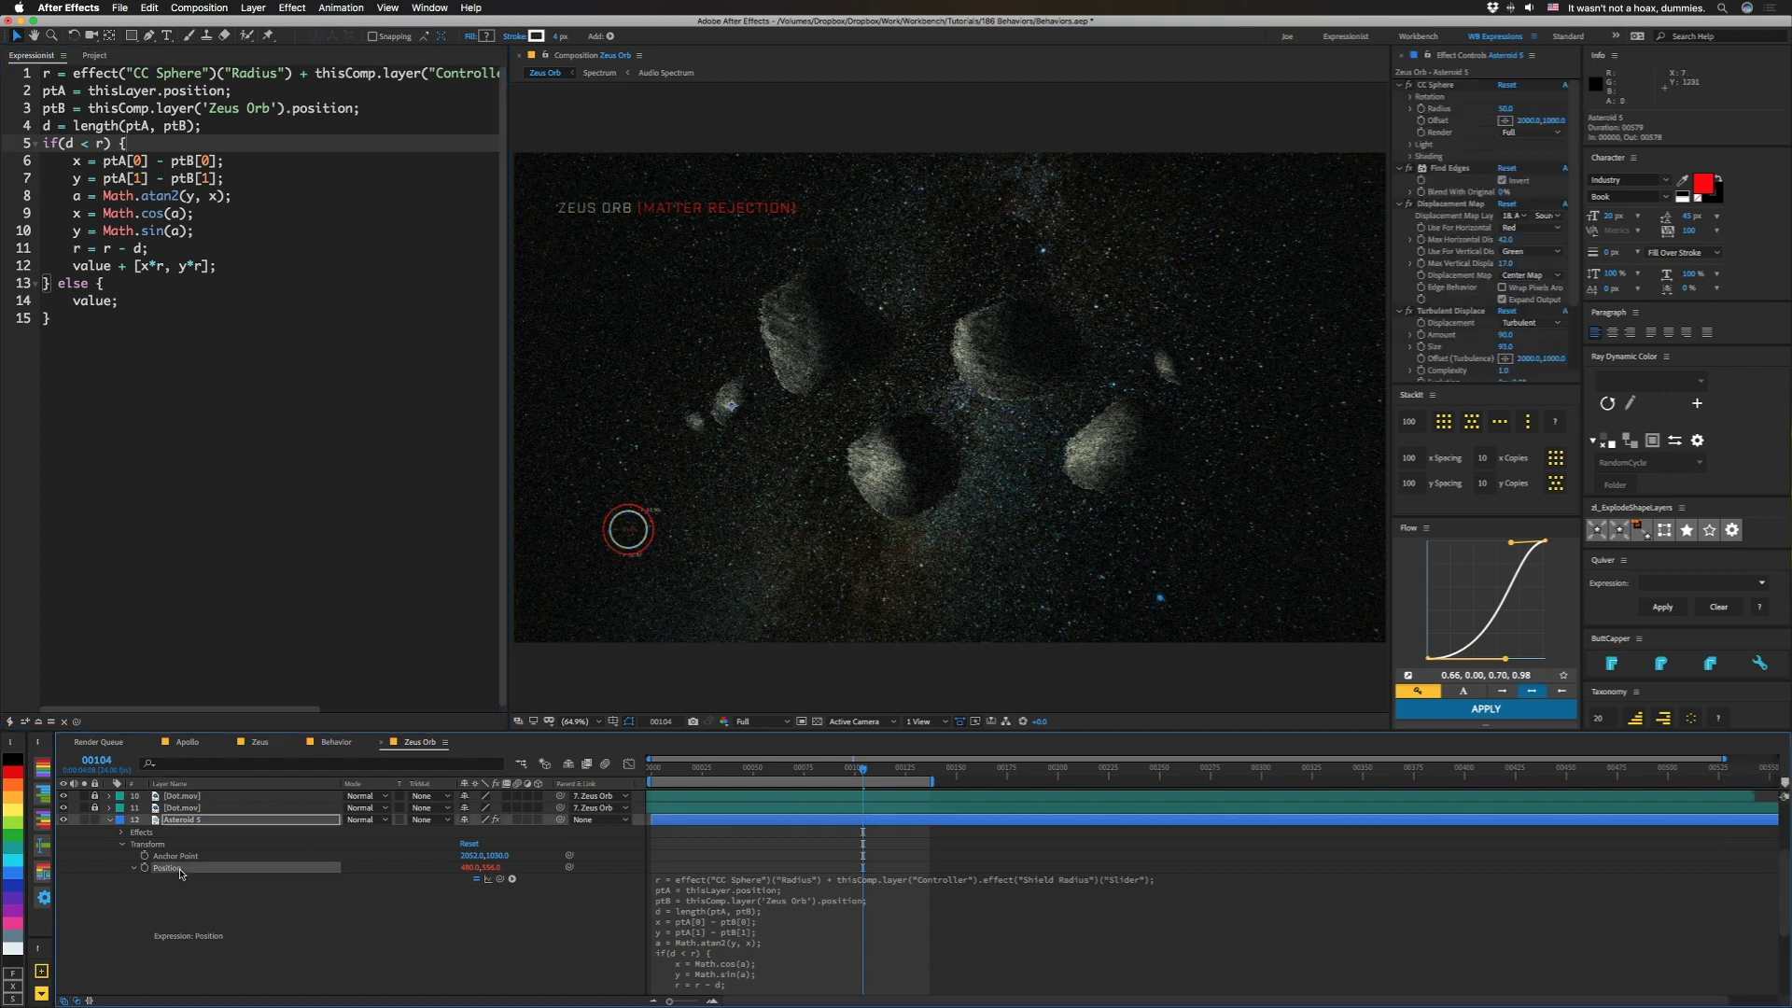
click(37, 723)
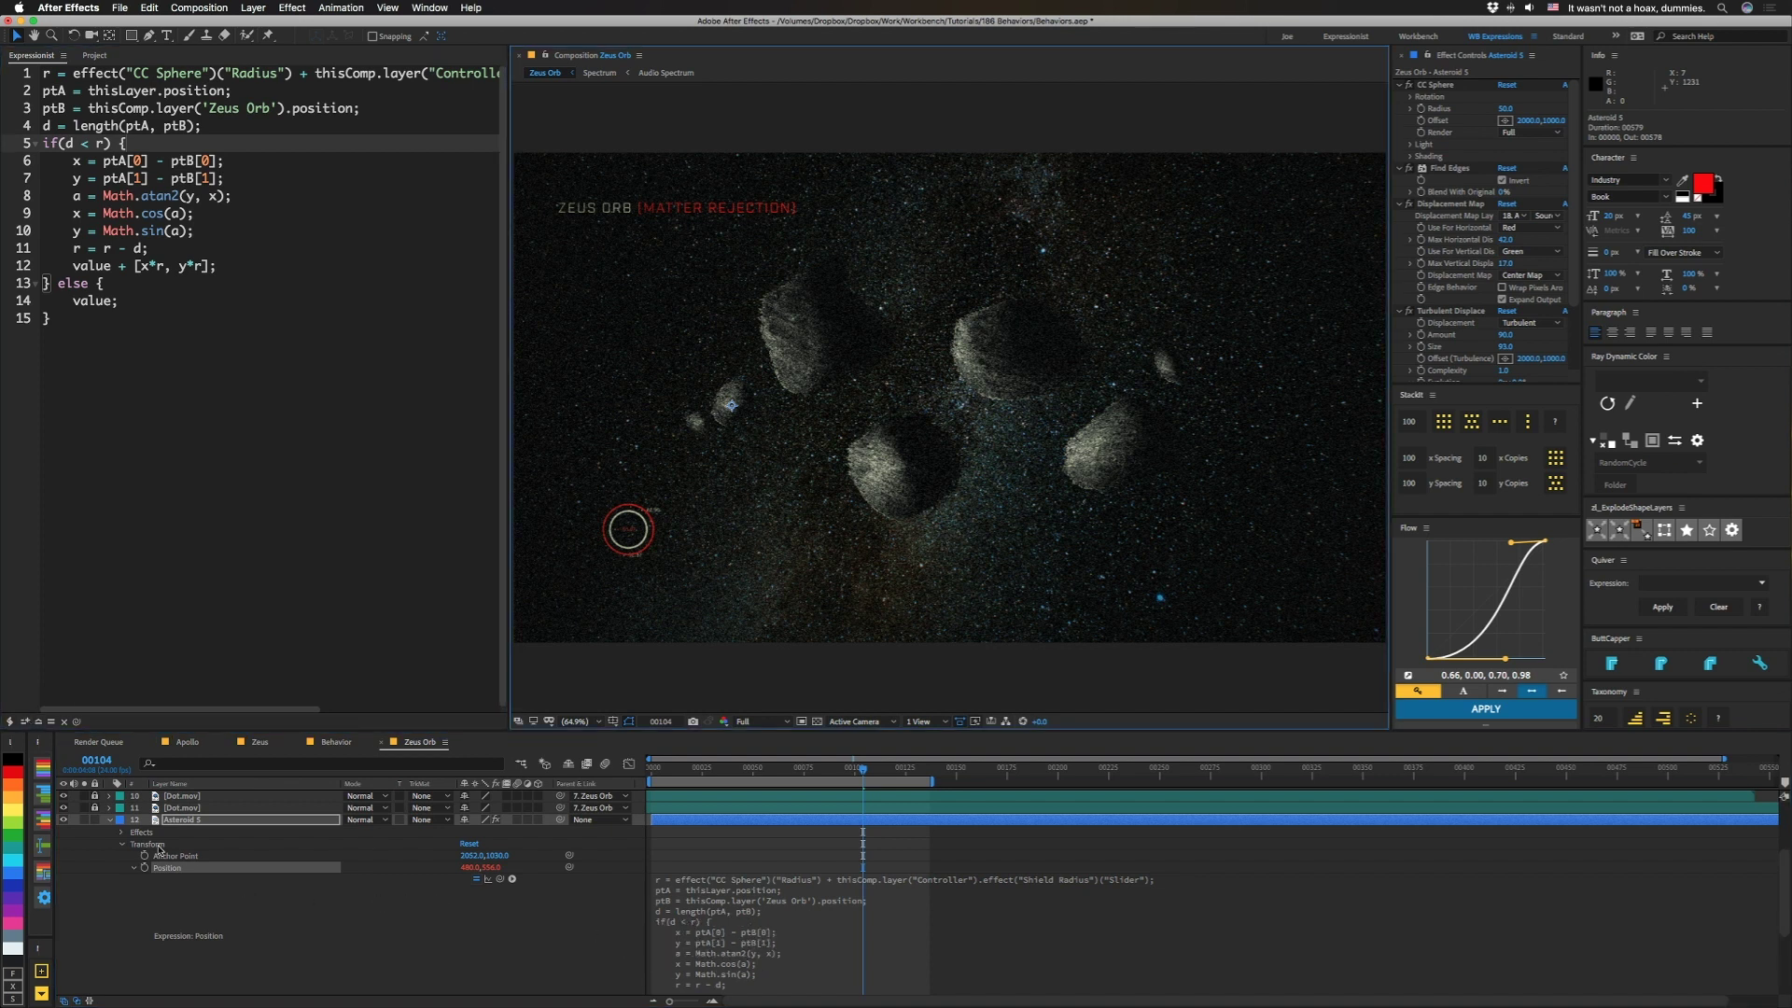
right_click(172, 868)
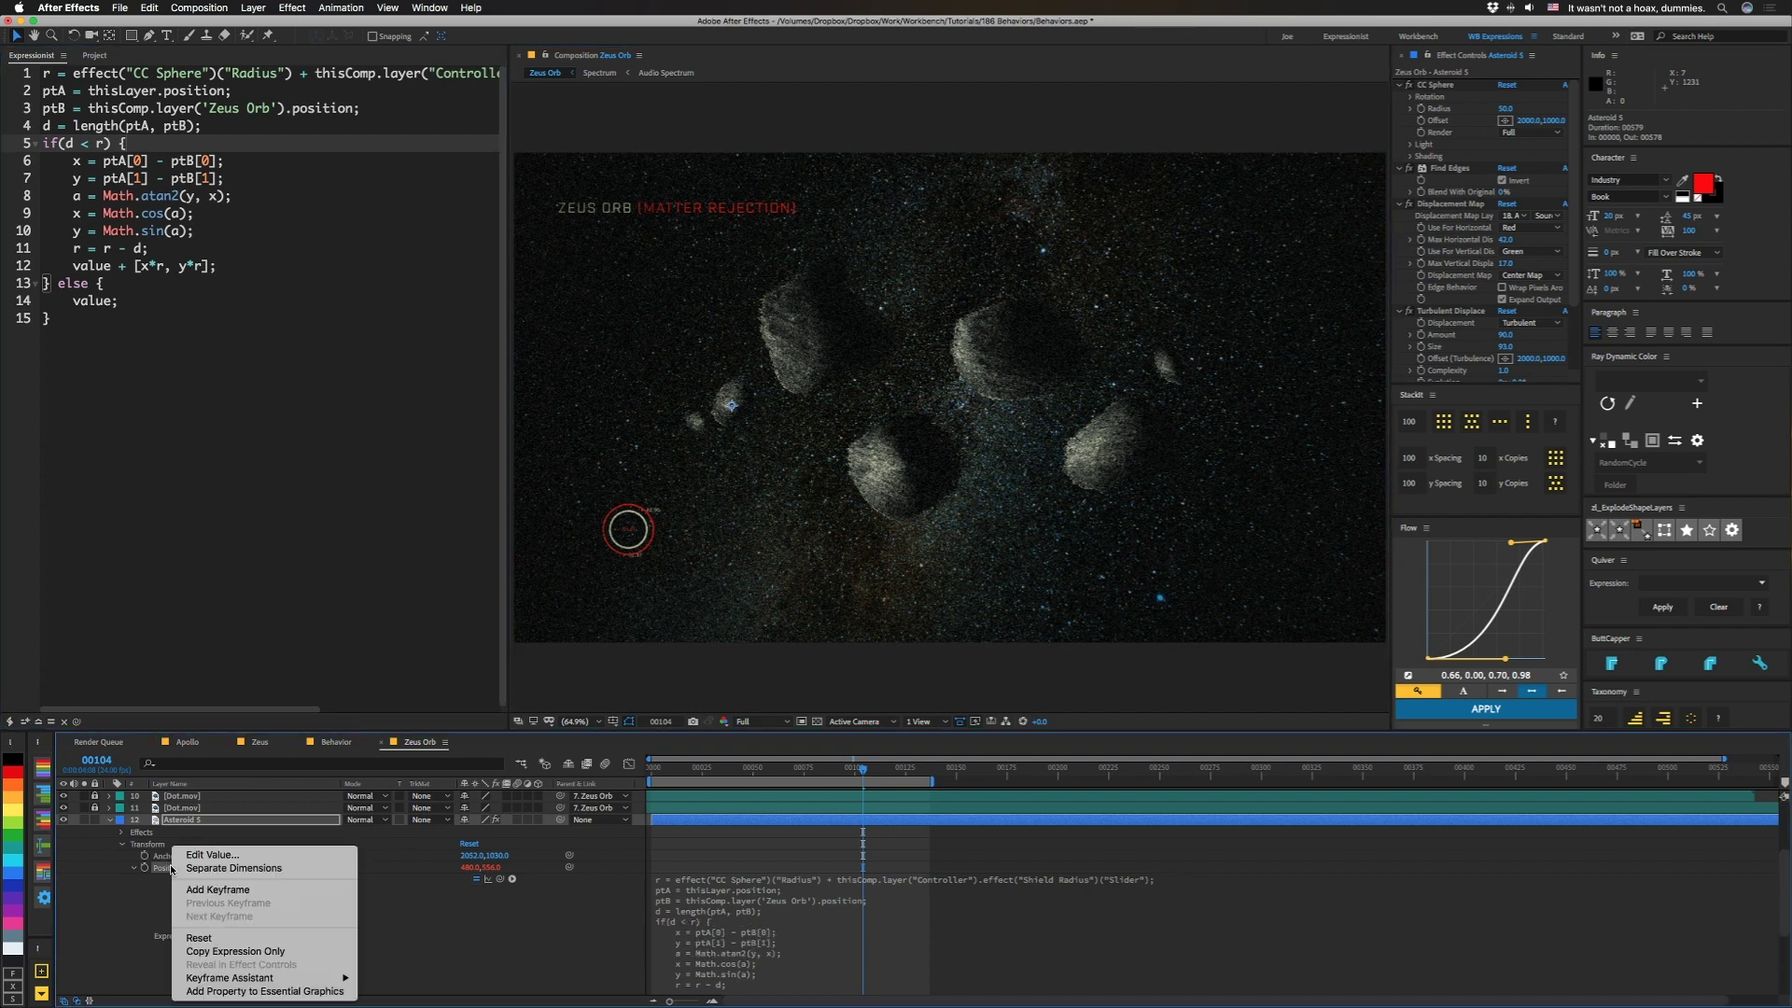
click(226, 950)
Paste the Position expression onto Asteroid 4 through the last asteroid layer
click(109, 820)
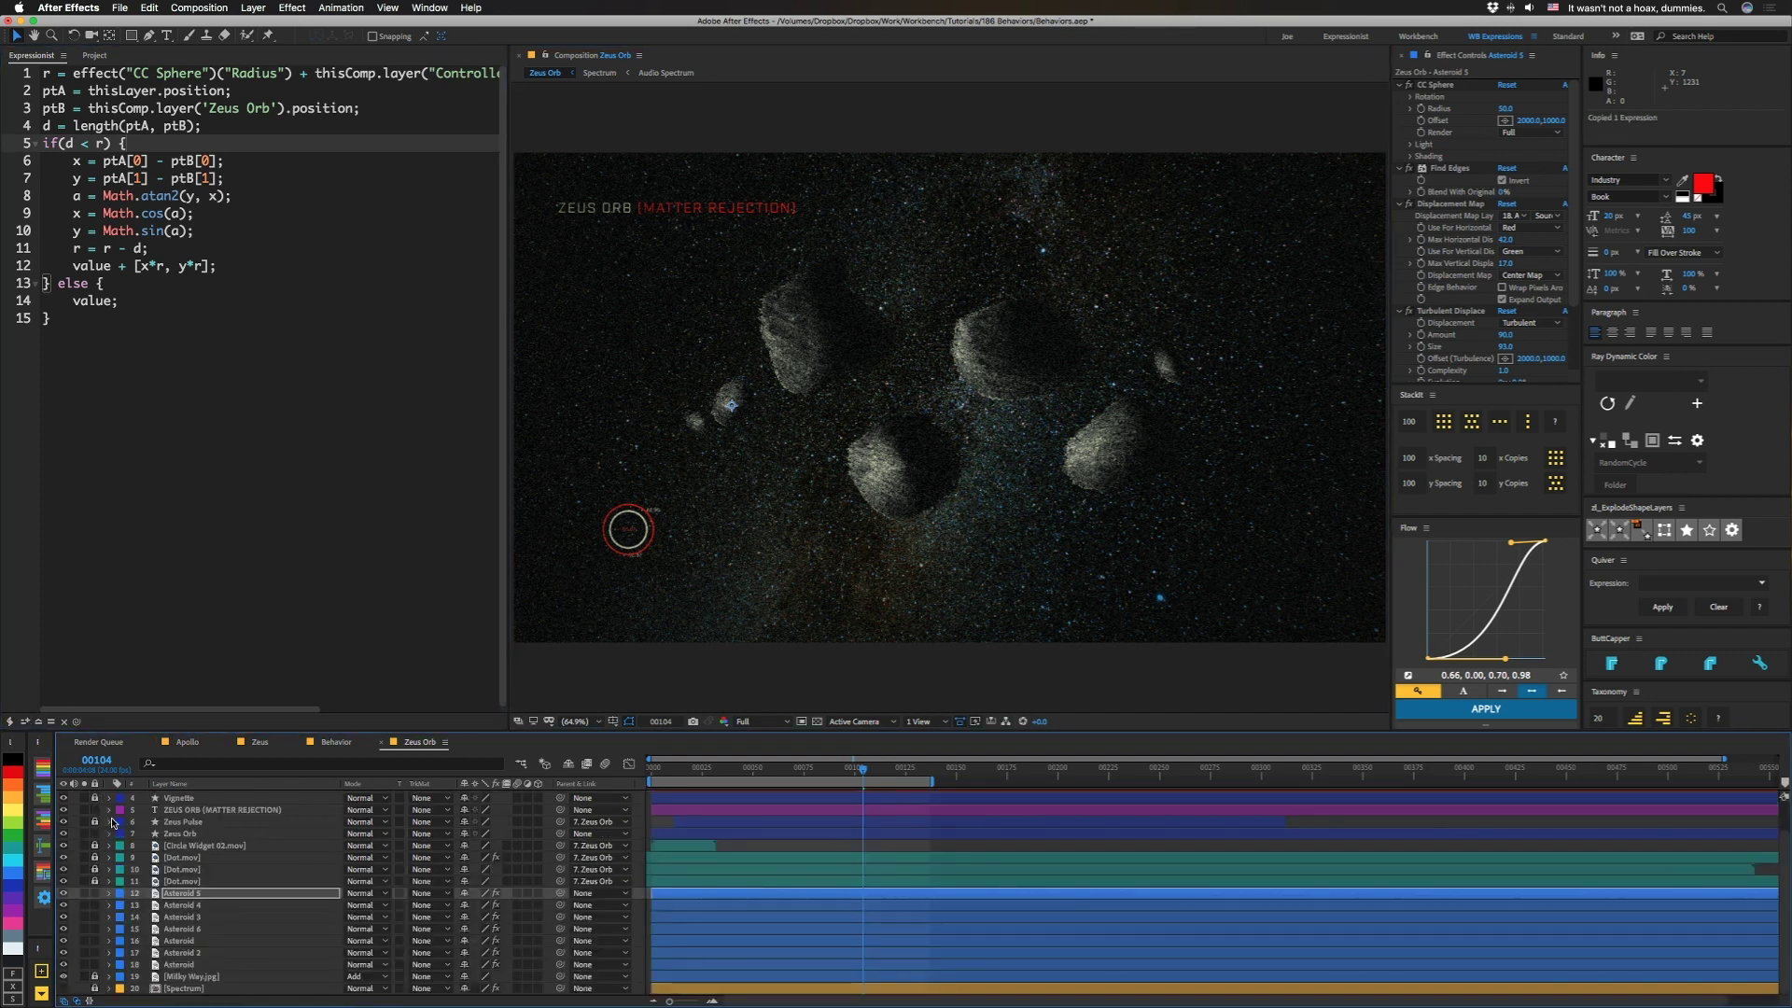
click(180, 905)
shift+click(183, 964)
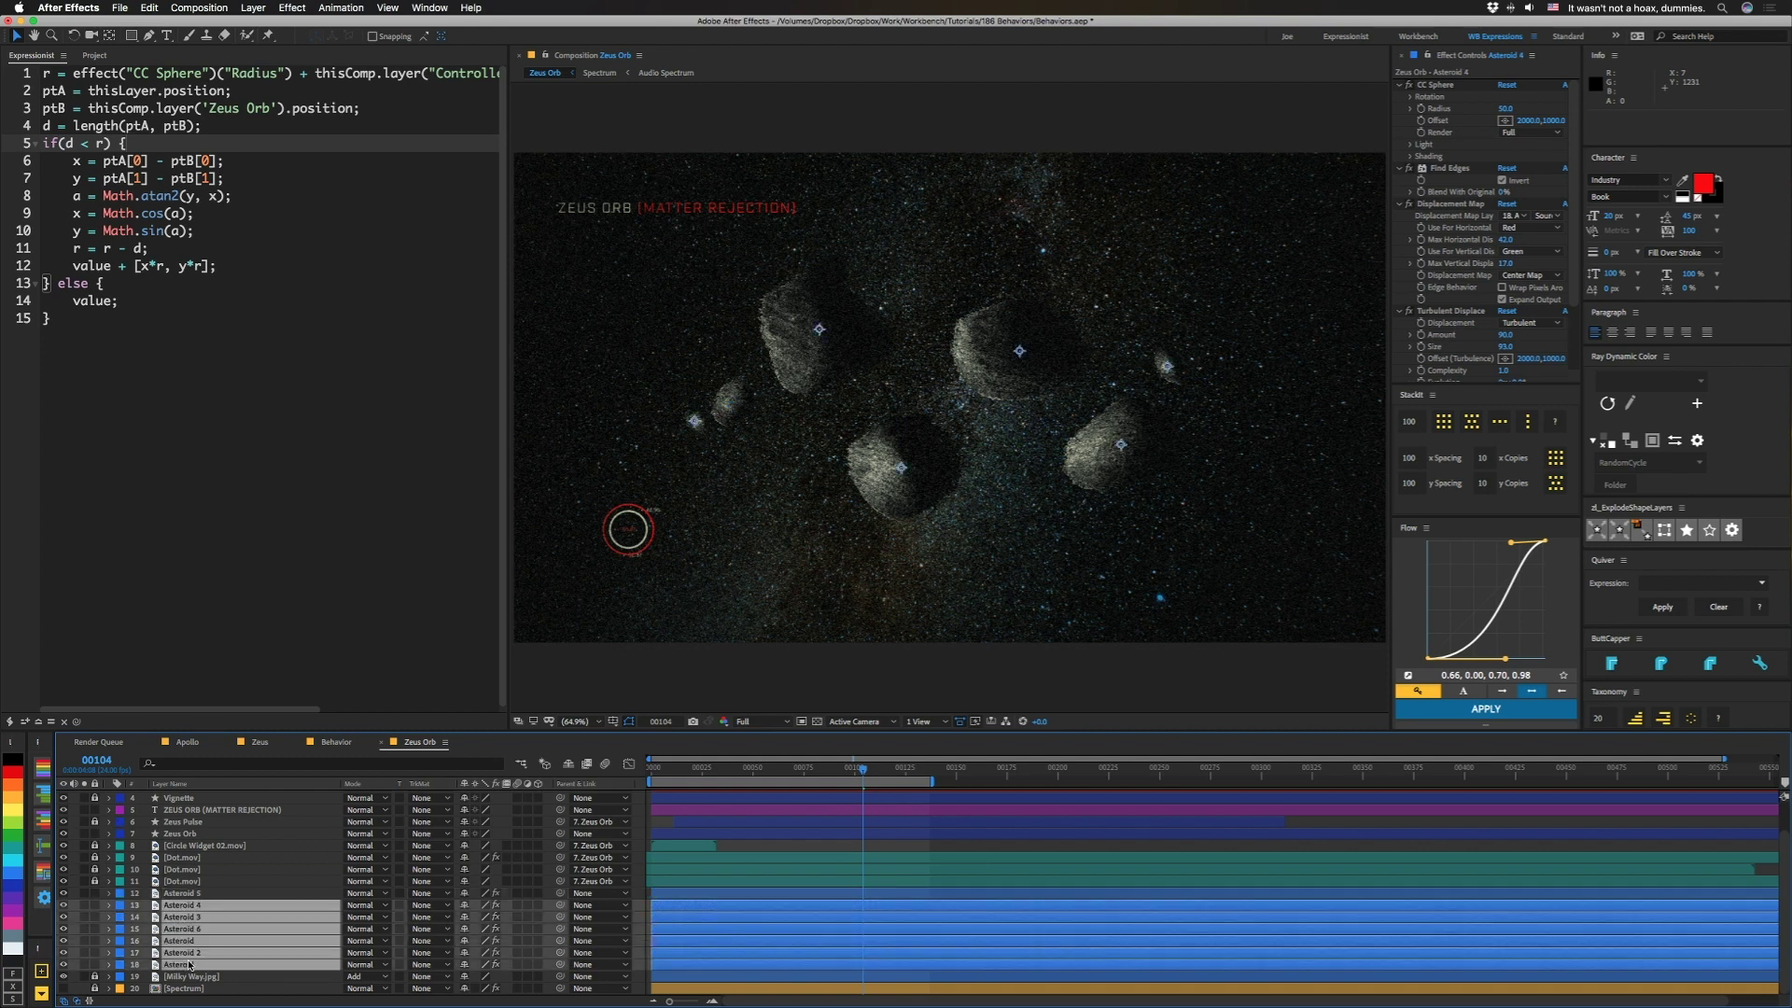
key(super+v)
click(588, 835)
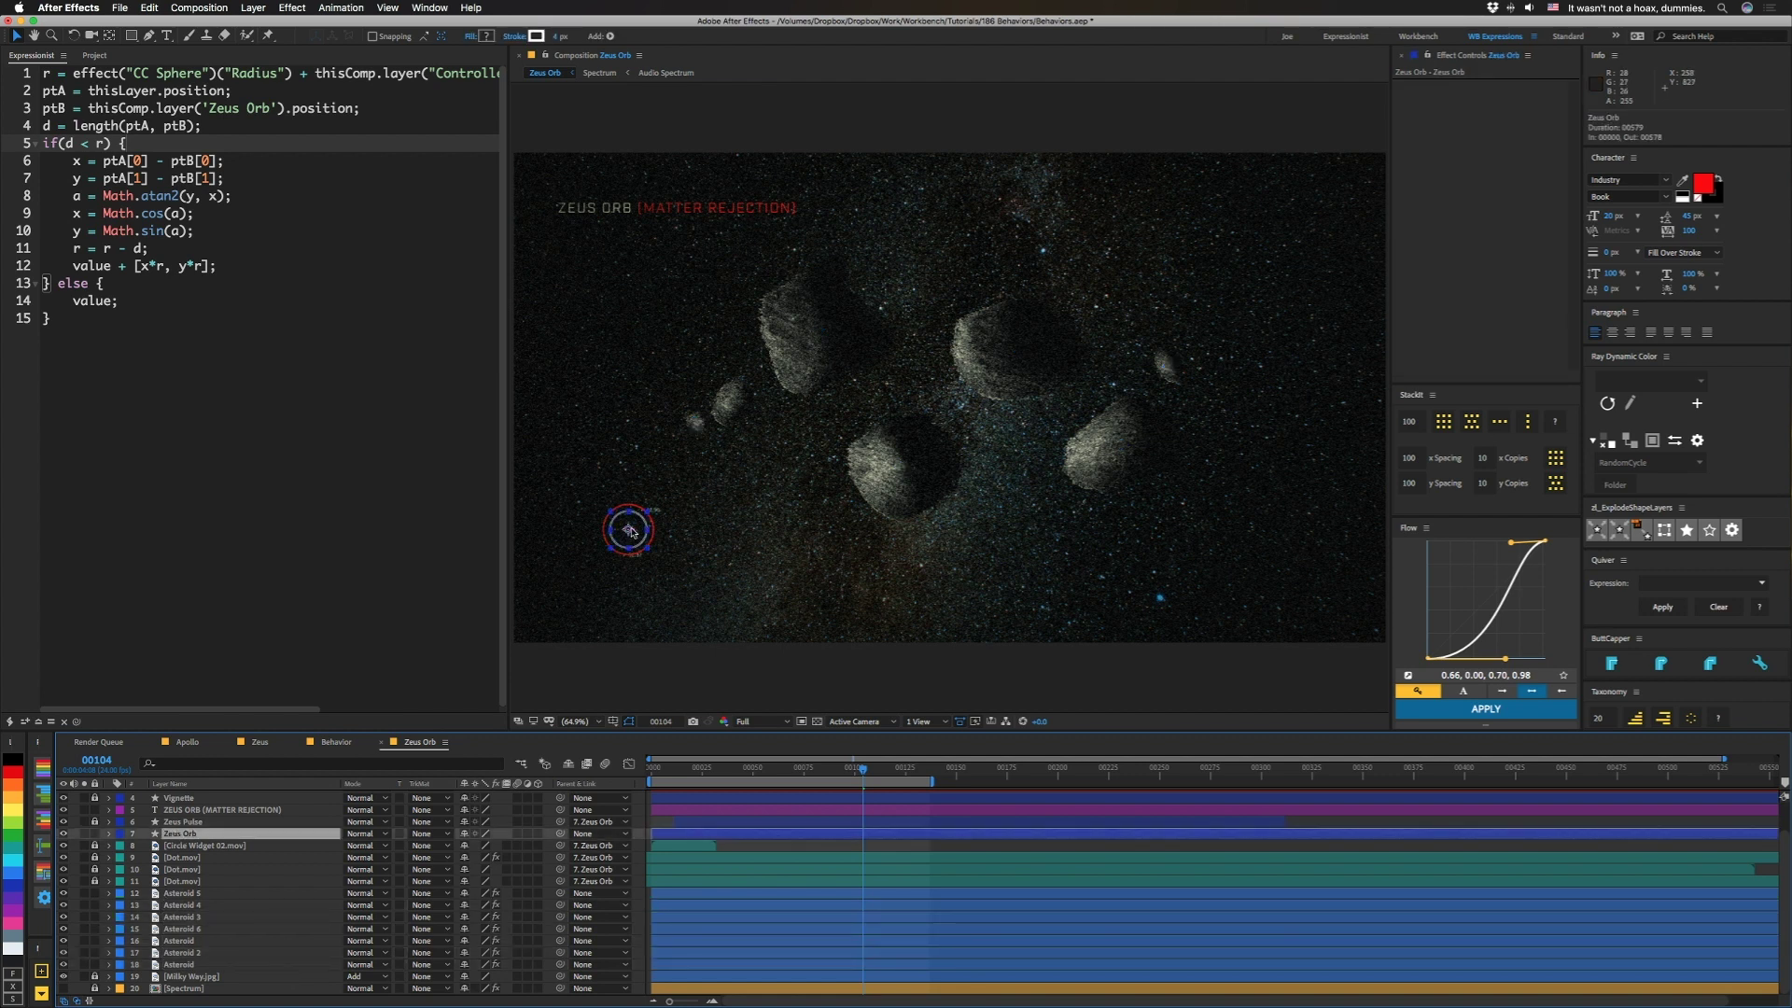
Centre the Zeus Orb and raise the Controller's Shield Radius to 1055, pushing asteroids out of frame
drag(628, 529, 944, 390)
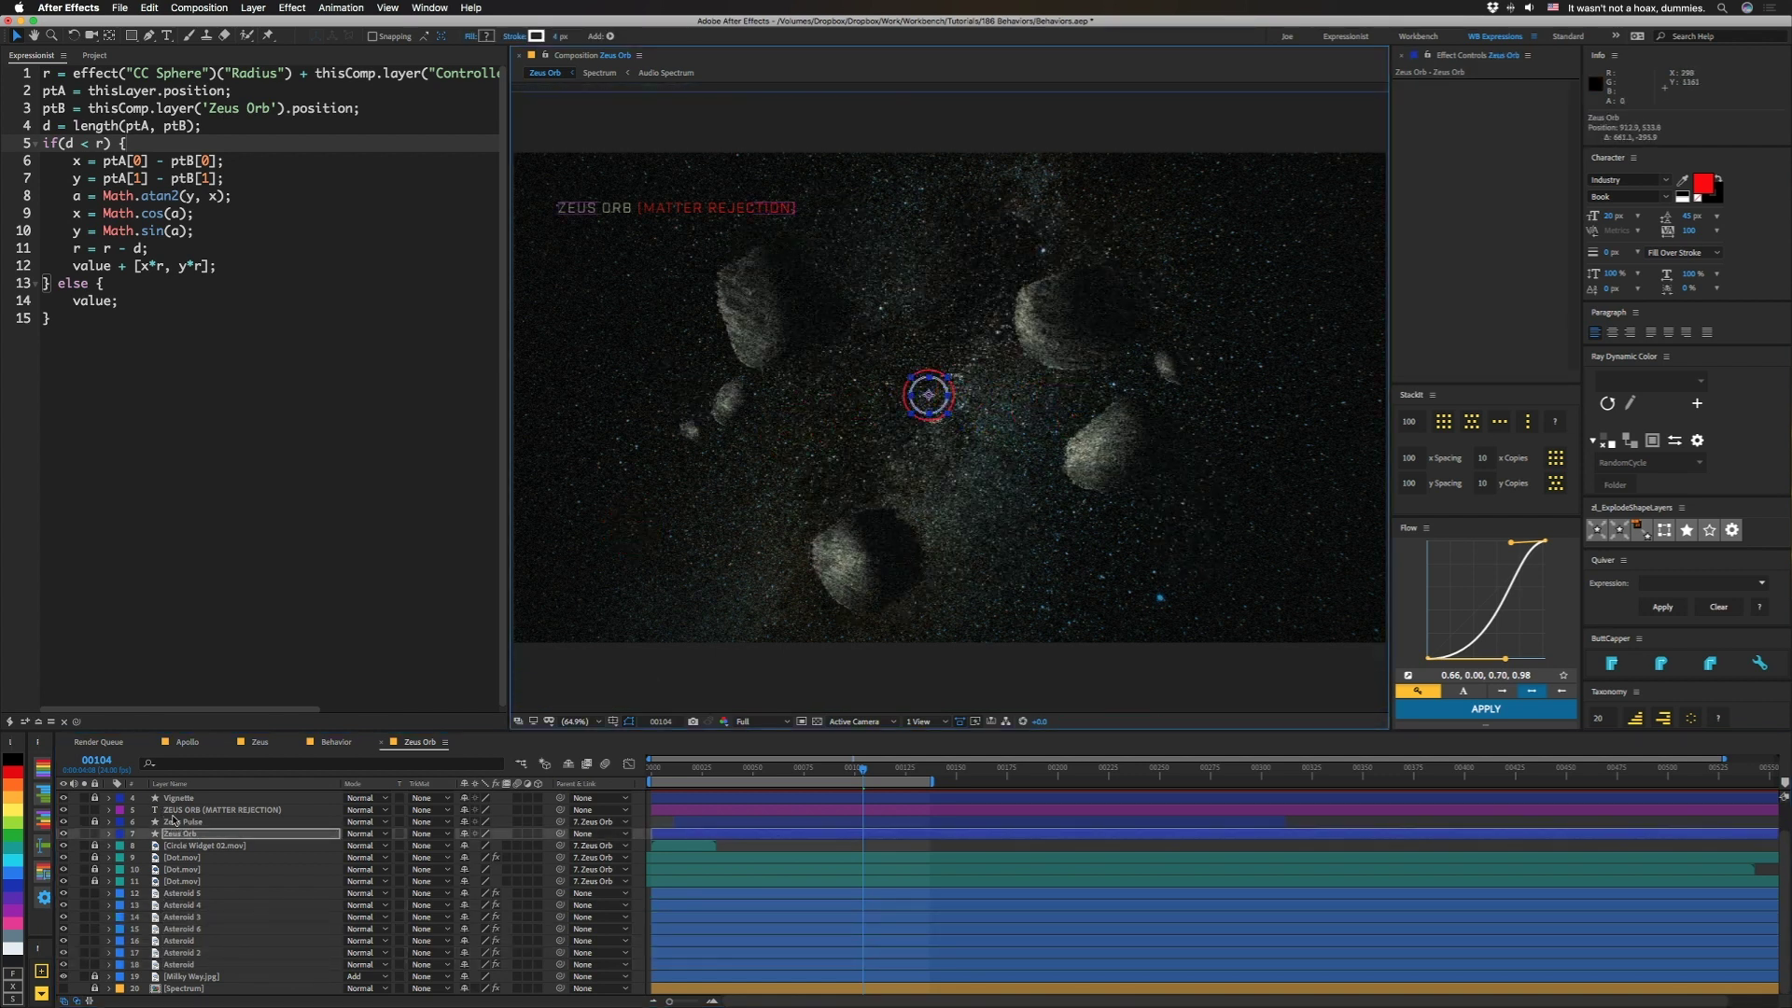
click(1307, 296)
drag(1509, 96, 1638, 458)
click(1511, 97)
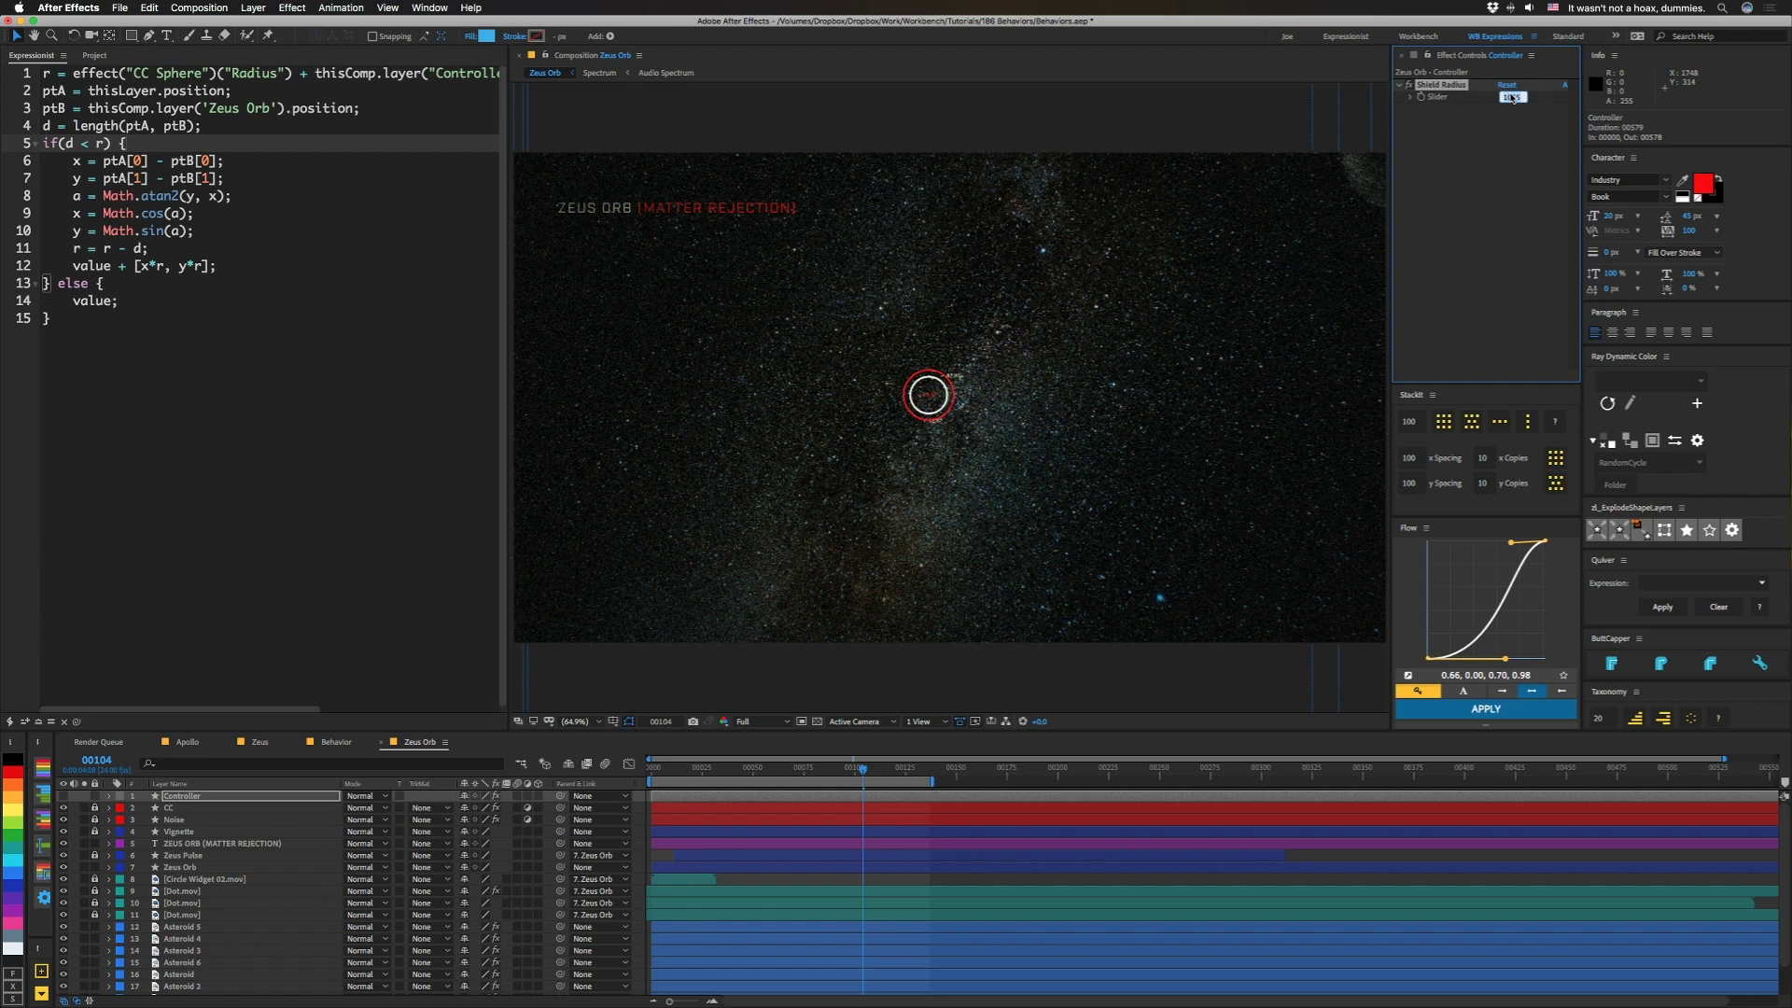
Enter Shield Radius 2500, then 250, and move the Zeus Orb to the lower left
text(2500)
key(Return)
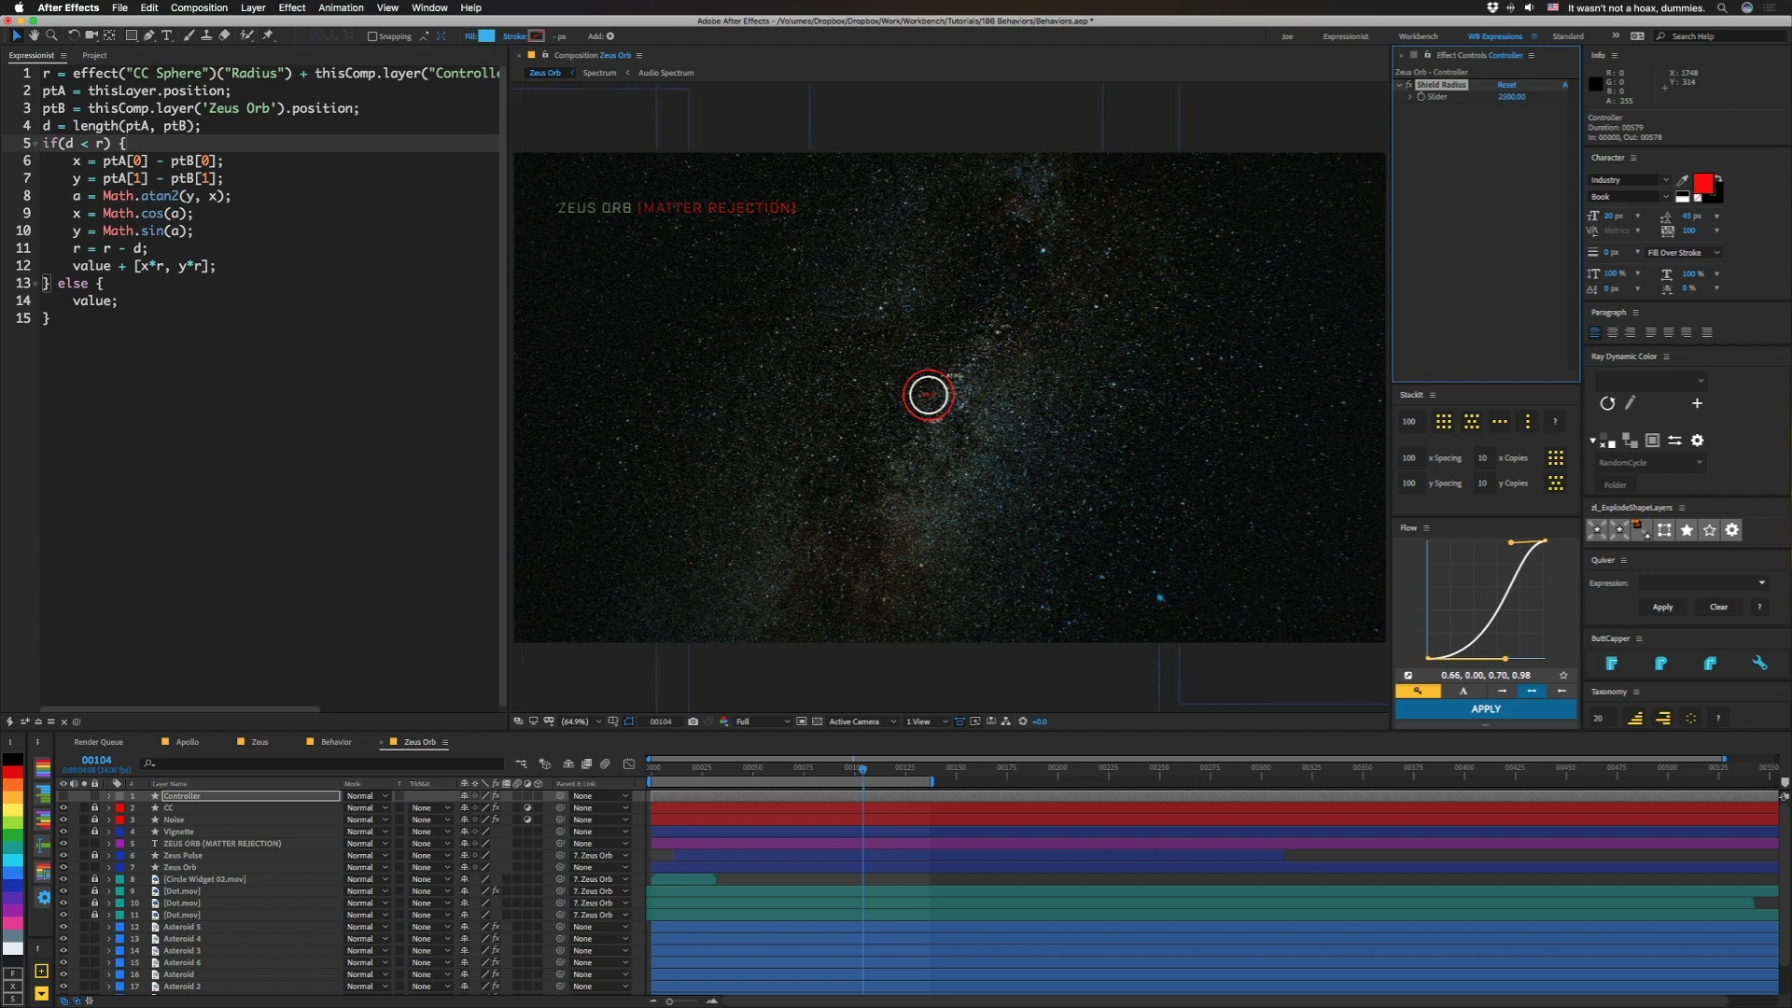
click(1510, 97)
text(250)
key(Return)
drag(928, 395, 613, 584)
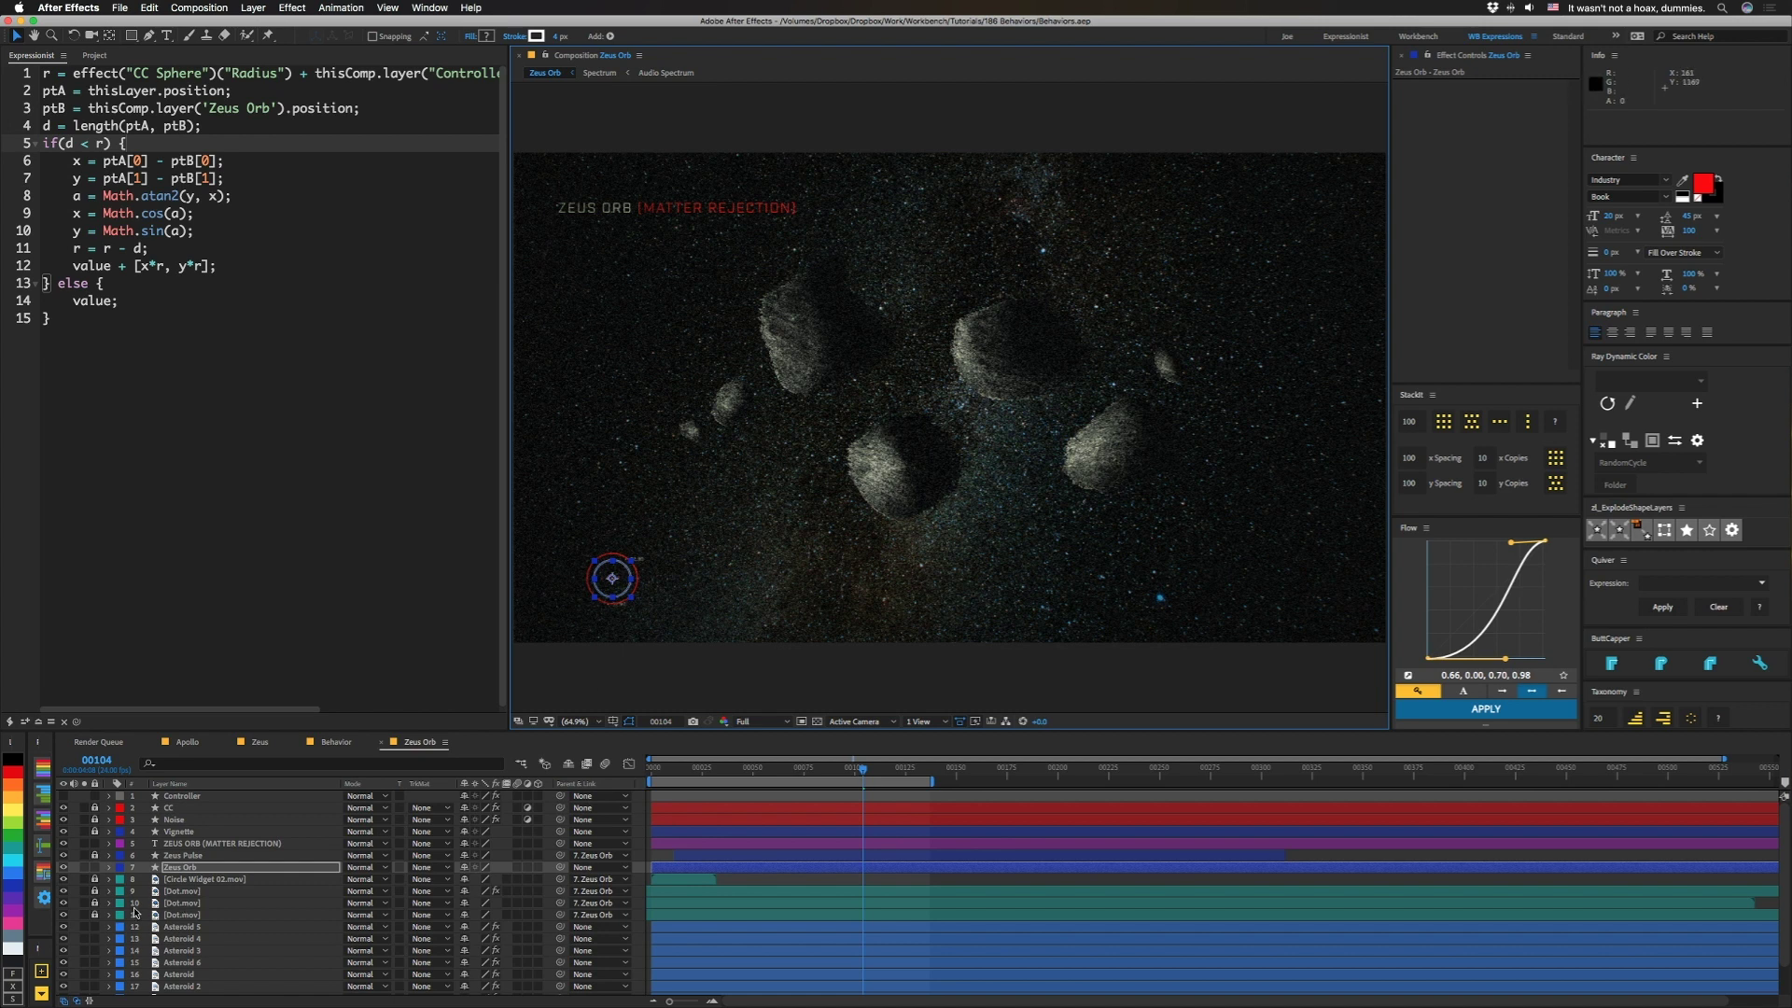
Select the Asteroid 5 layer in the timeline to show its Effect Controls
click(177, 928)
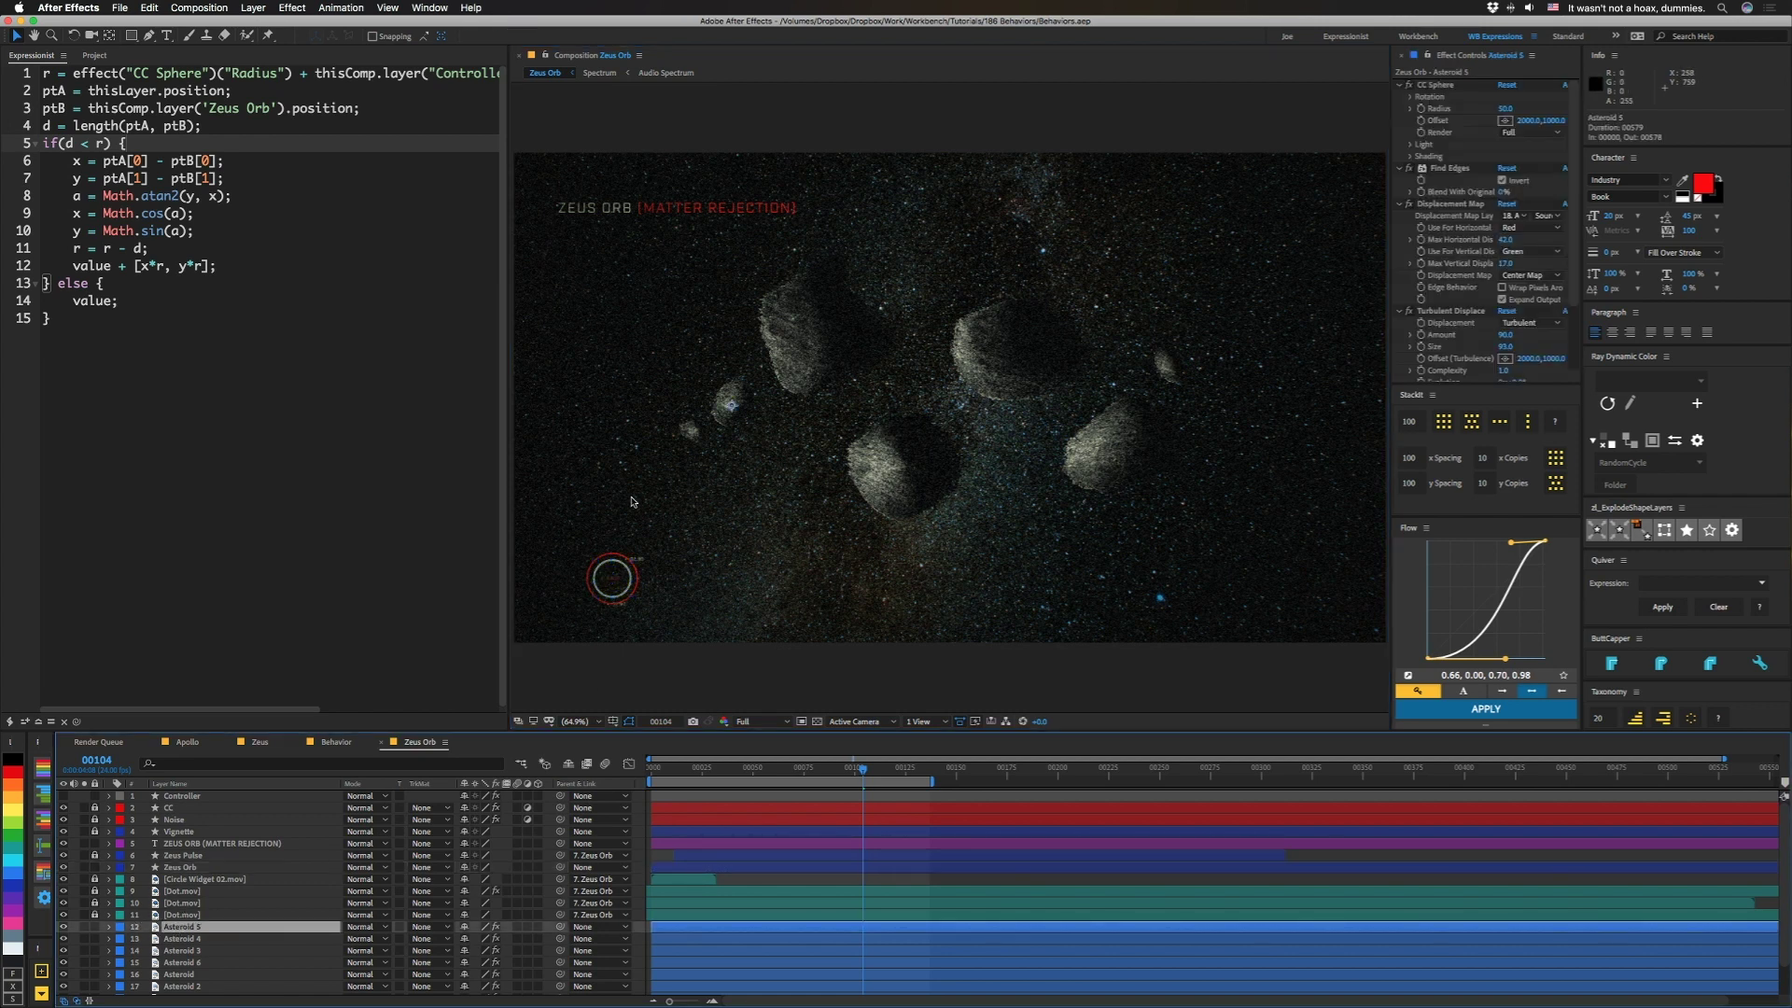